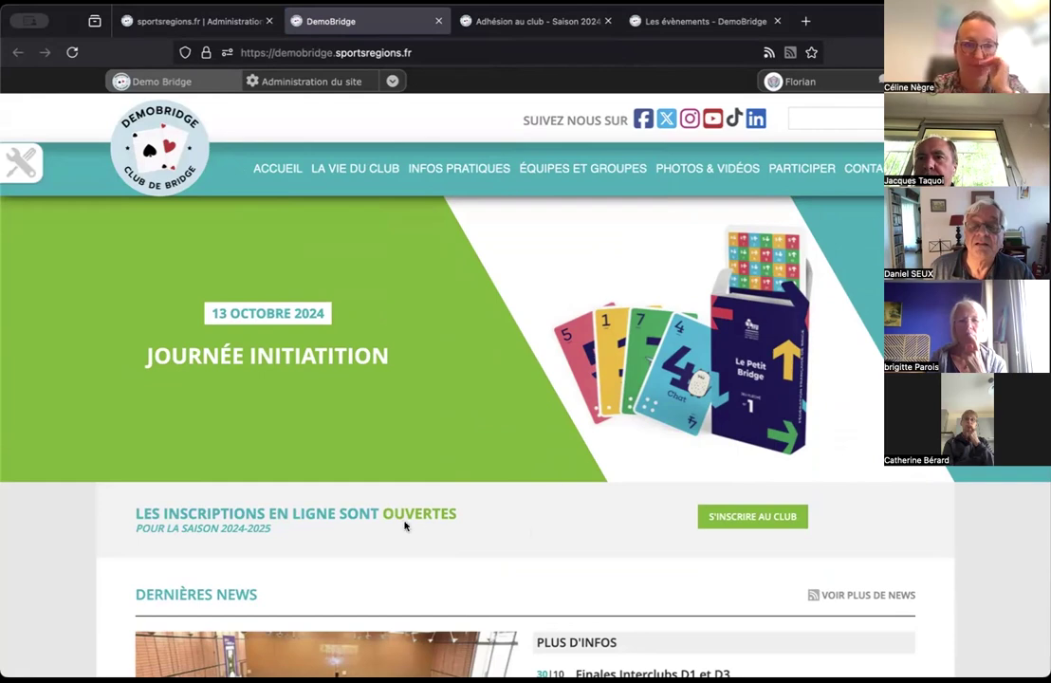
- Look over the club home page sections, from the banner and latest news to upcoming events, shop and photos
scroll(521, 513, "down", 5)
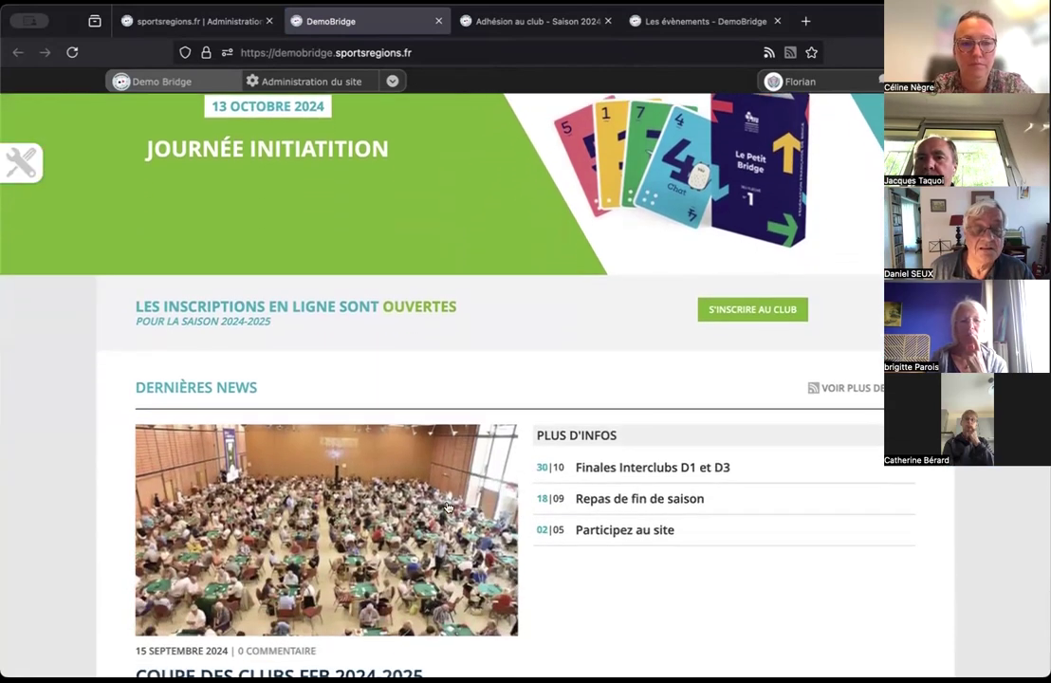
scroll(448, 508, "down", 8)
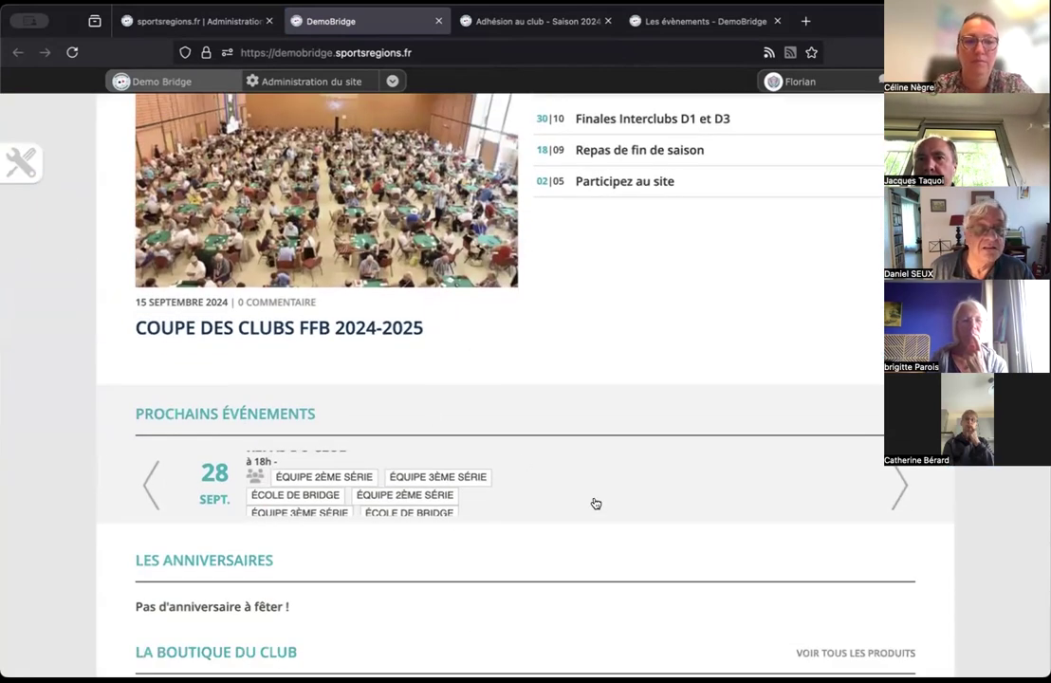
scroll(595, 502, "down", 10)
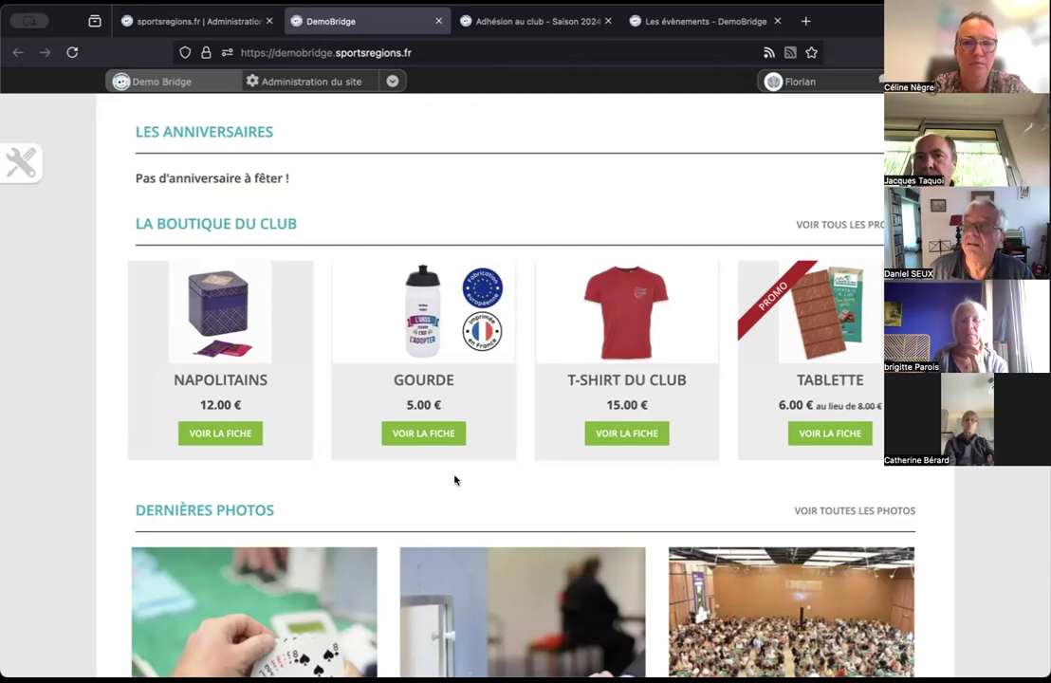
scroll(454, 480, "up", 15)
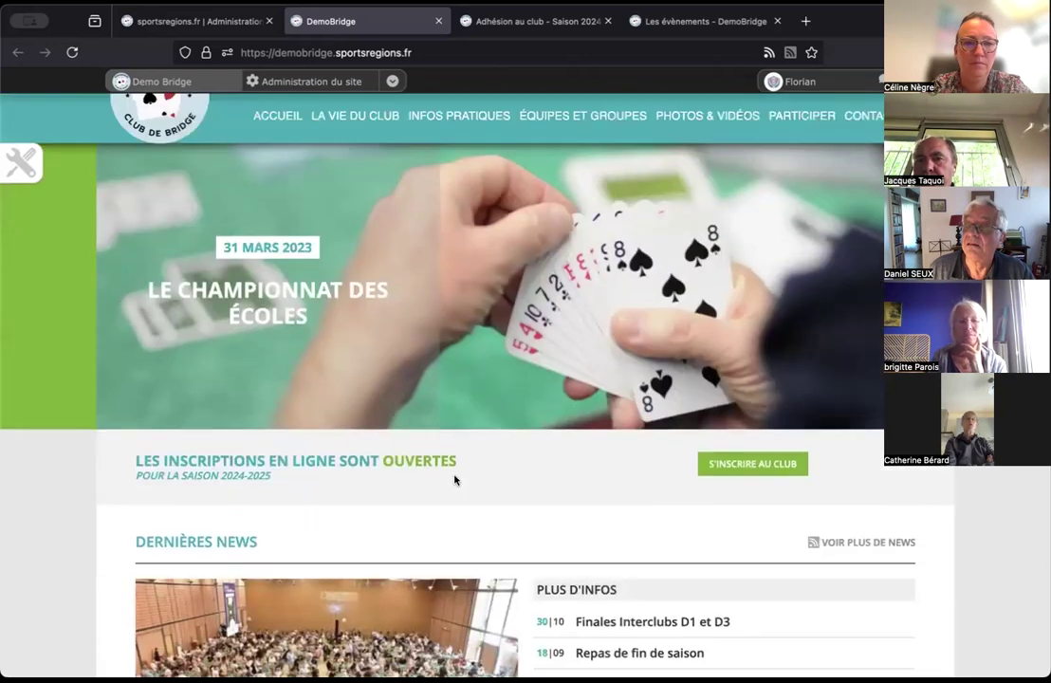
- Switch to the site administration and open the home page widget settings
left_click(240, 21)
mouse_move(58, 251)
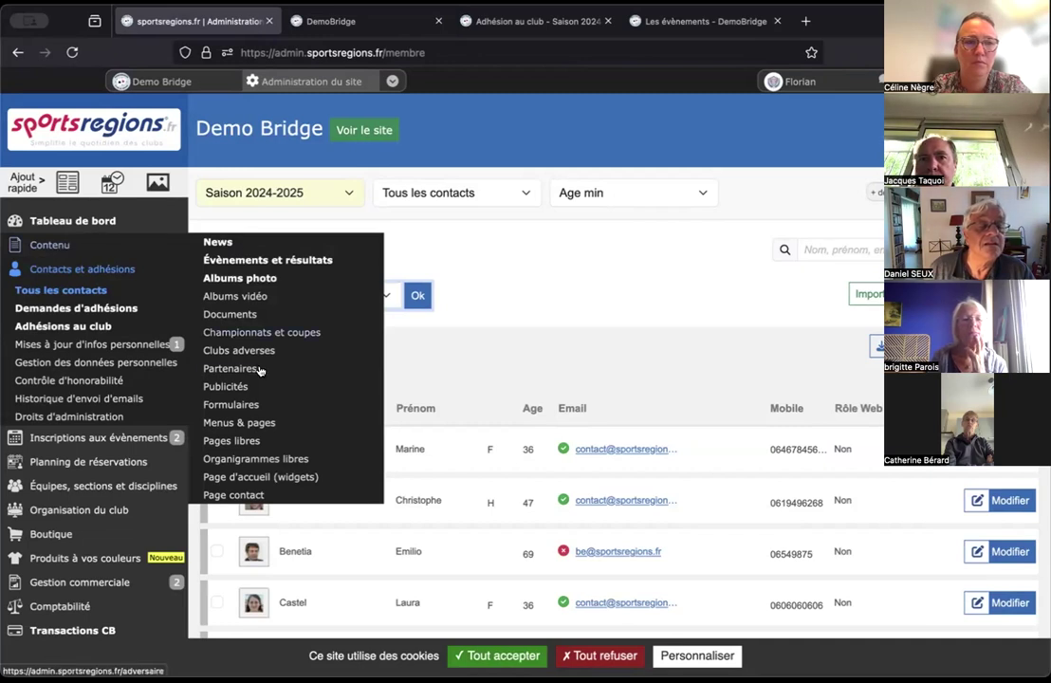
left_click(254, 477)
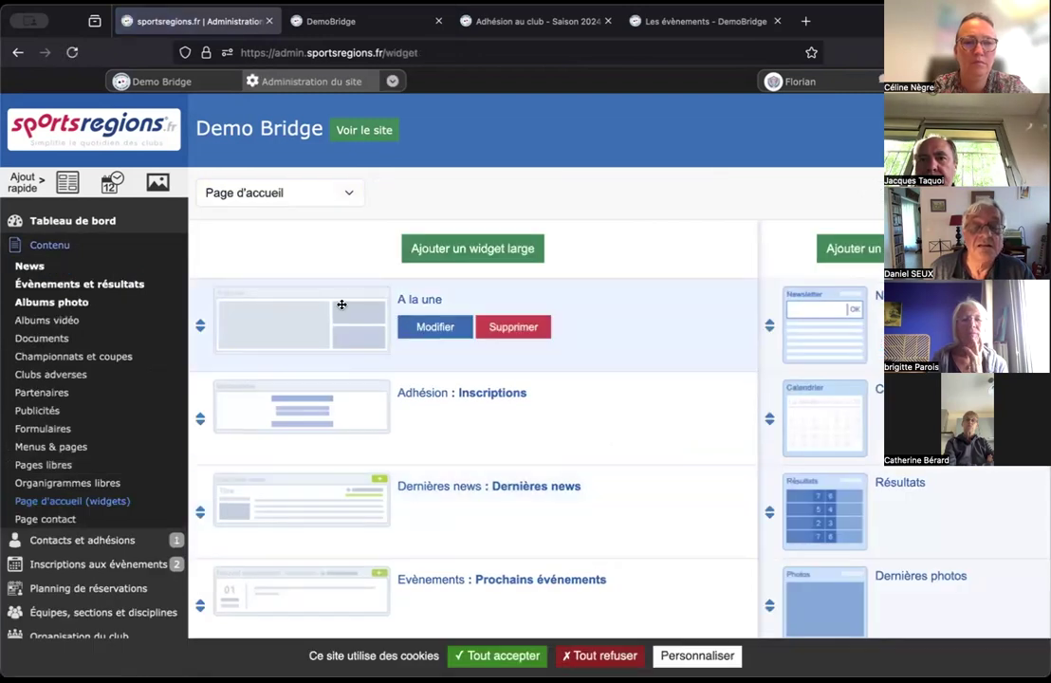
- Browse the large widgets that can be added to the home page, and leave without adding one
left_click(500, 248)
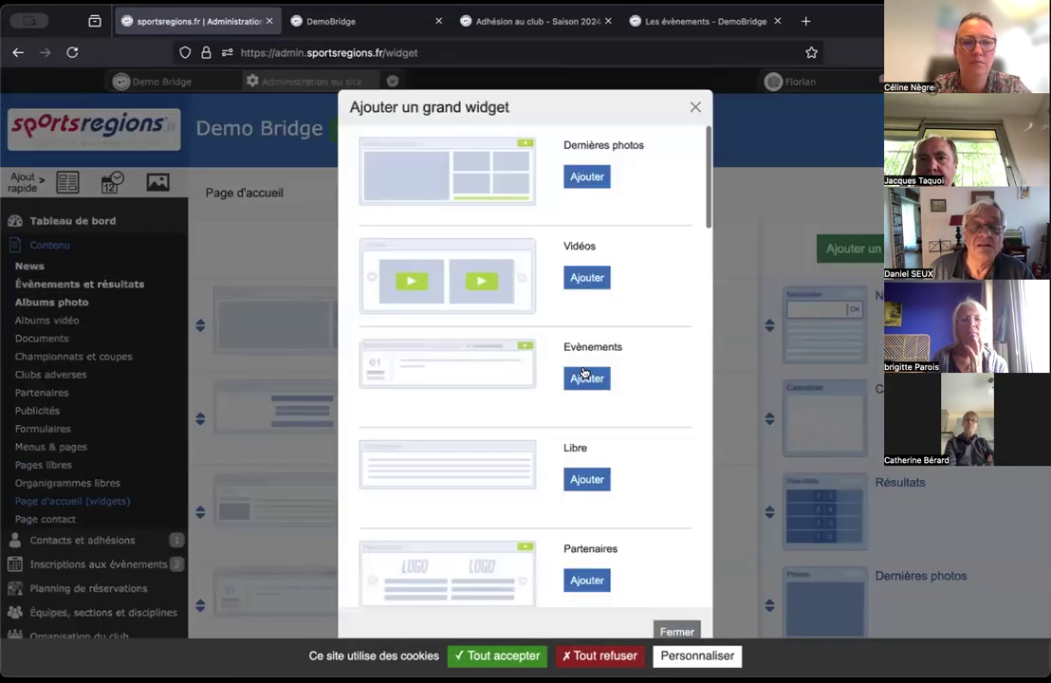
scroll(581, 371, "down", 2)
scroll(581, 371, "down", 5)
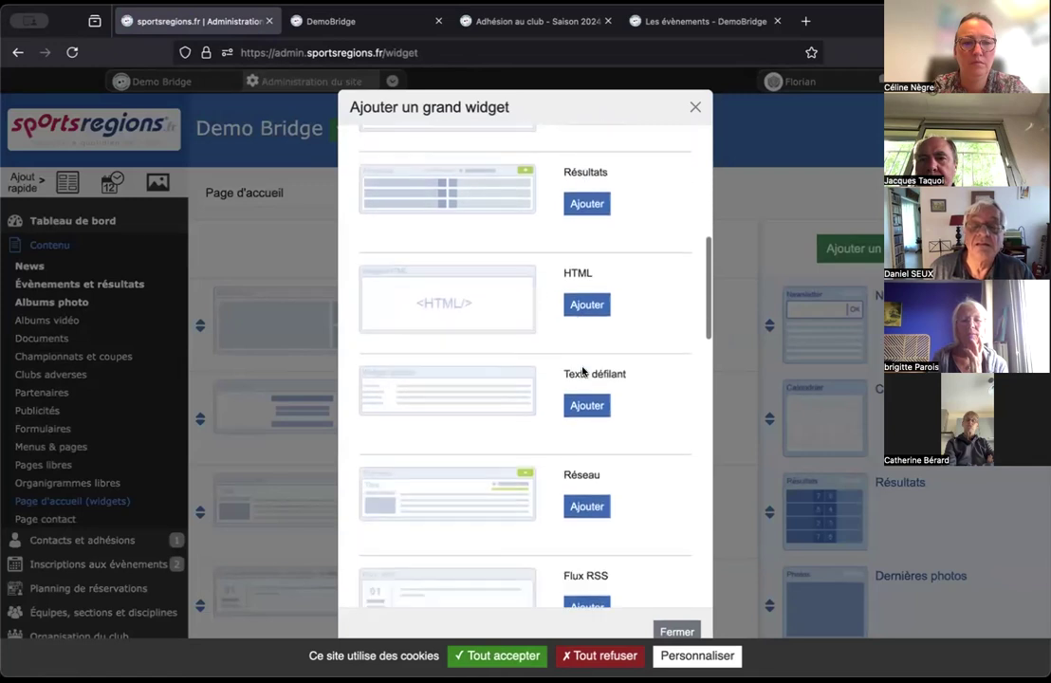
scroll(582, 371, "down", 1)
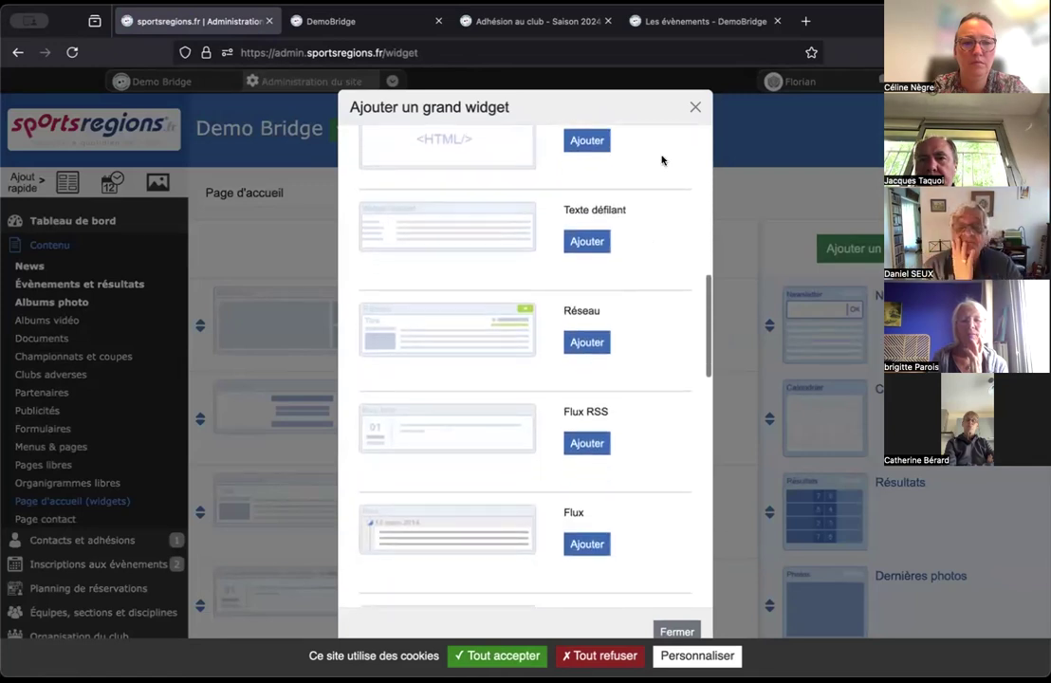
left_click(693, 109)
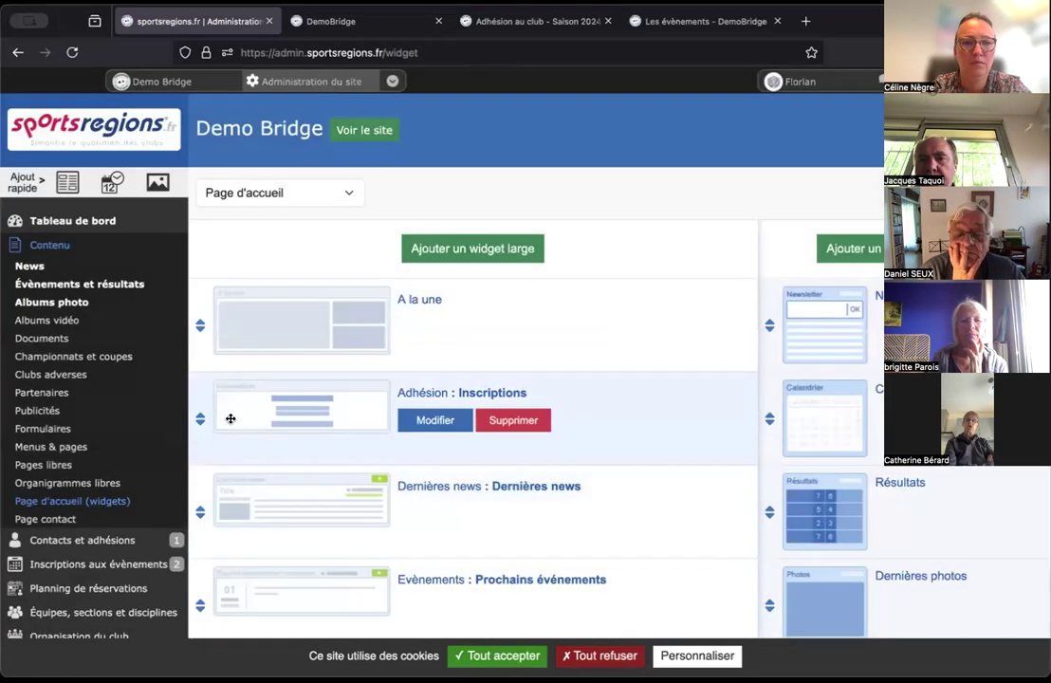
- Move the Dernières news widget above the Adhésion : Inscriptions widget and check the new order on the public home page
left_click_drag(196, 519, 200, 403)
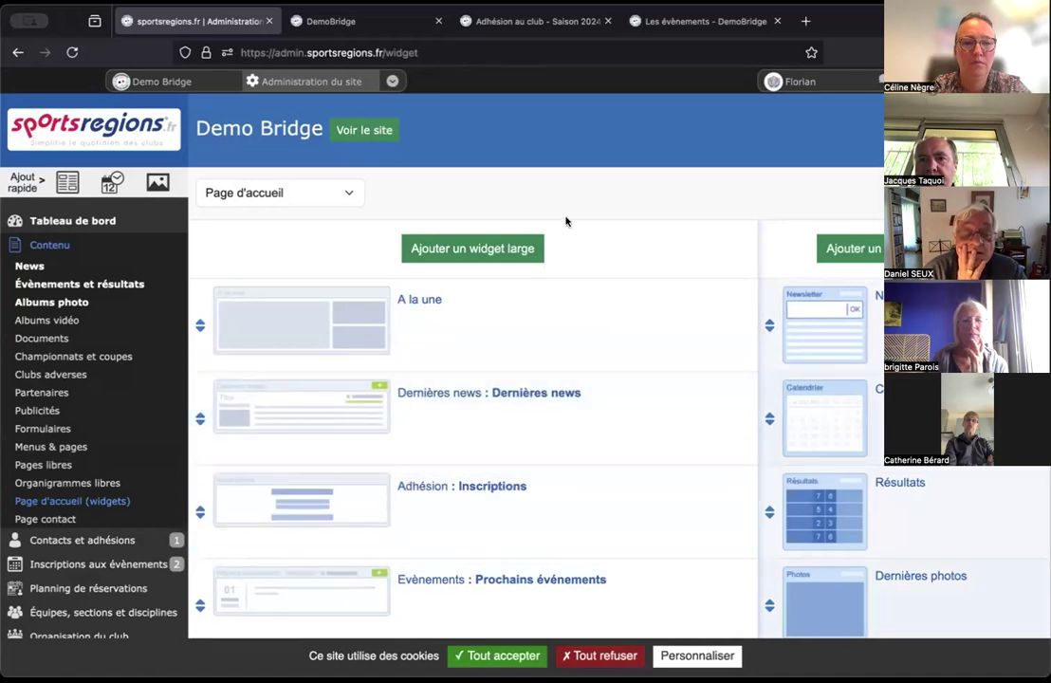
left_click(370, 131)
scroll(439, 263, "down", 3)
scroll(439, 264, "down", 3)
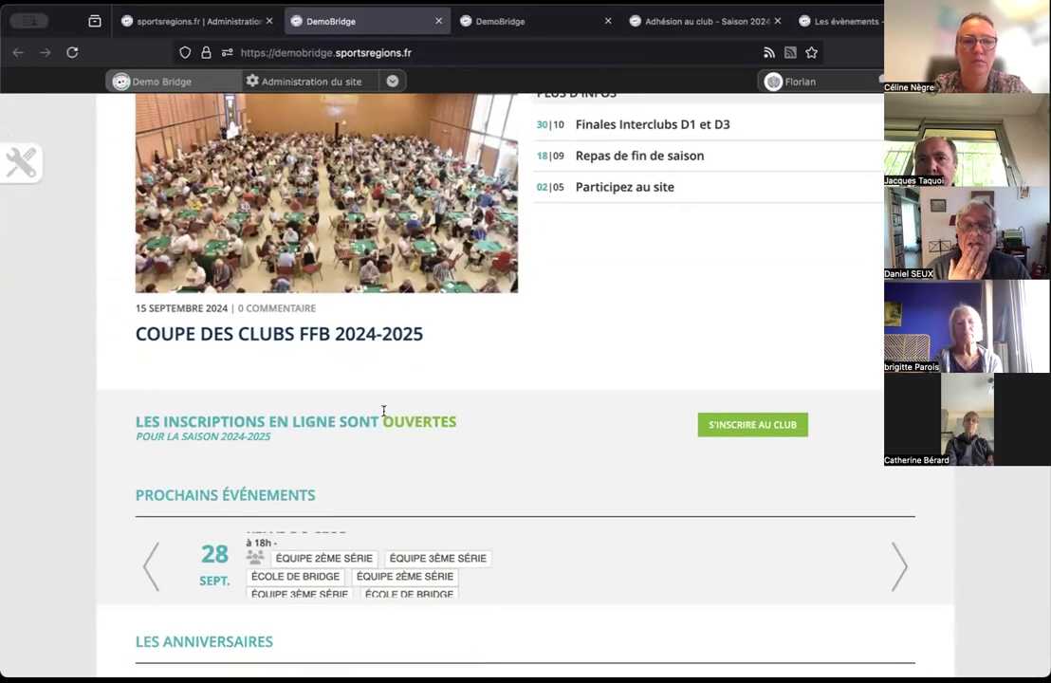
scroll(383, 410, "up", 5)
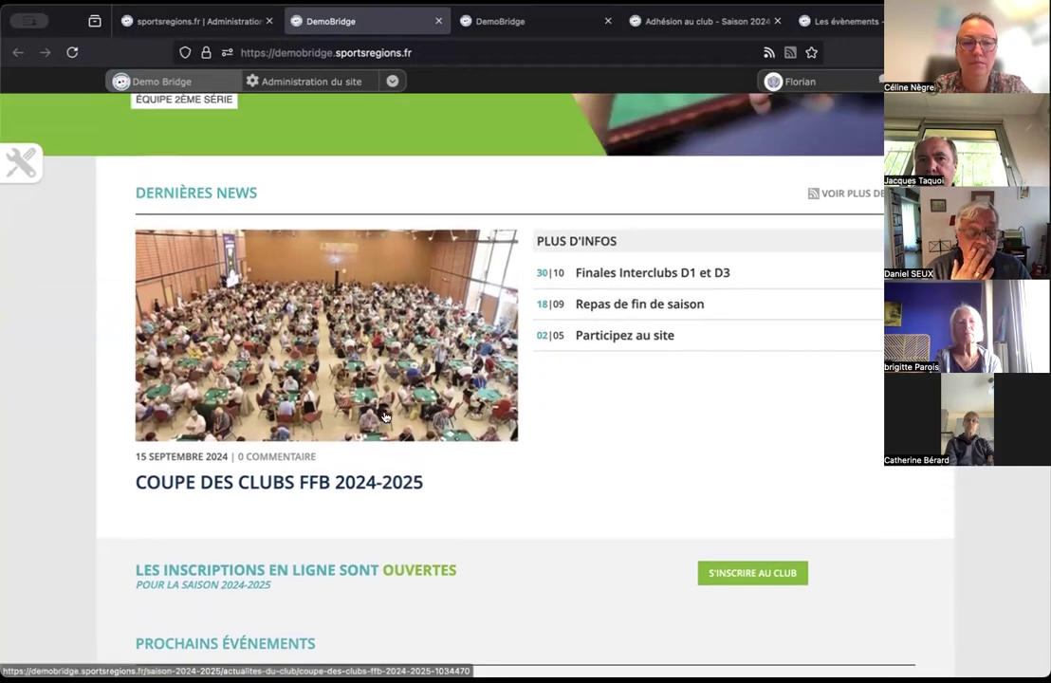
- Place the Adhésion : Inscriptions widget back above Dernières news in the administration and reload the public home page
left_click(194, 21)
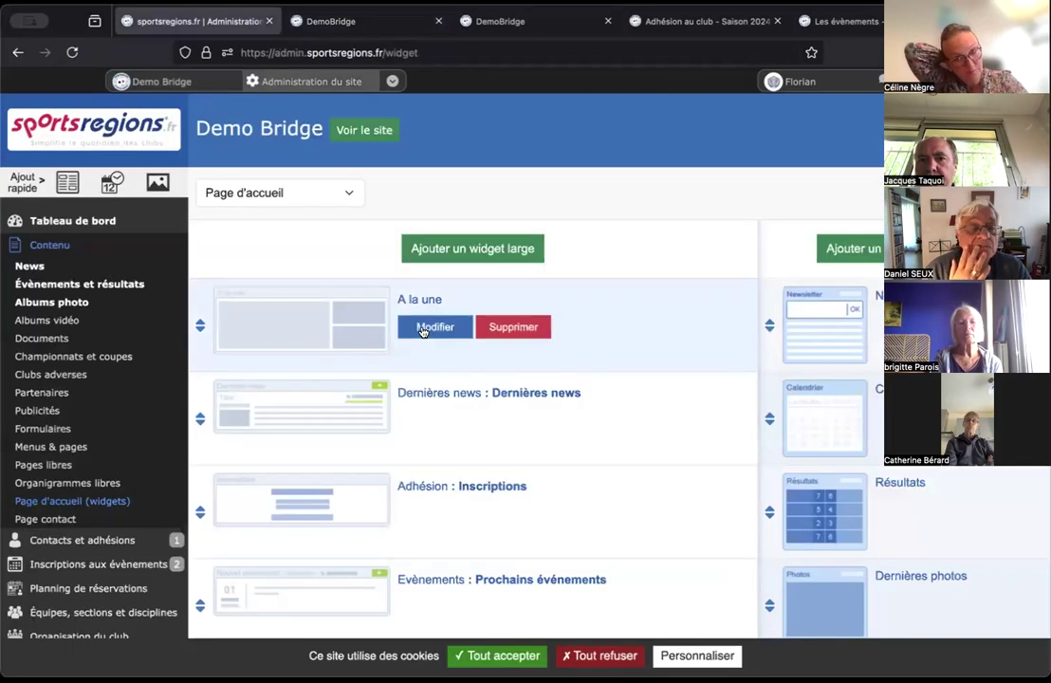
left_click_drag(204, 418, 233, 469)
left_click(358, 19)
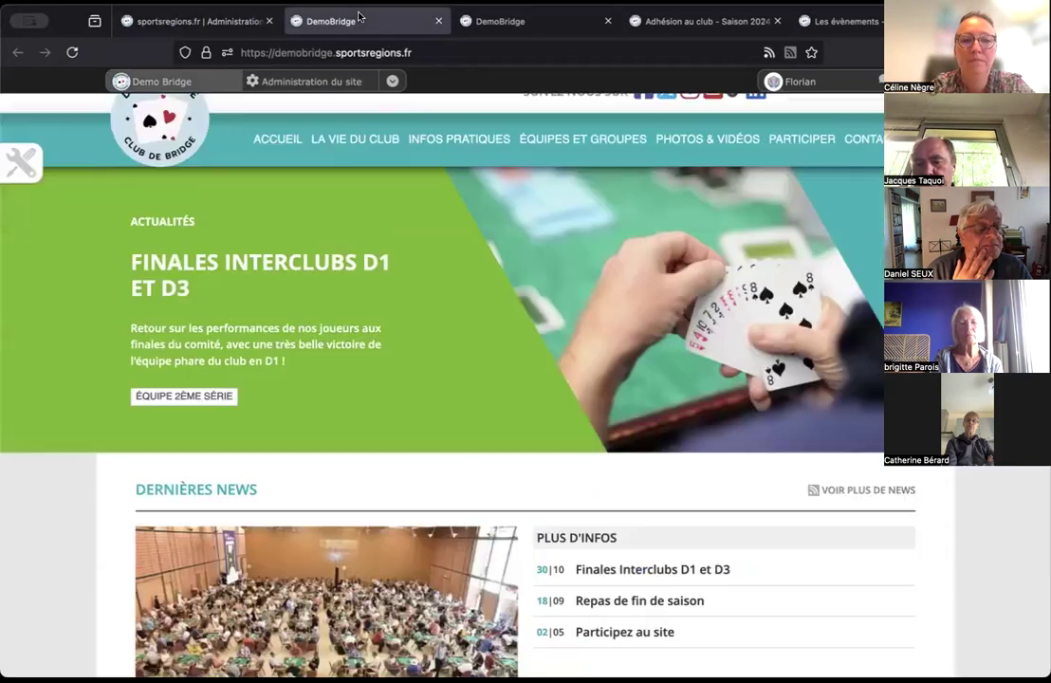
left_click(71, 52)
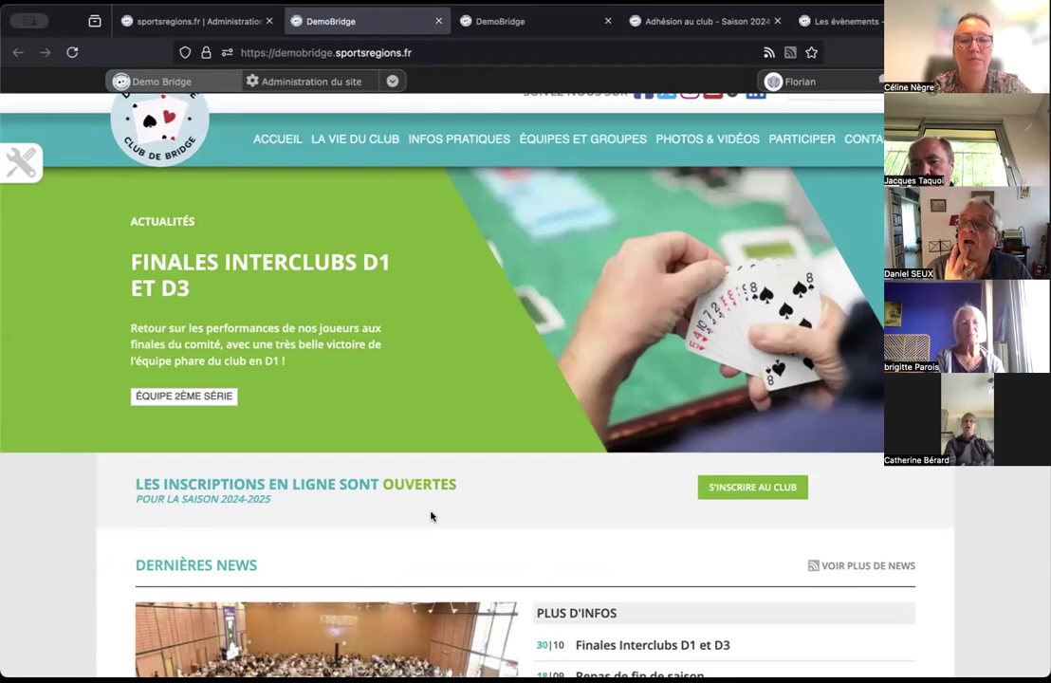
- Open the club's news list and view the article "Coupe des clubs FFB 2024-2025"
scroll(430, 516, "up", 1)
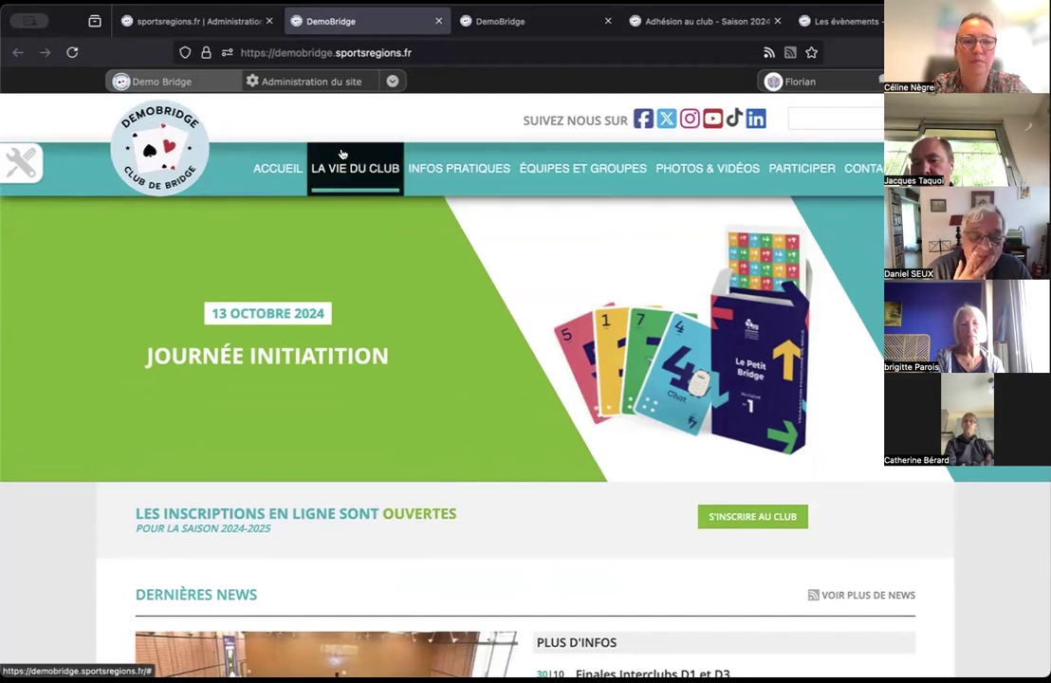
mouse_move(342, 154)
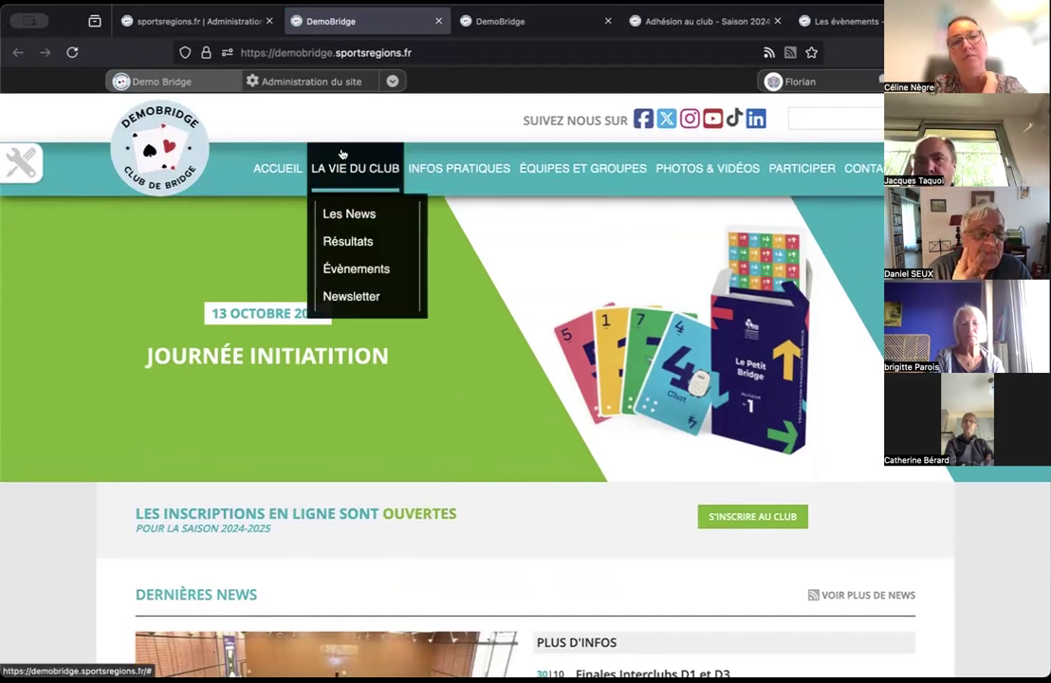
left_click(347, 213)
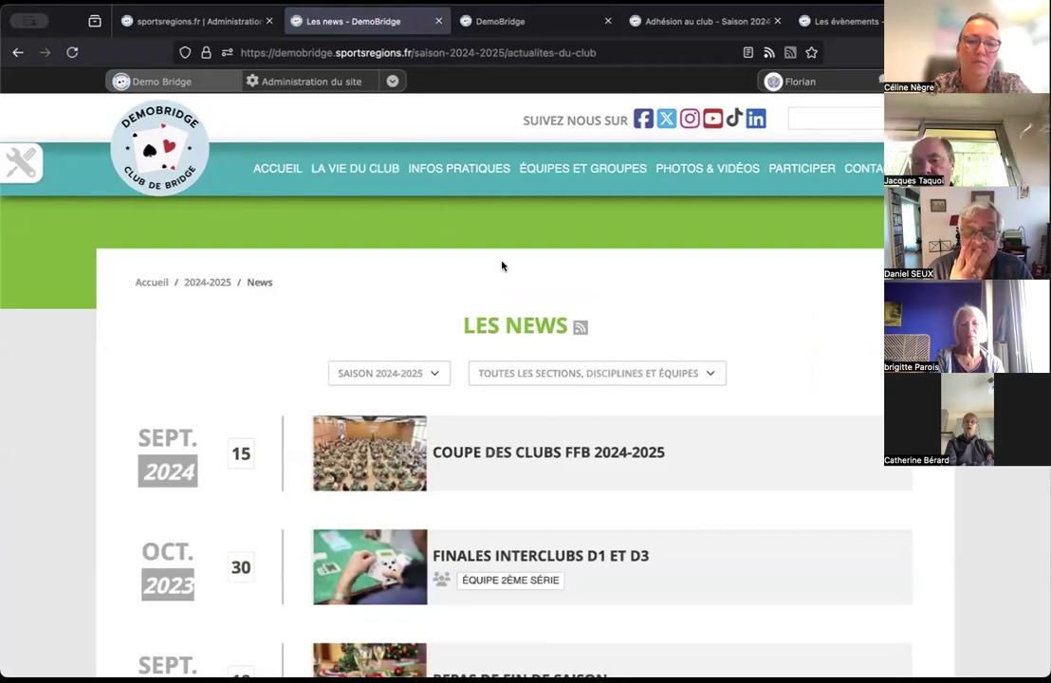
scroll(502, 266, "down", 3)
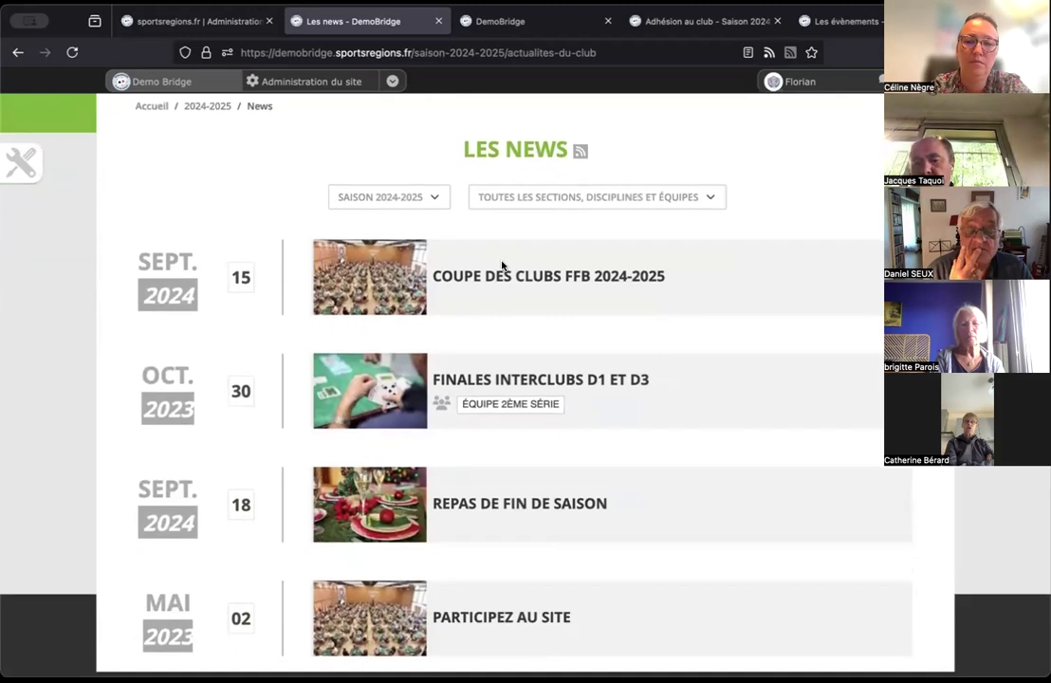
left_click(495, 277)
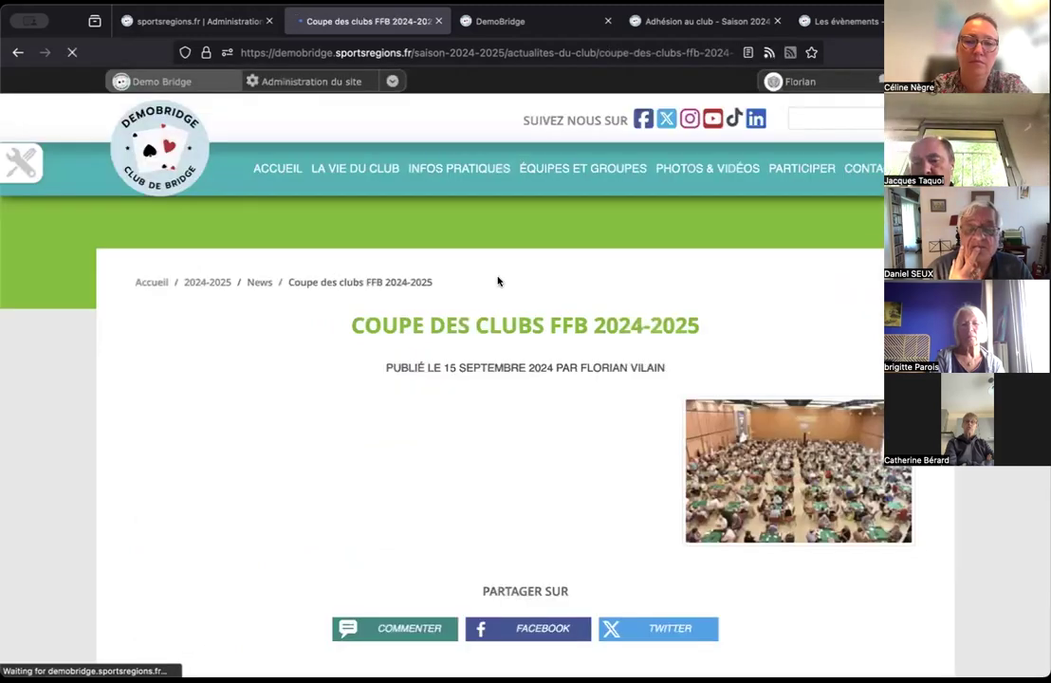
scroll(497, 280, "down", 1)
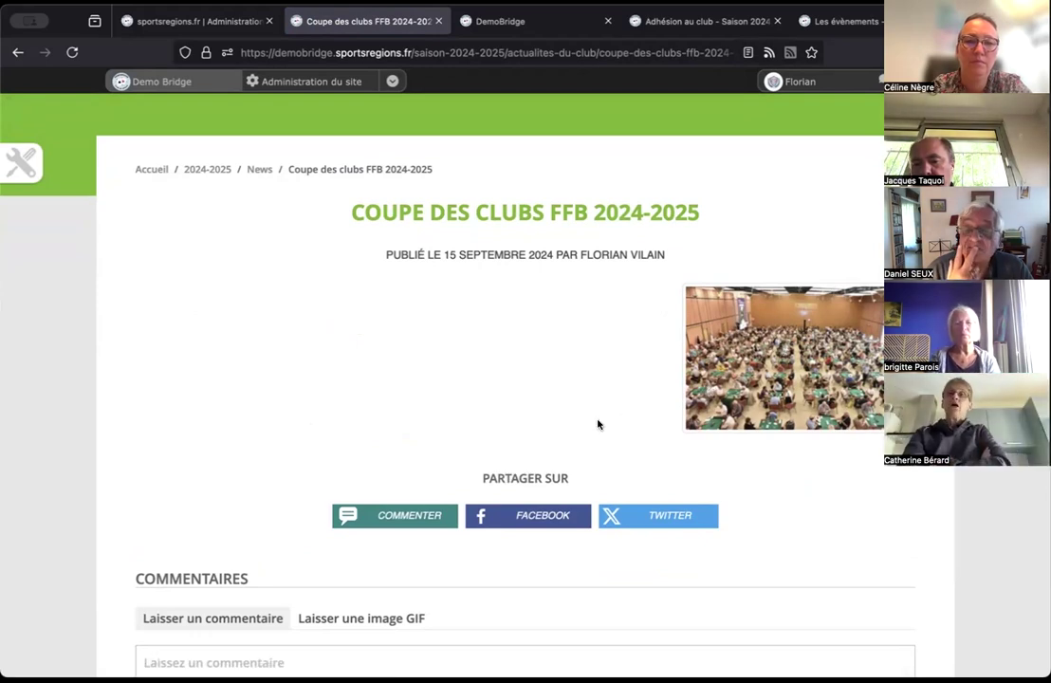
- Return from the article to the club's list of news
scroll(597, 424, "up", 2)
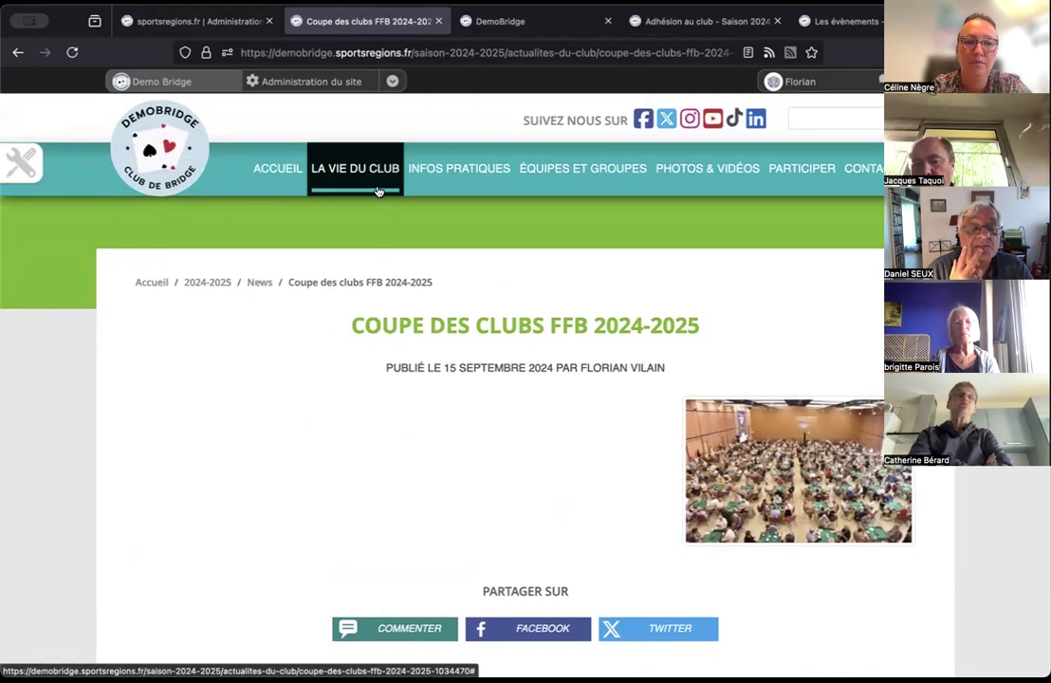
mouse_move(355, 171)
left_click(372, 218)
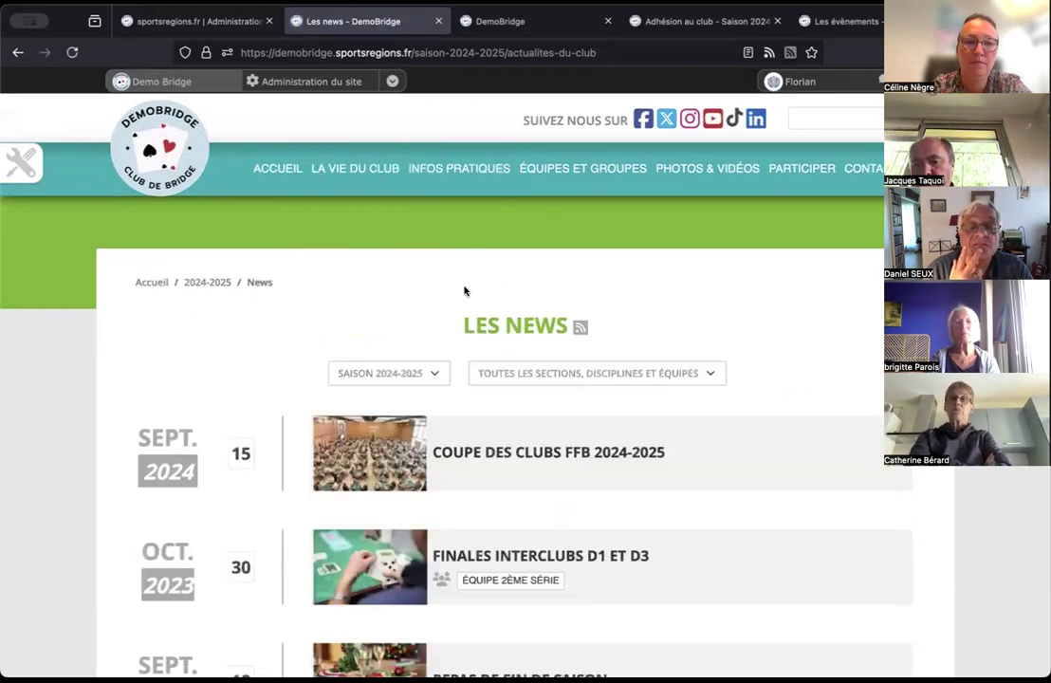
- Open the club's events page and look through the upcoming events
mouse_move(368, 178)
left_click(379, 270)
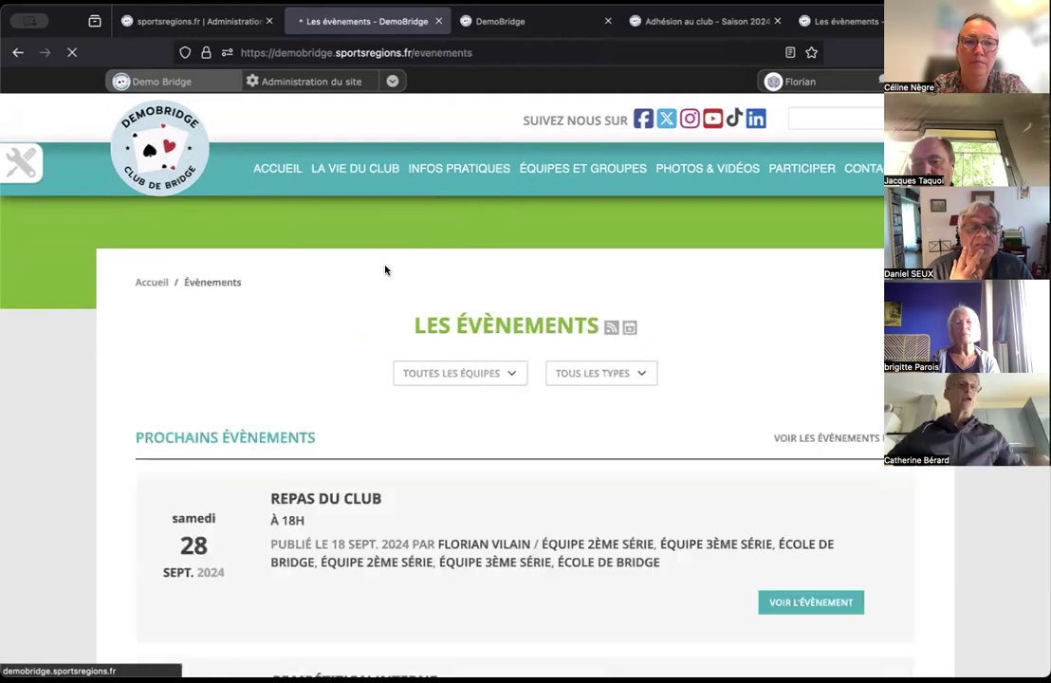
scroll(429, 368, "down", 3)
scroll(497, 377, "down", 2)
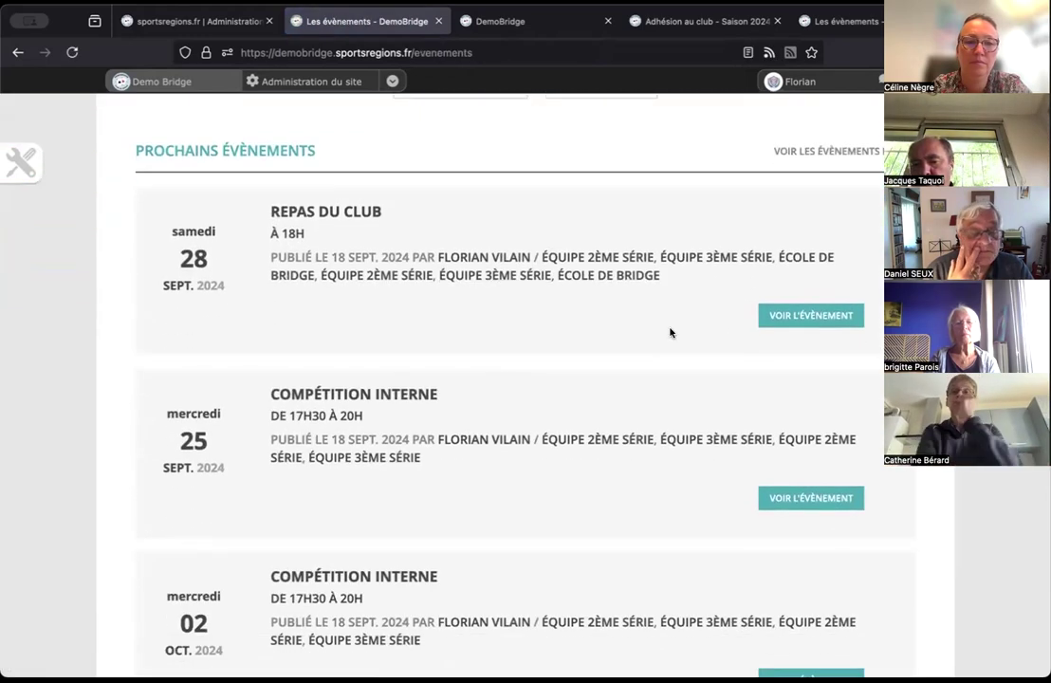
scroll(649, 285, "up", 5)
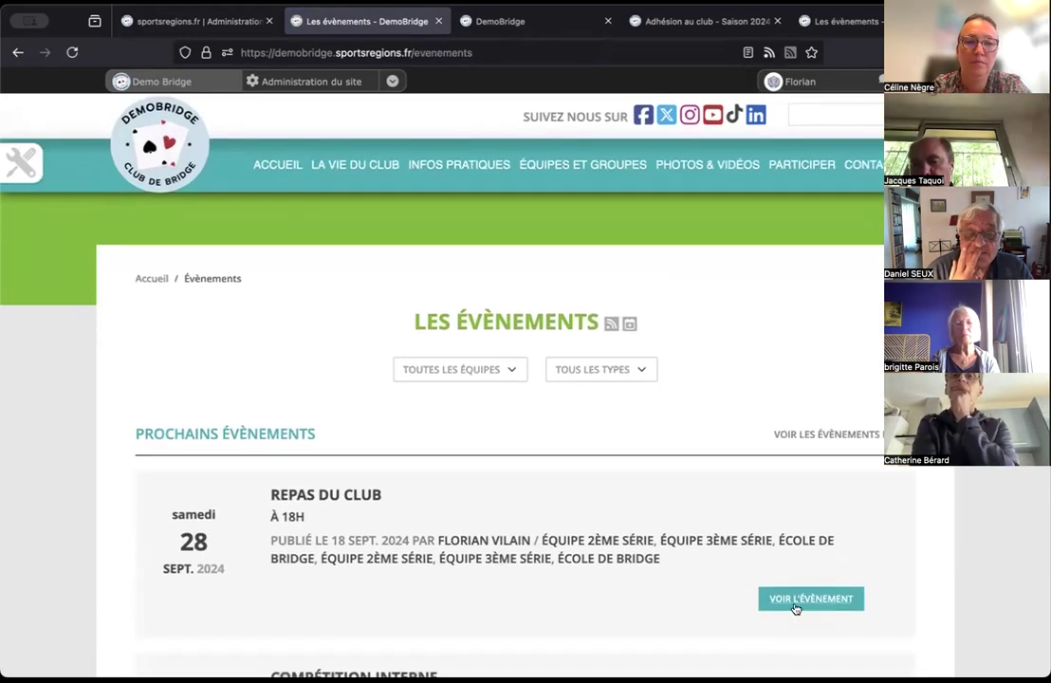
- Open the "Repas du club" event and view its date, teams and location map
left_click(794, 604)
scroll(630, 444, "down", 8)
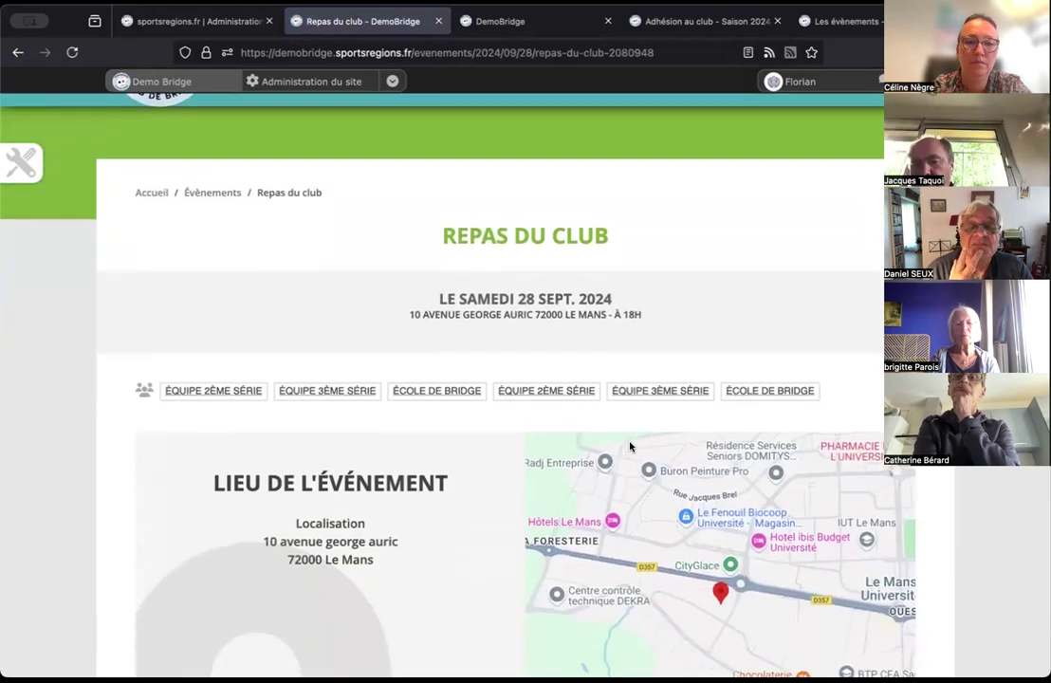
scroll(629, 445, "down", 1)
scroll(630, 443, "up", 2)
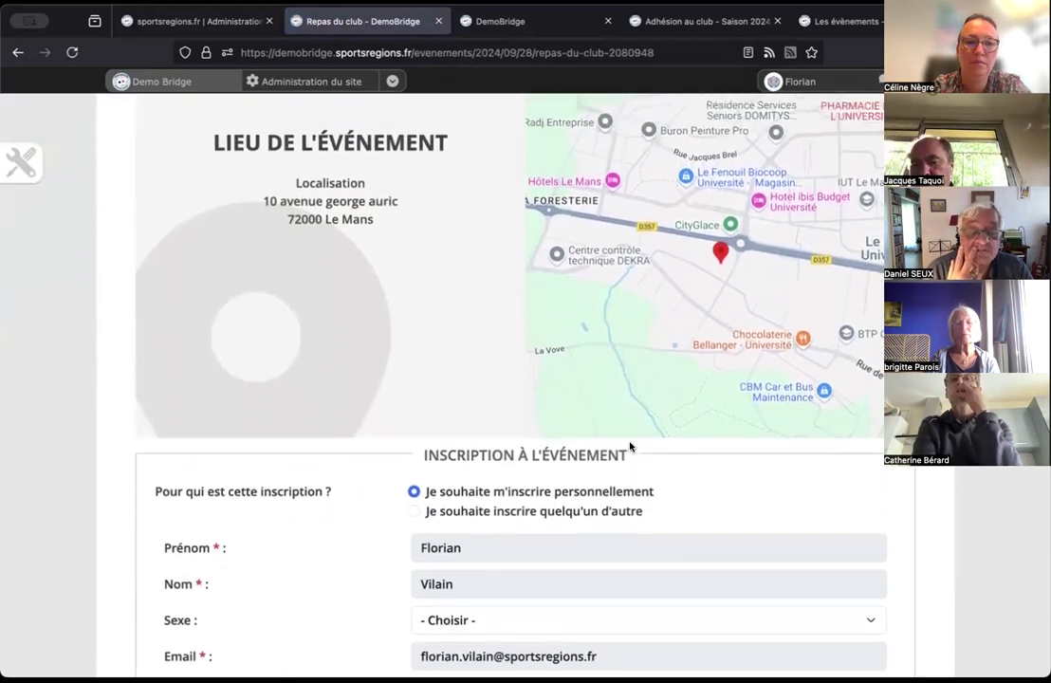
scroll(573, 252, "up", 2)
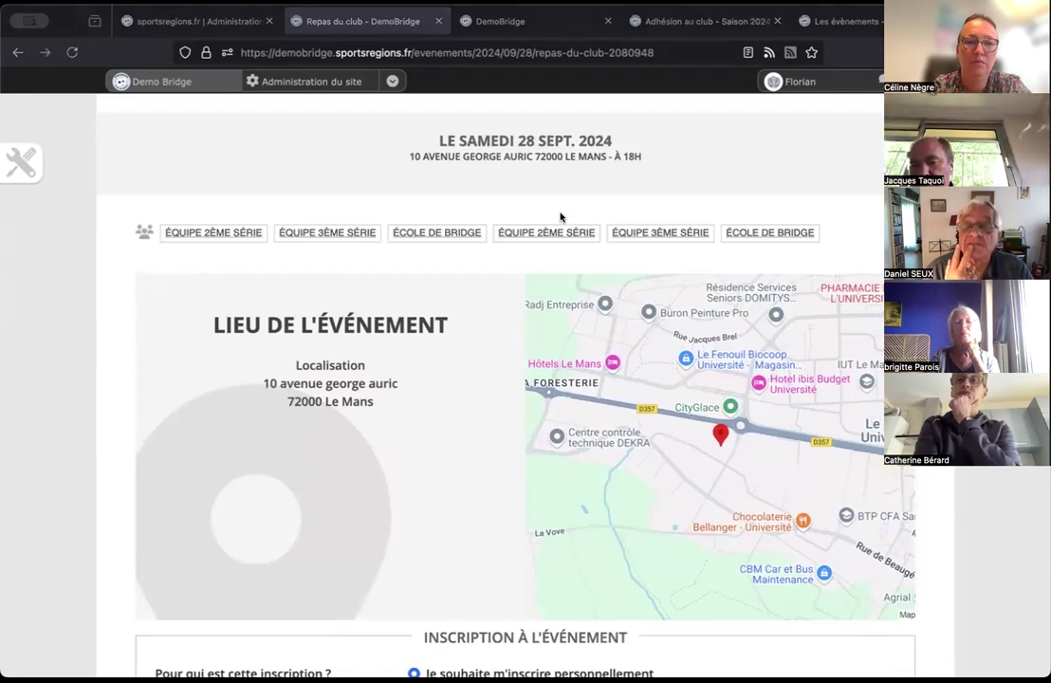
- Examine the registration form of the "Repas du club" event, including its personal fields and the Repas and T-shirt souvenir products
scroll(559, 217, "down", 3)
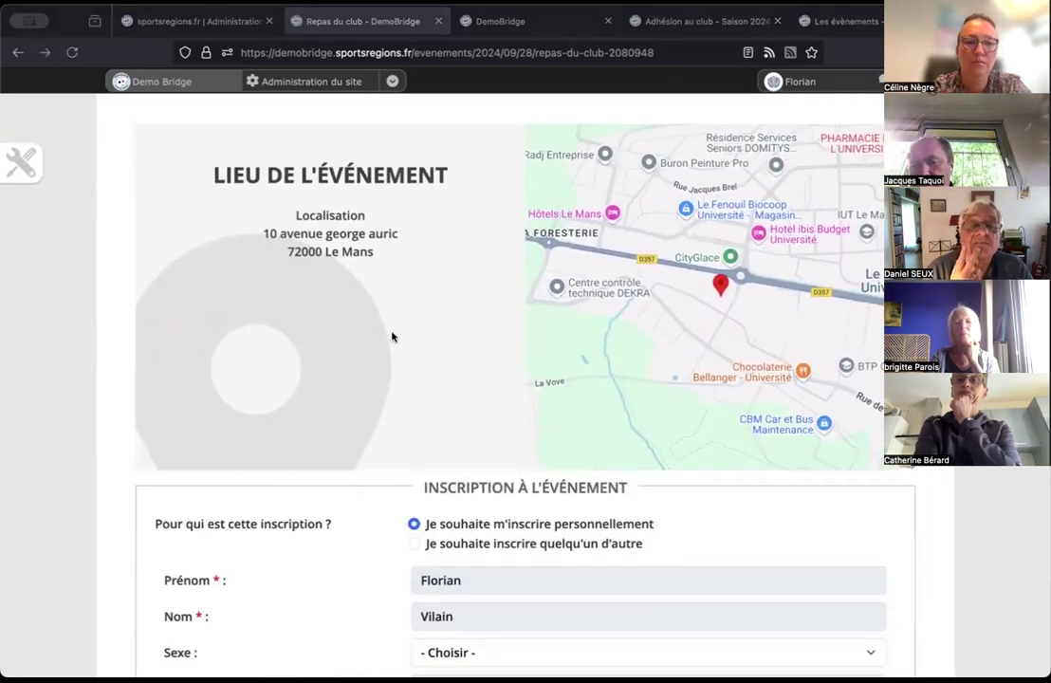
scroll(392, 336, "down", 5)
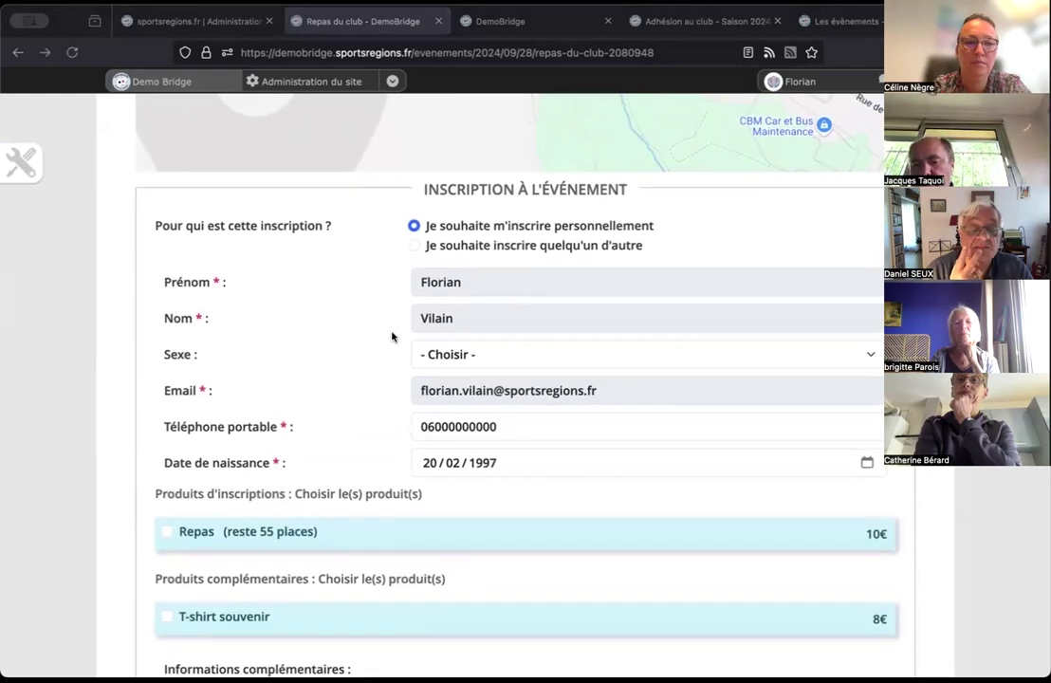
scroll(391, 337, "up", 8)
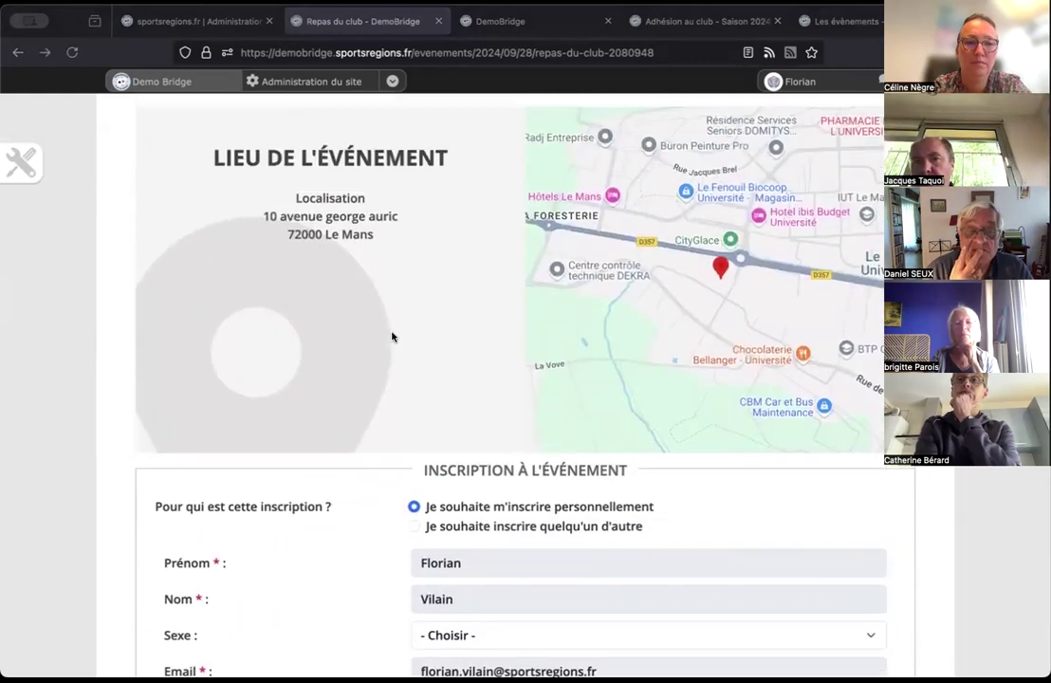
scroll(613, 180, "down", 12)
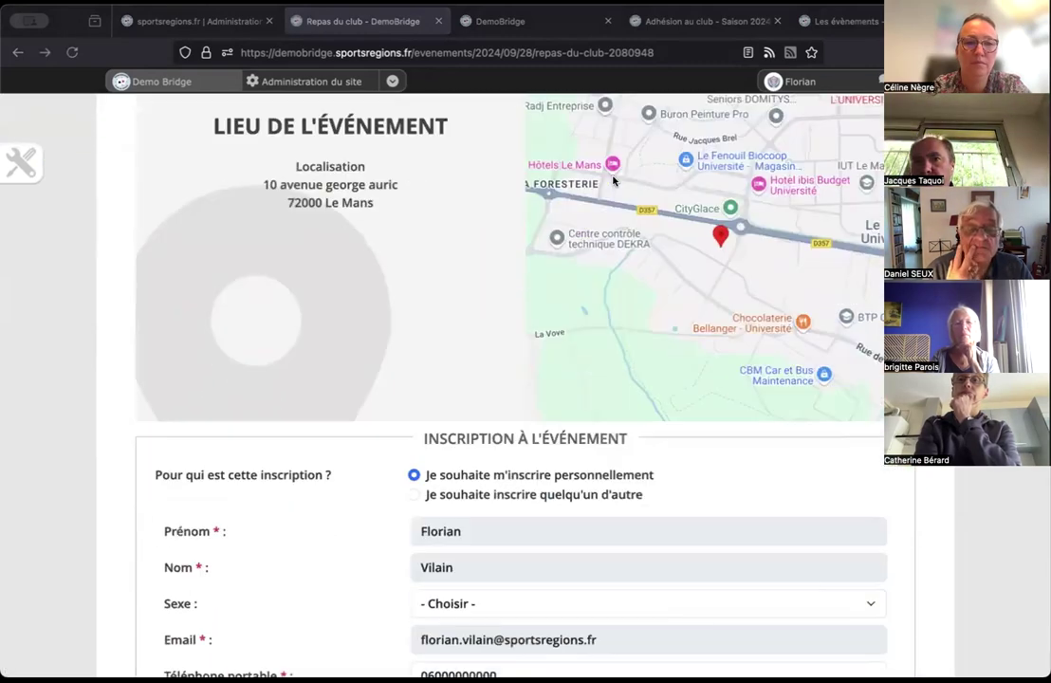
scroll(615, 178, "up", 4)
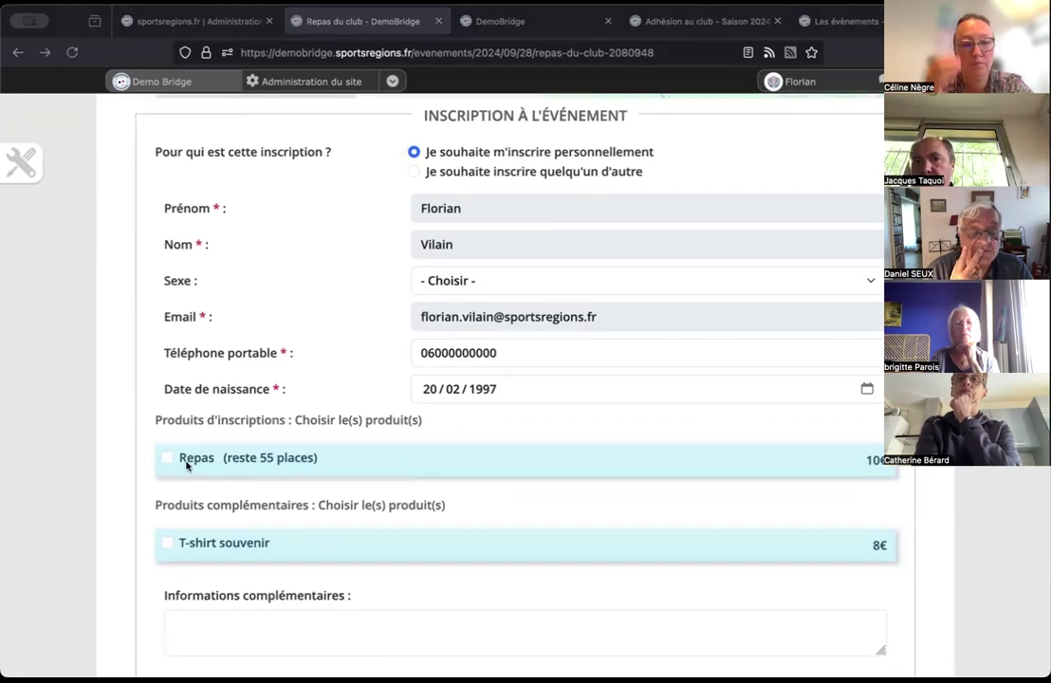
- Select the Repas product and the T-shirt souvenir in the event registration form, then return to the event's header
left_click(167, 459)
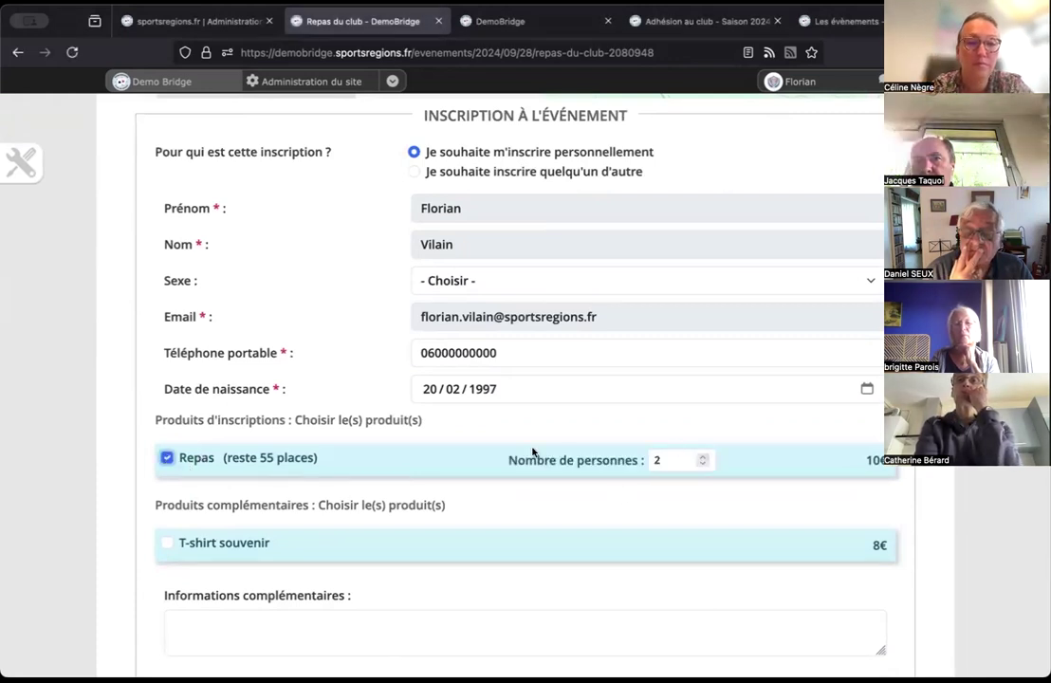
left_click(167, 542)
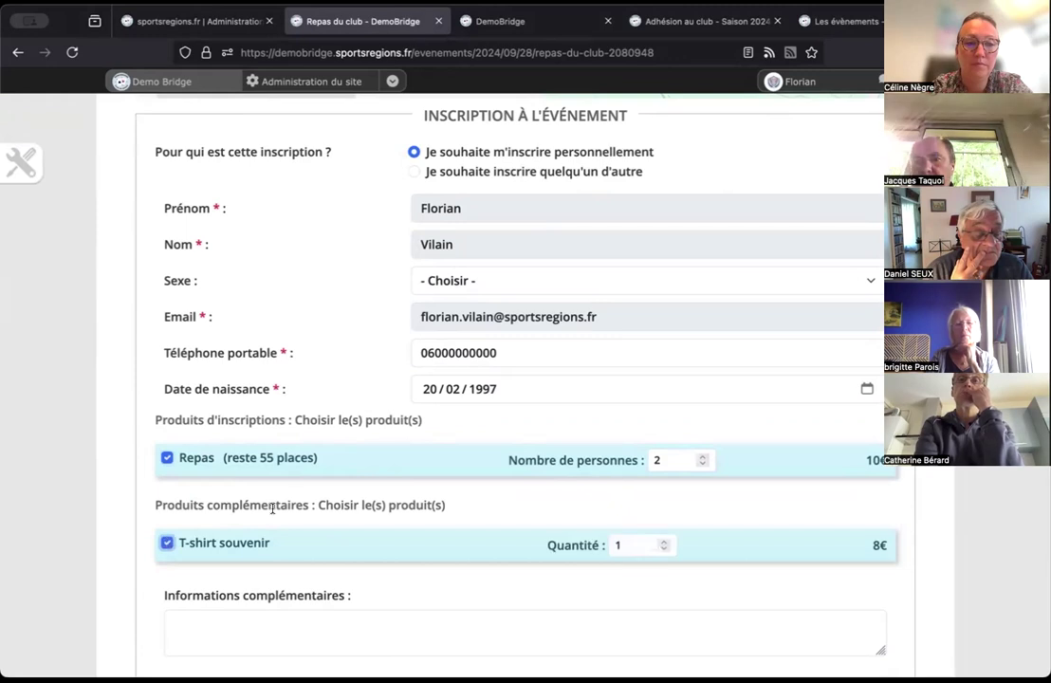
scroll(290, 508, "up", 10)
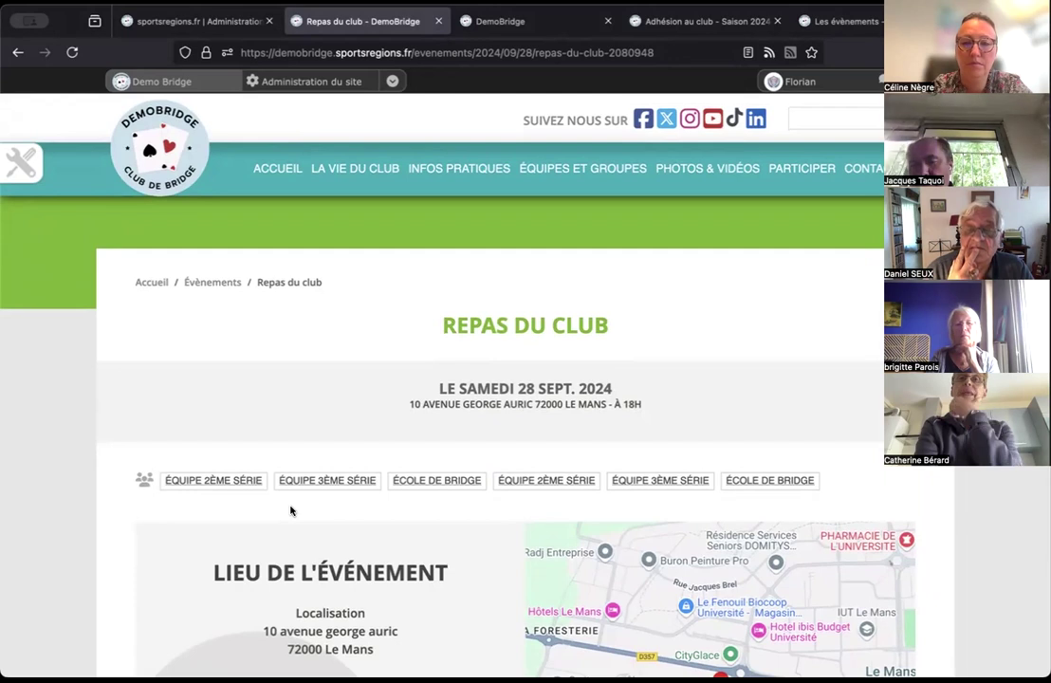
scroll(291, 510, "down", 1)
scroll(290, 511, "down", 1)
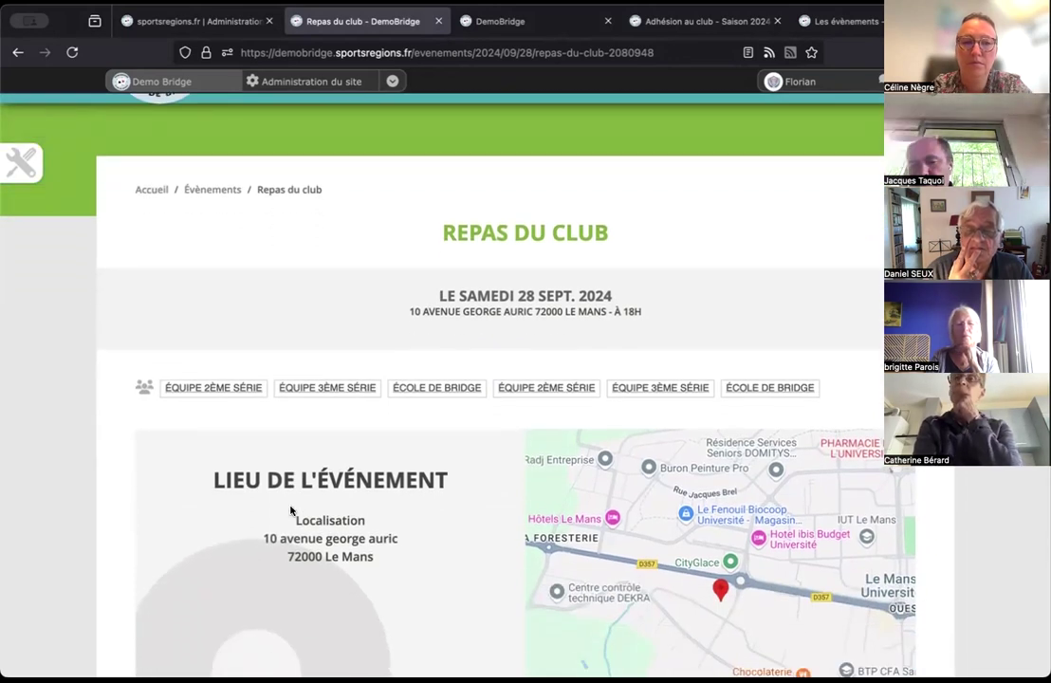
scroll(290, 510, "up", 2)
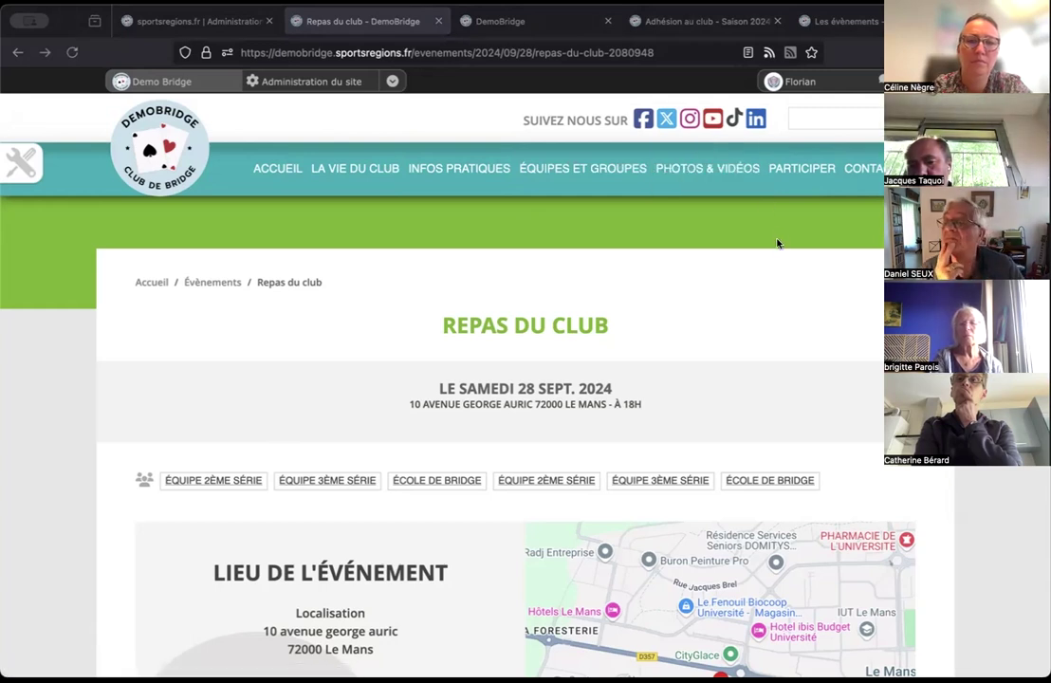
- Open the club's contact page and examine its contact details, opening hours, tournament timetable and teaching schedule
left_click(861, 168)
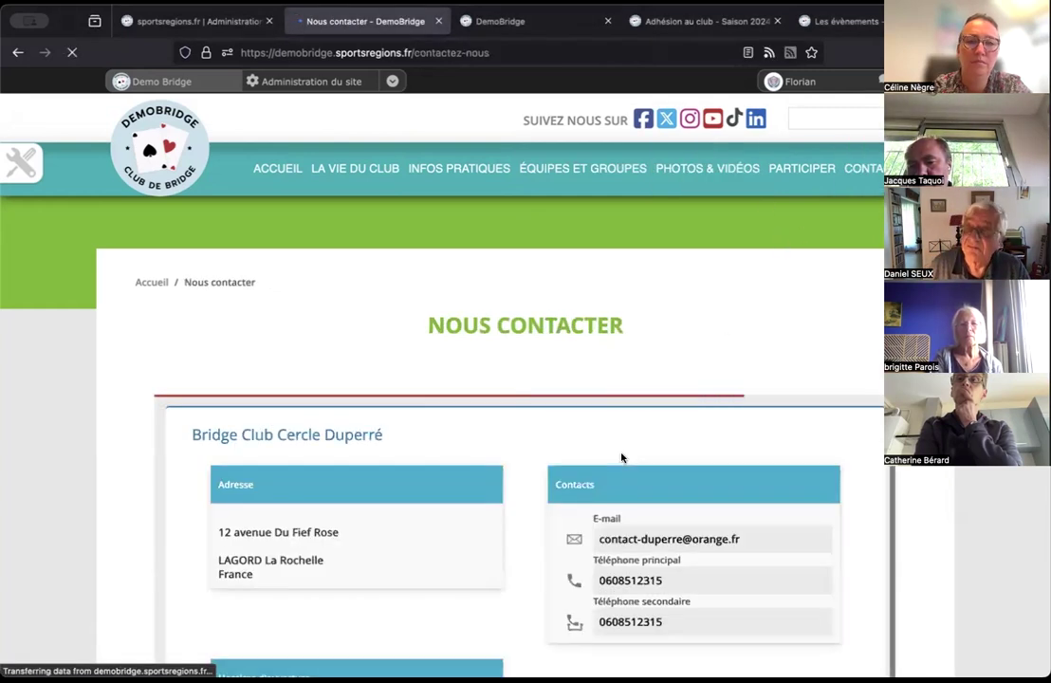
scroll(621, 458, "down", 10)
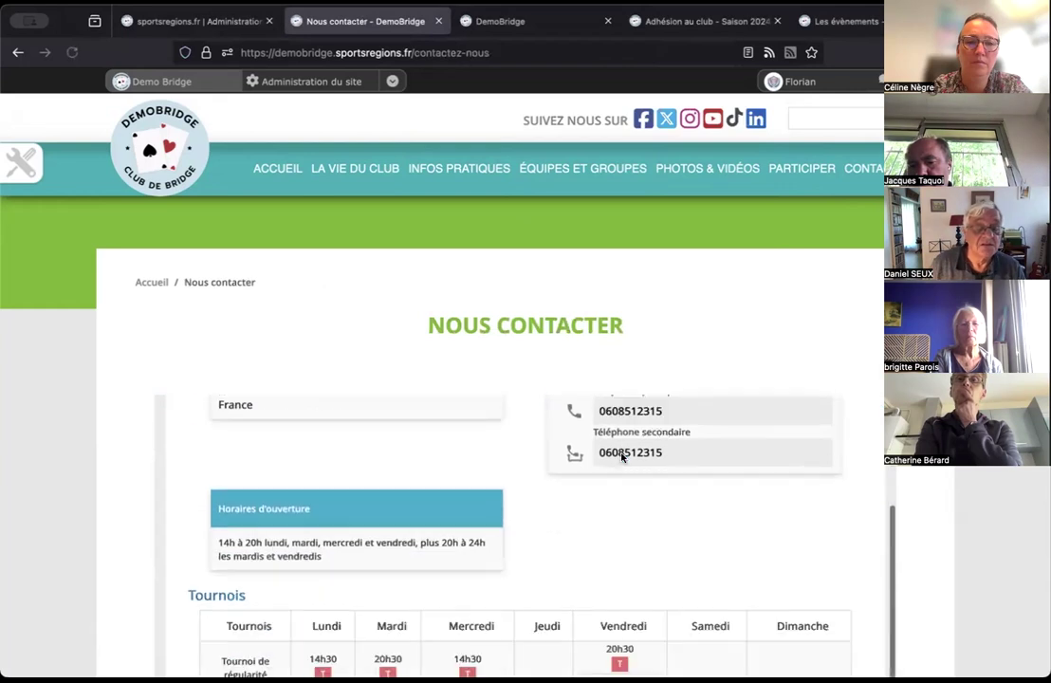
scroll(621, 458, "down", 2)
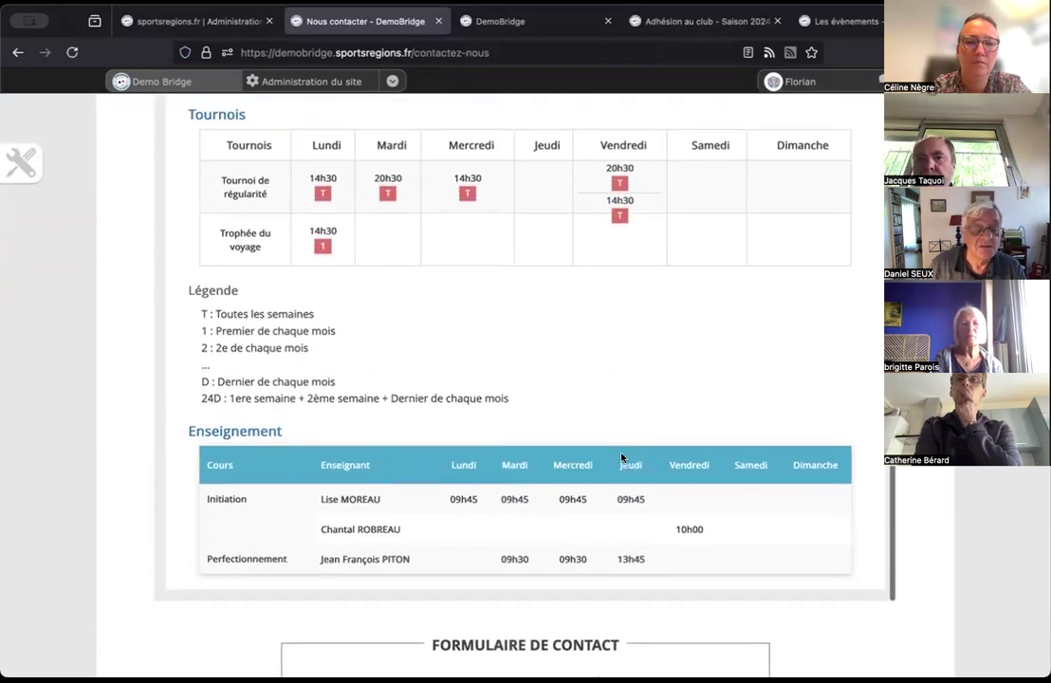
scroll(514, 352, "up", 1)
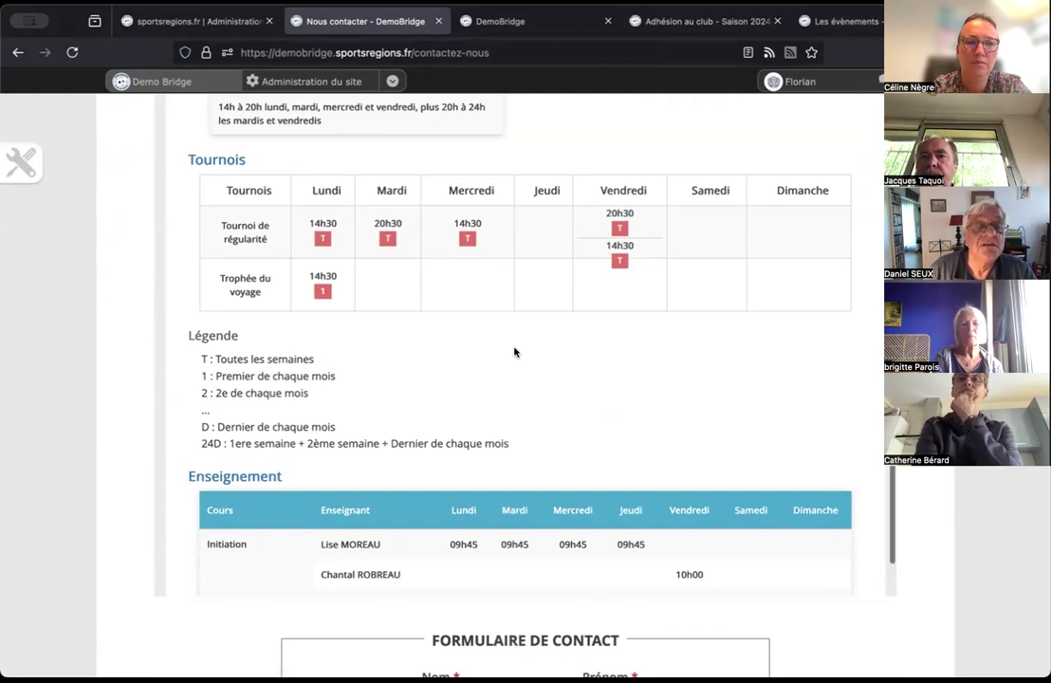
scroll(514, 351, "up", 1)
scroll(128, 327, "up", 2)
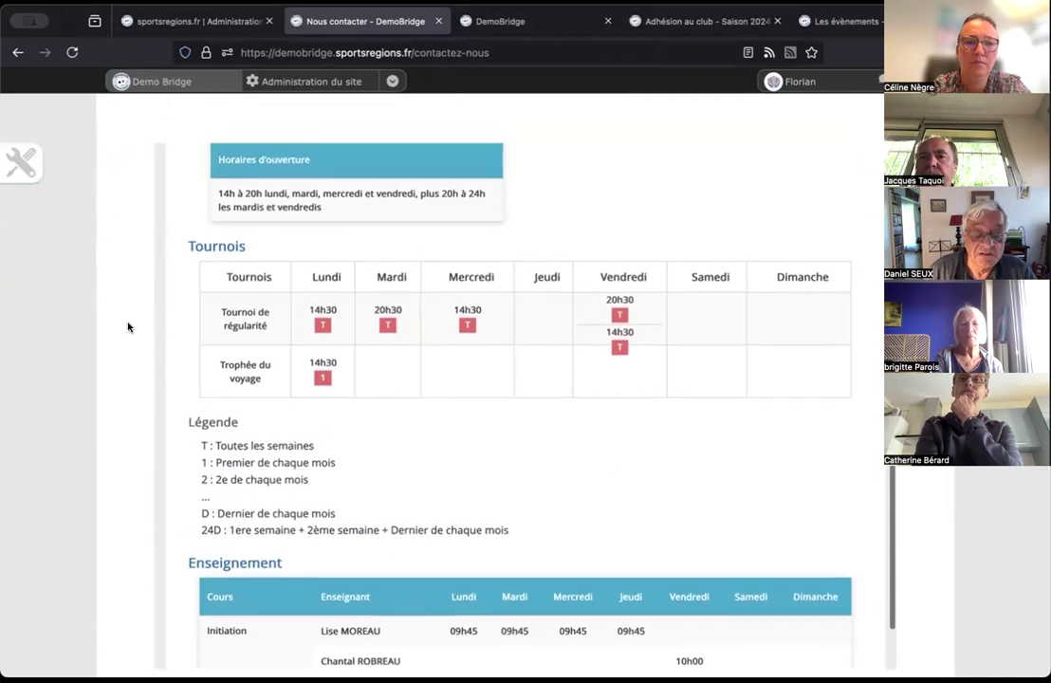
scroll(128, 327, "up", 3)
- Open the club's Organigramme page and look through the listed roles, from president to secretary
mouse_move(379, 164)
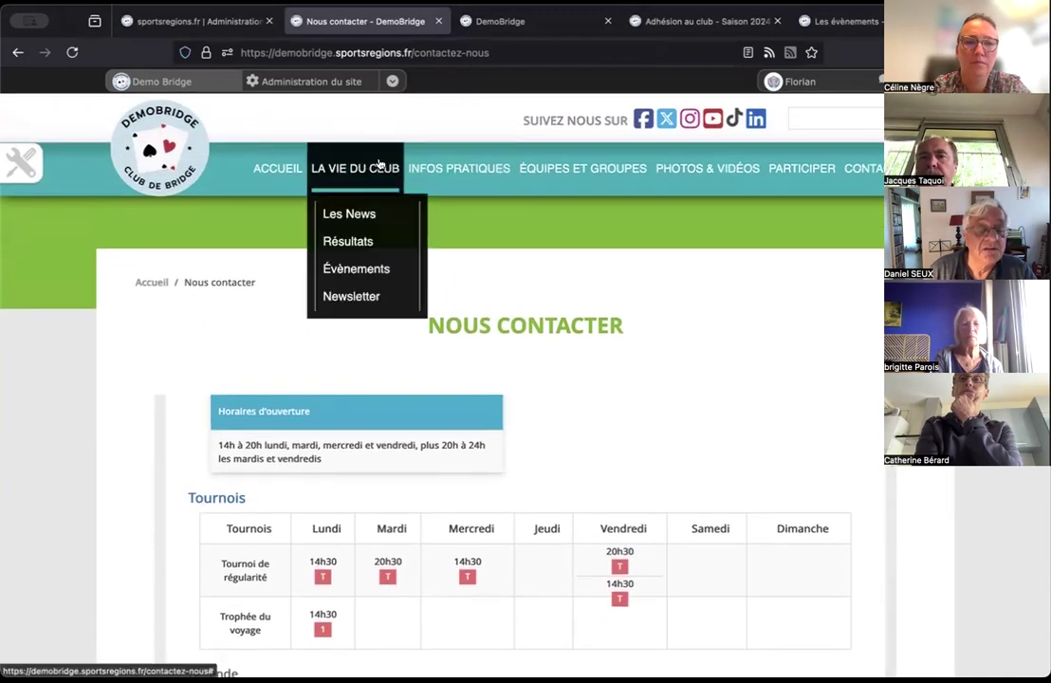
mouse_move(439, 170)
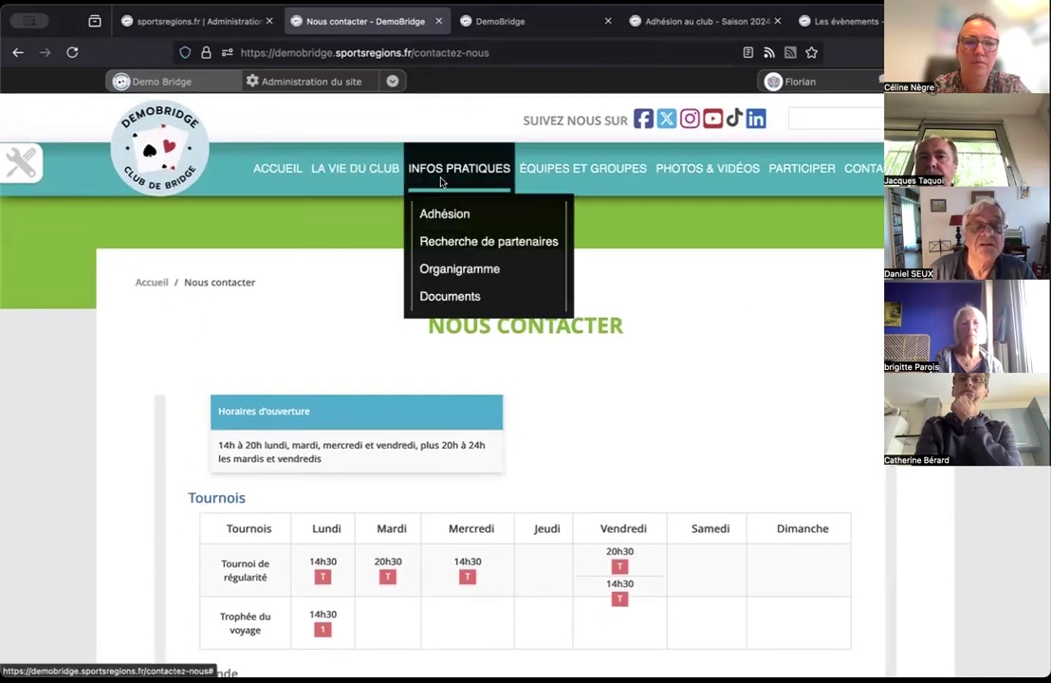
left_click(461, 267)
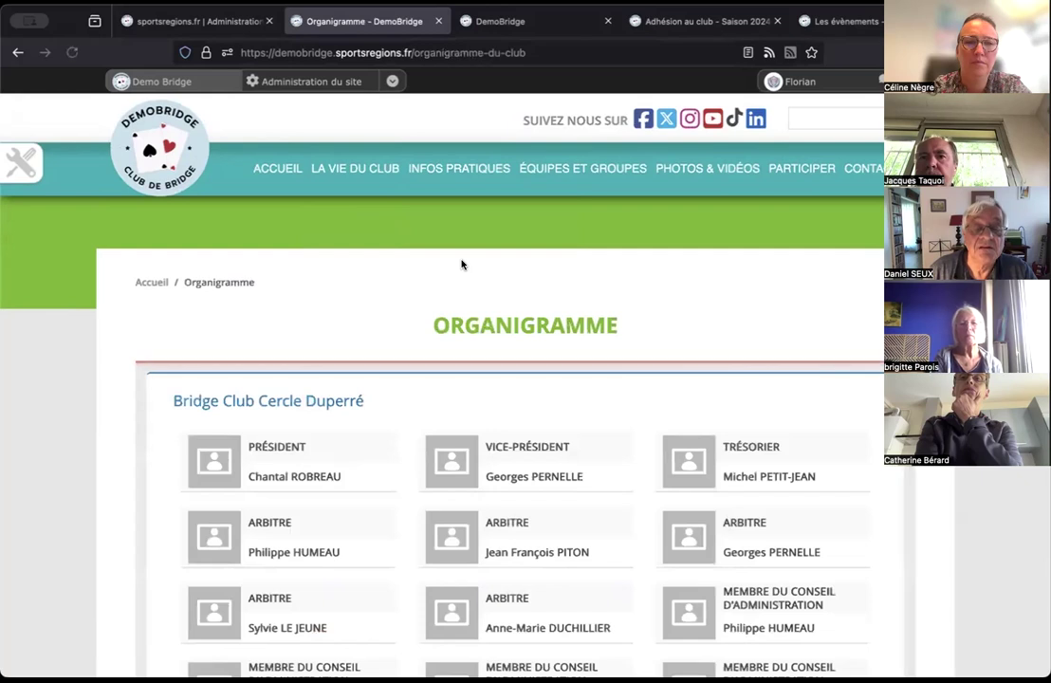
scroll(462, 264, "down", 5)
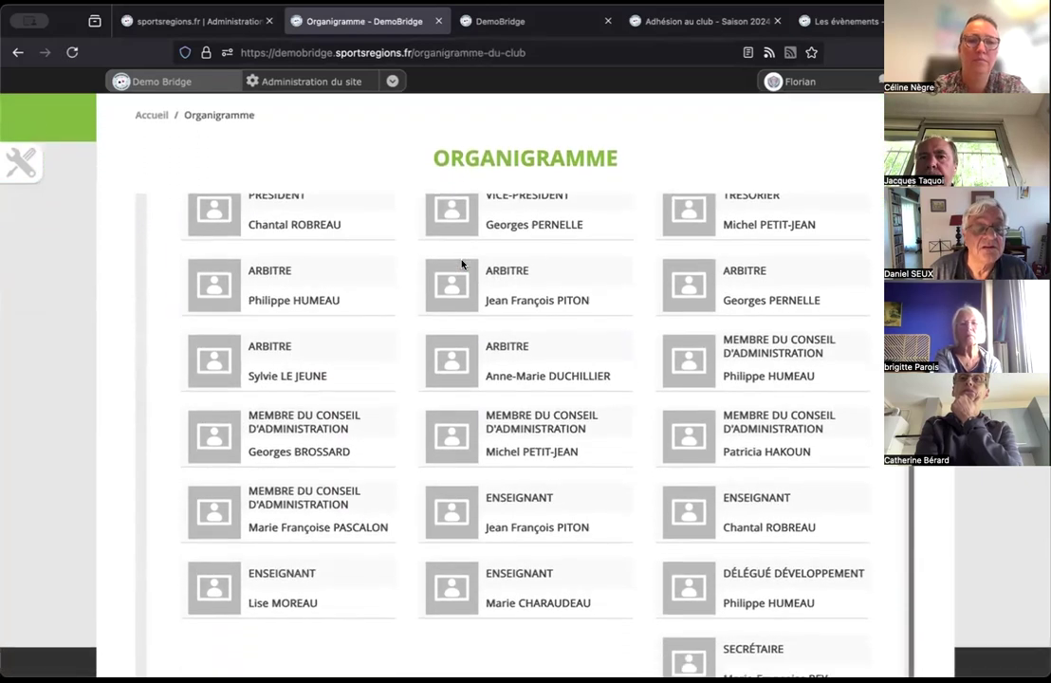
scroll(462, 265, "down", 2)
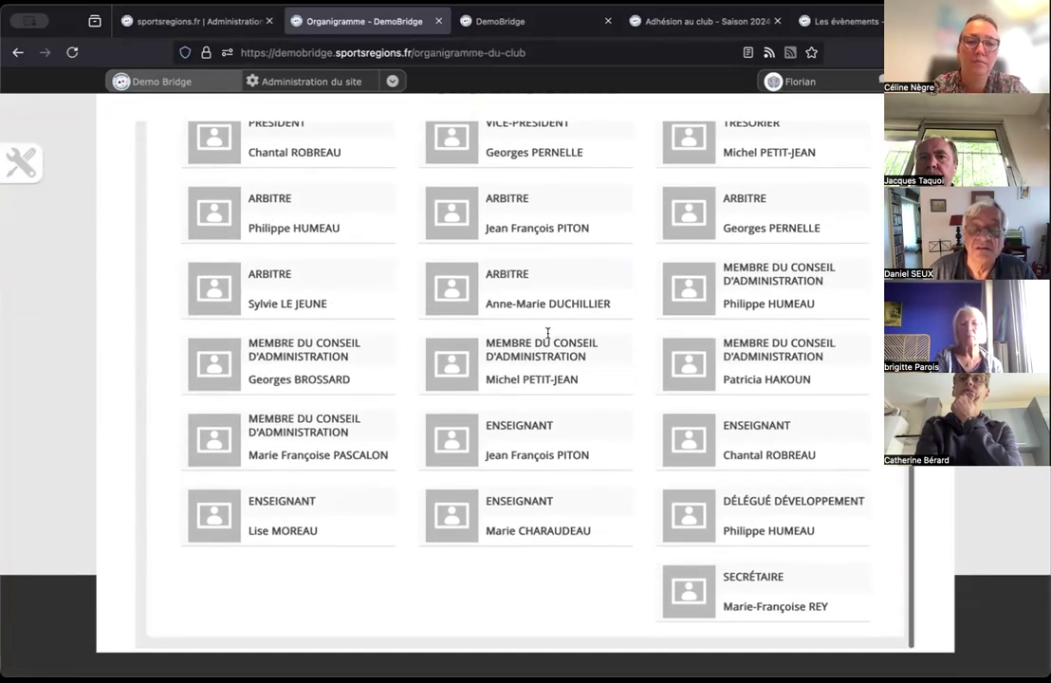
scroll(547, 335, "up", 2)
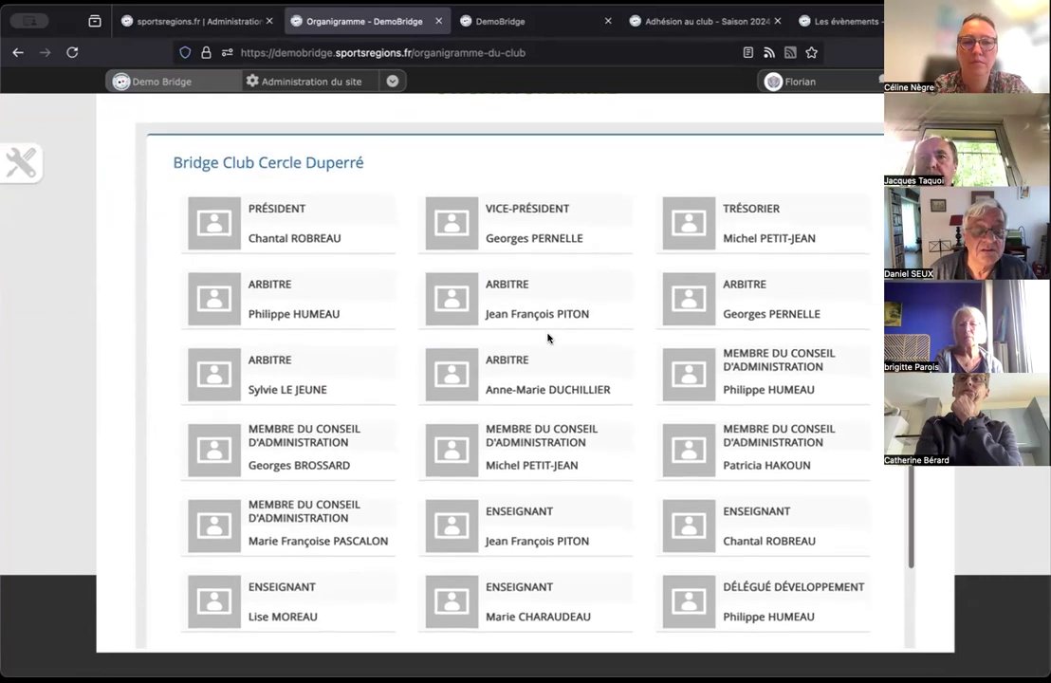
scroll(536, 275, "up", 5)
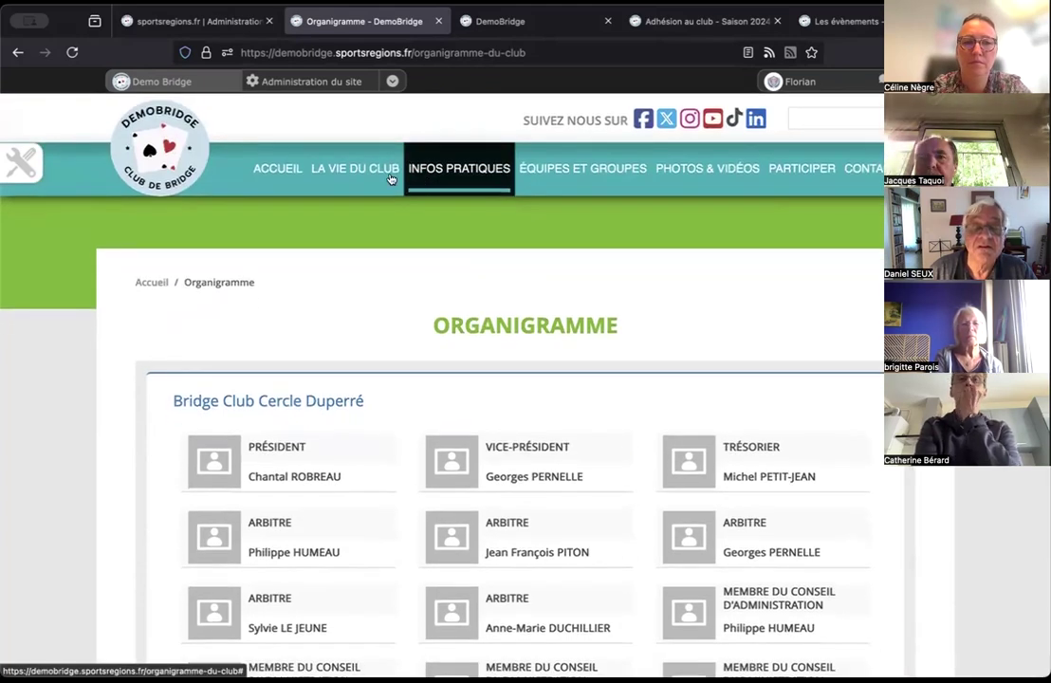
- Open the club's results page and look through the tournaments of the last 30 days
mouse_move(384, 175)
left_click(363, 241)
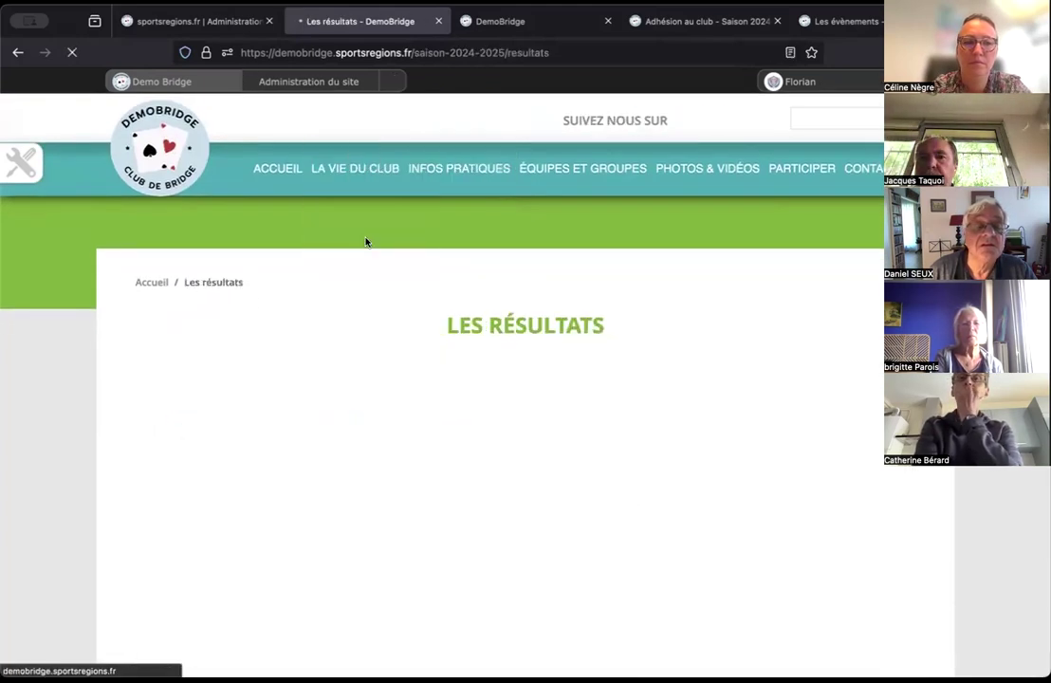
scroll(365, 240, "down", 3)
scroll(366, 241, "down", 2)
scroll(366, 241, "up", 2)
scroll(138, 211, "down", 1)
scroll(134, 212, "up", 1)
scroll(70, 352, "down", 2)
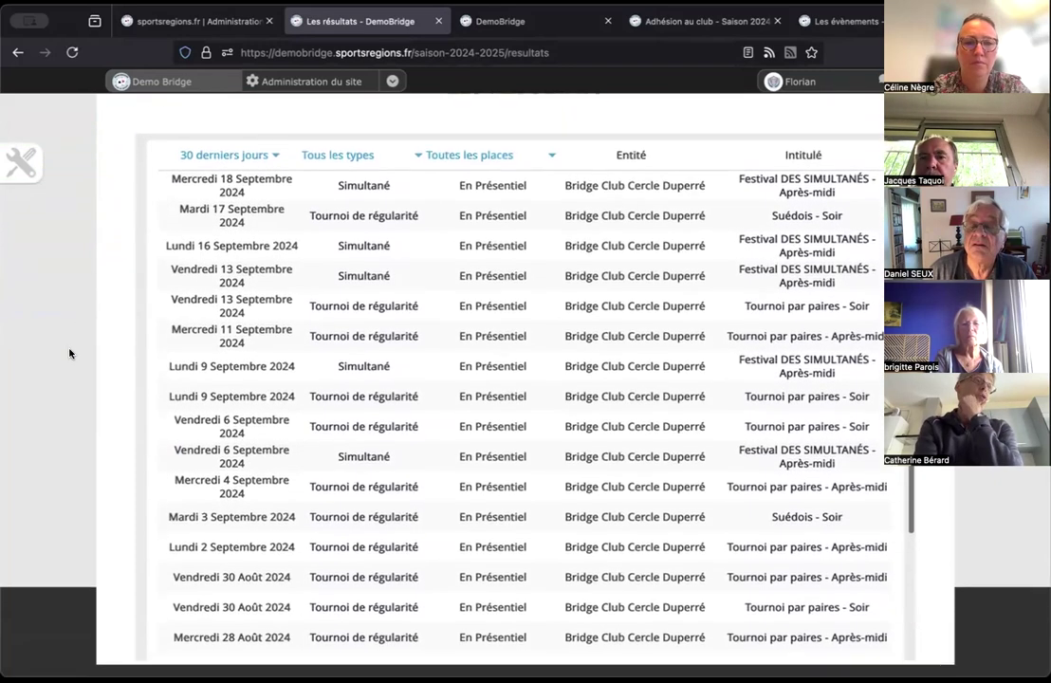
scroll(69, 354, "down", 2)
scroll(70, 351, "down", 2)
scroll(70, 352, "up", 7)
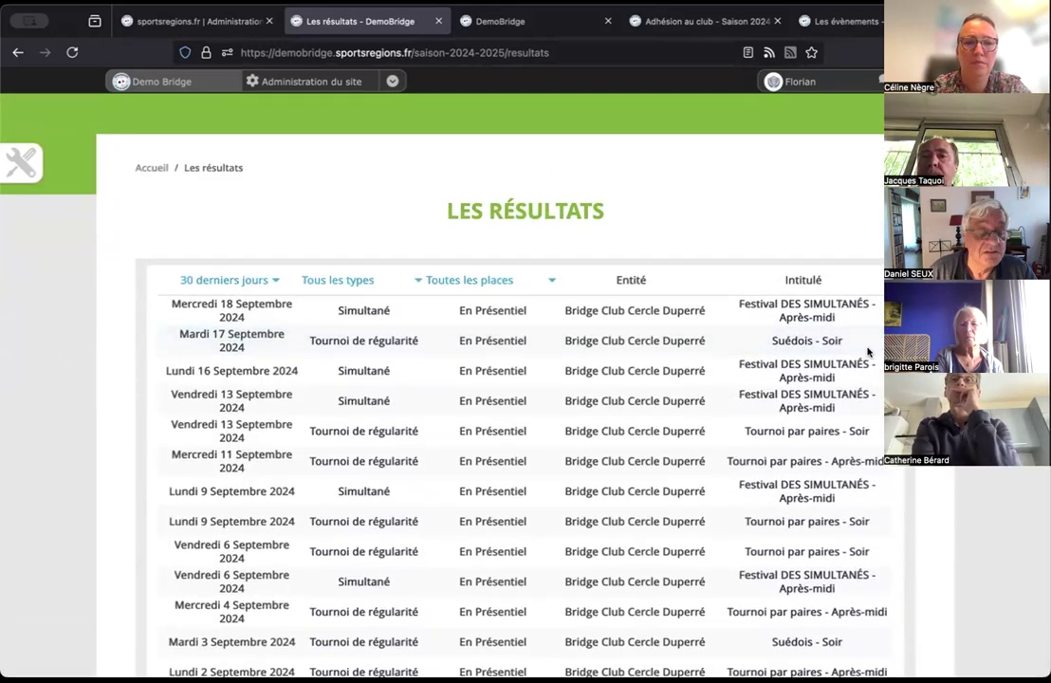
- Open the results of the 18 September 2024 Simultané tournament and view its general ranking
left_click(276, 313)
scroll(543, 369, "up", 10)
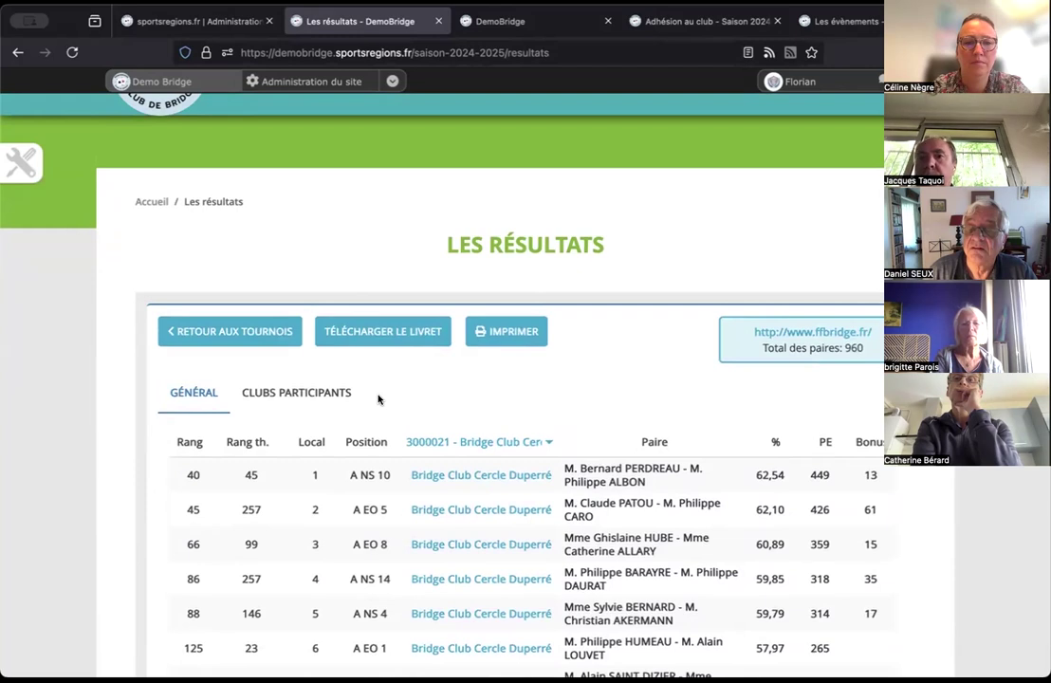
scroll(377, 400, "up", 2)
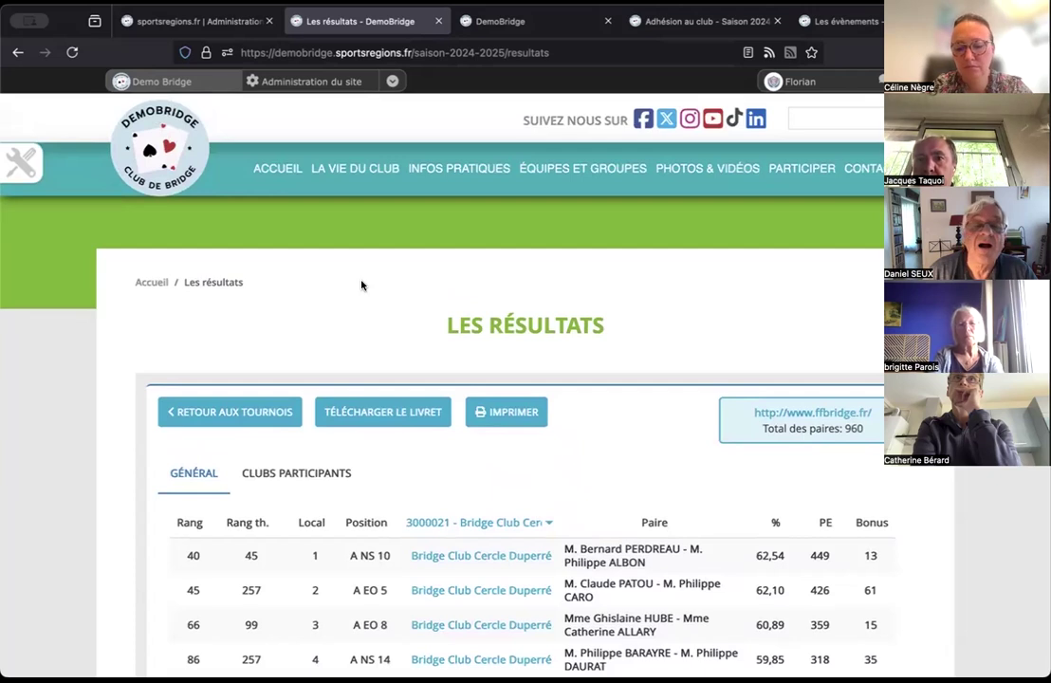
- Switch to the site administration and open the activation page for the Fédération Française de Bridge options
mouse_move(180, 17)
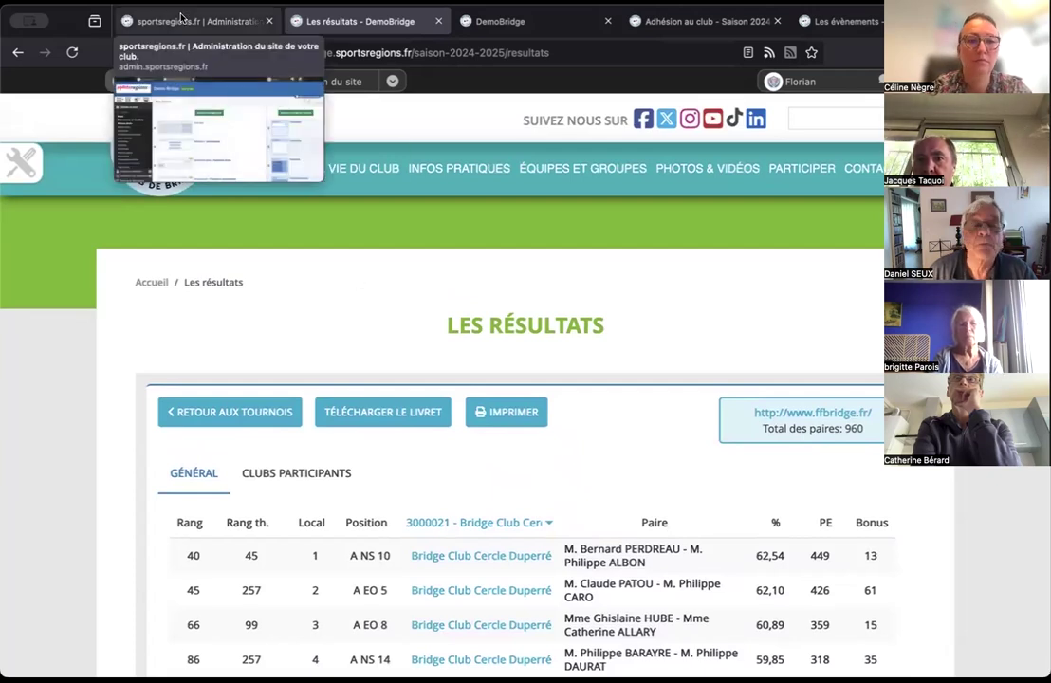
left_click(180, 17)
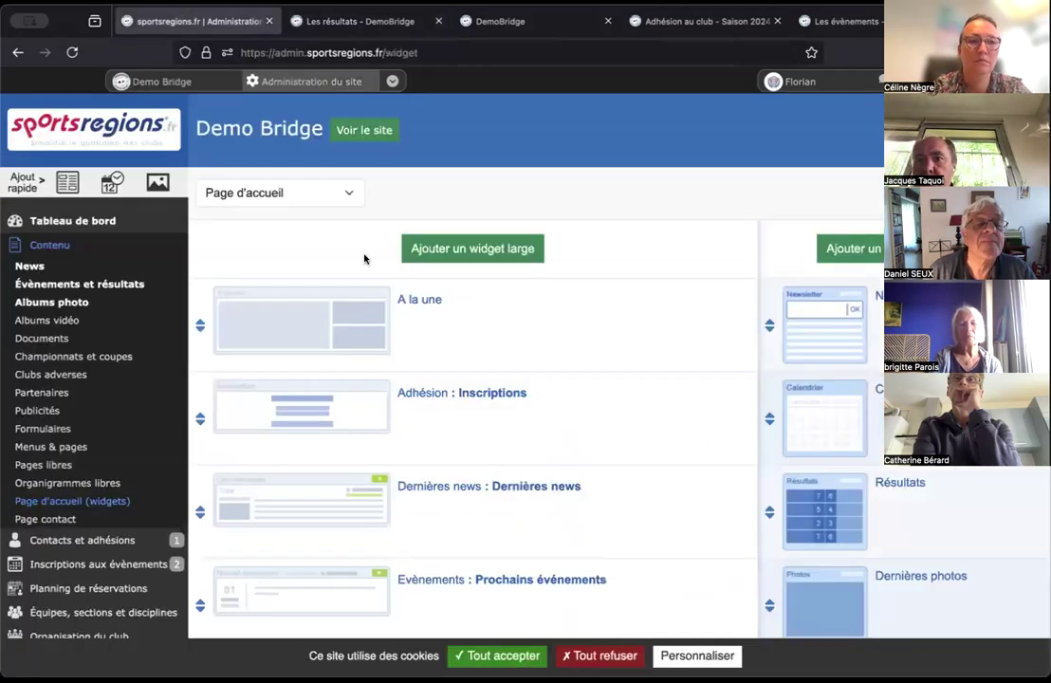
mouse_move(315, 305)
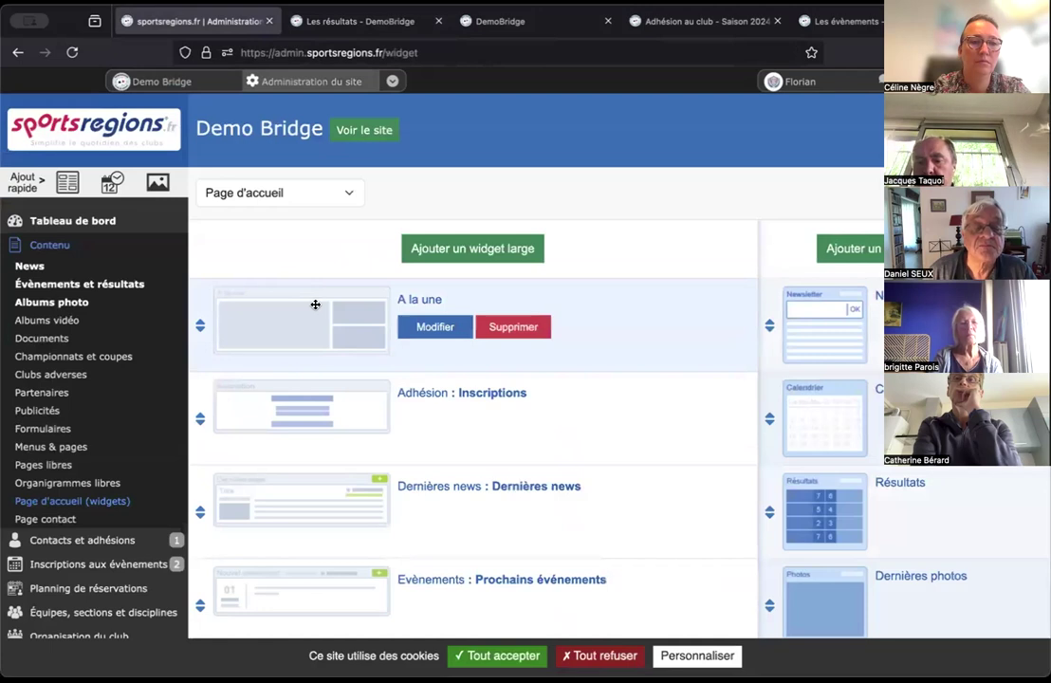
scroll(315, 304, "down", 5)
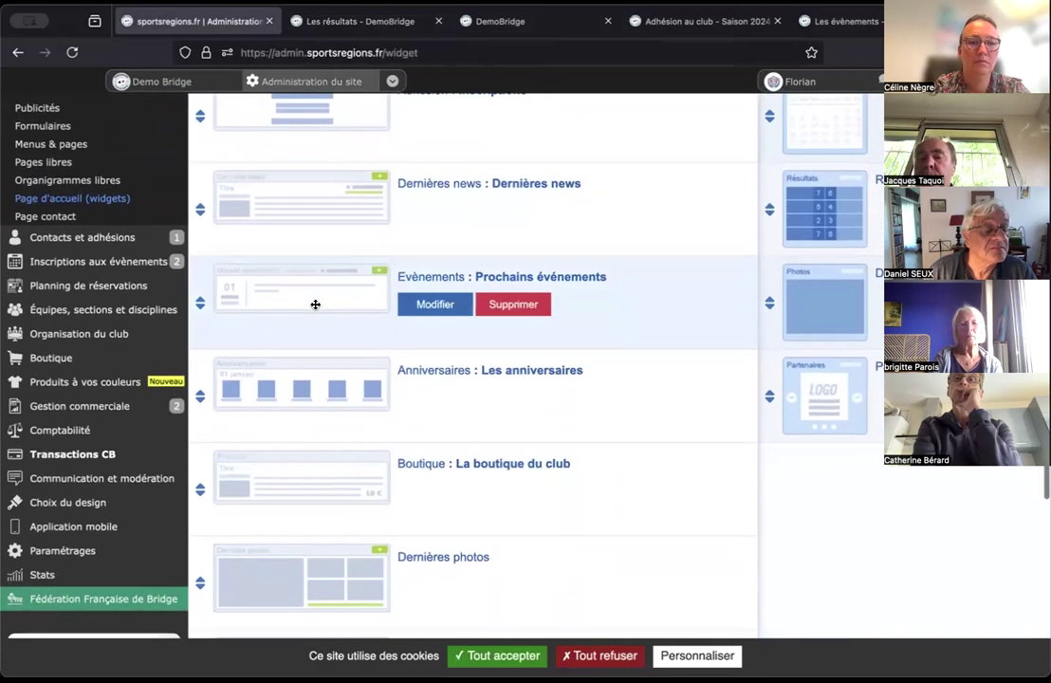
scroll(315, 304, "down", 2)
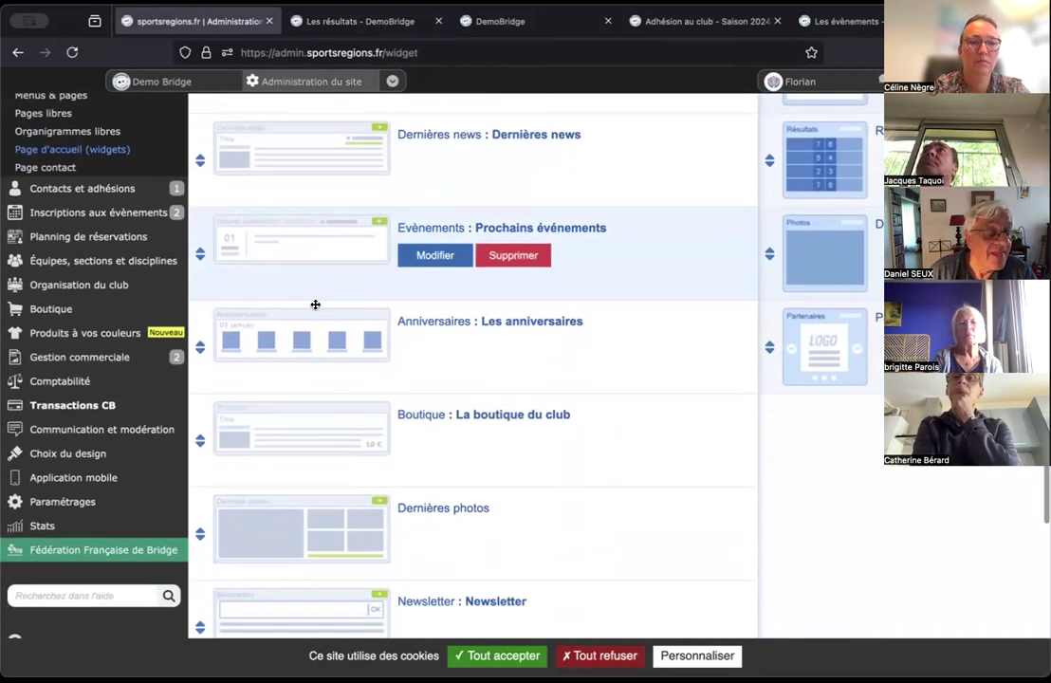
mouse_move(141, 511)
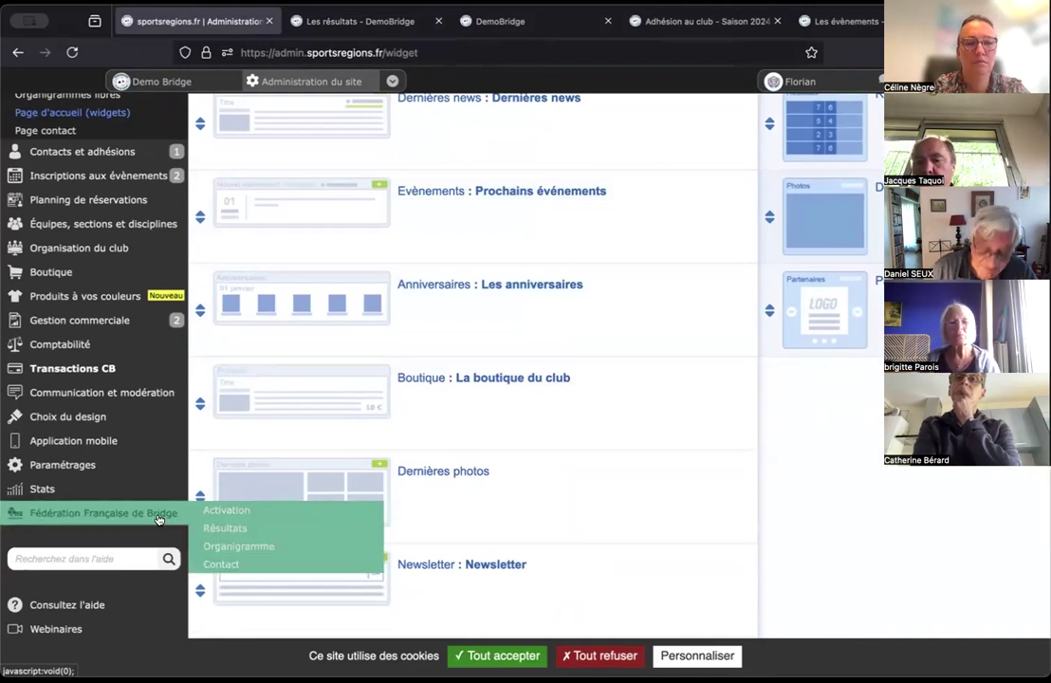
left_click(210, 511)
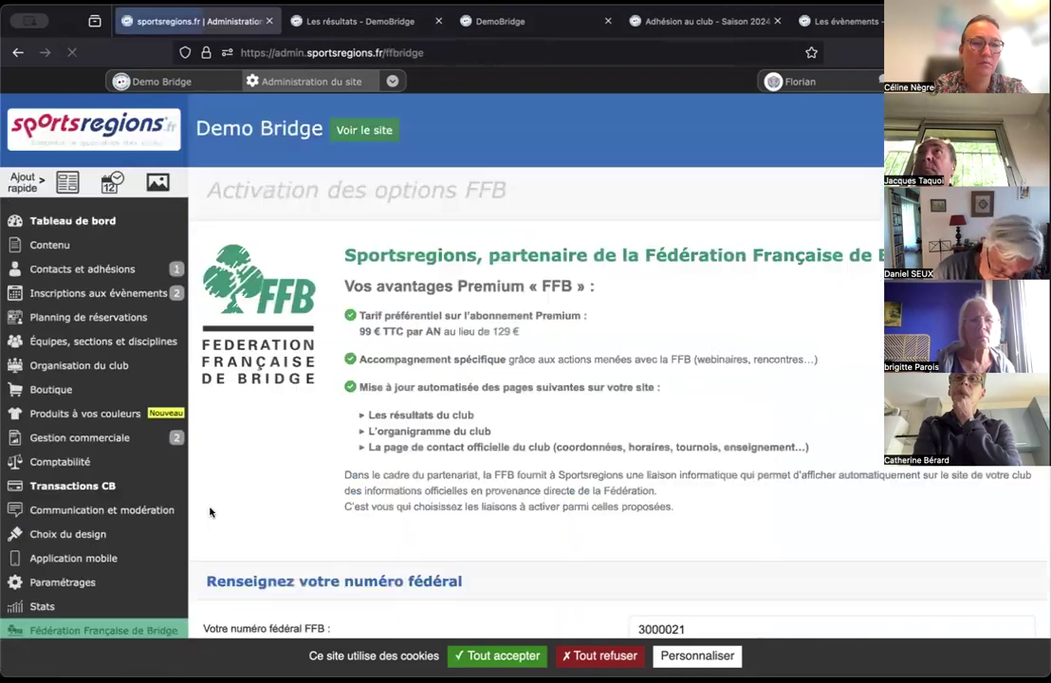
- Review the FFB partnership benefits, the federal number field and the options replacing the Résultats, Organigramme and Contact pages
scroll(465, 352, "down", 1)
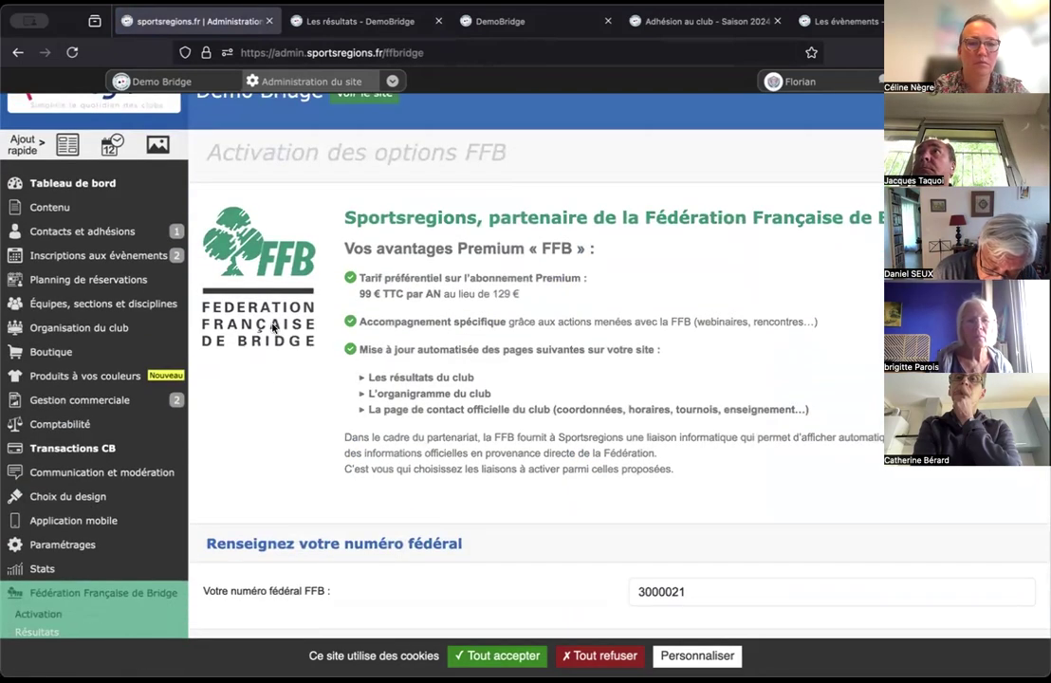
scroll(376, 323, "down", 5)
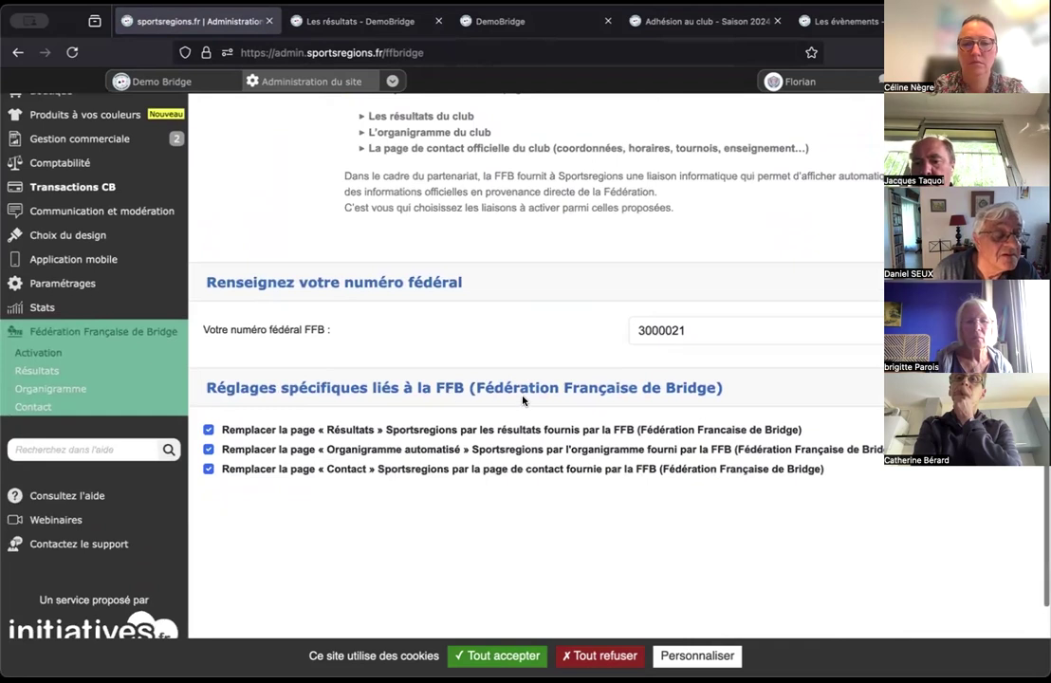
scroll(522, 403, "down", 1)
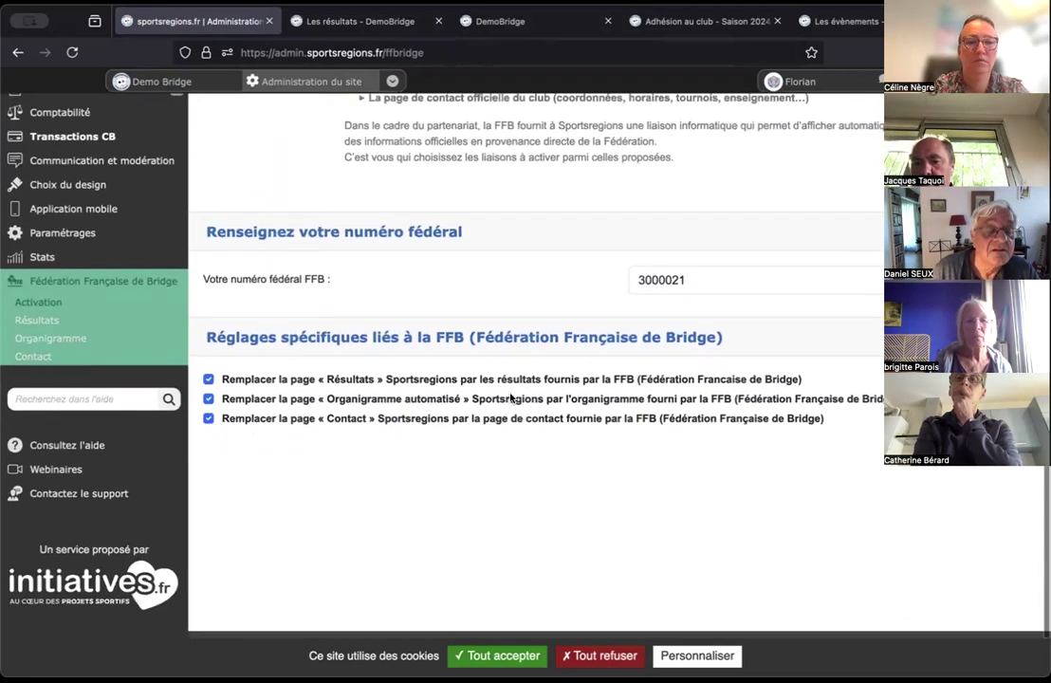
- Open the FFB results activation page and look through its replacement option and tournament list
left_click(53, 323)
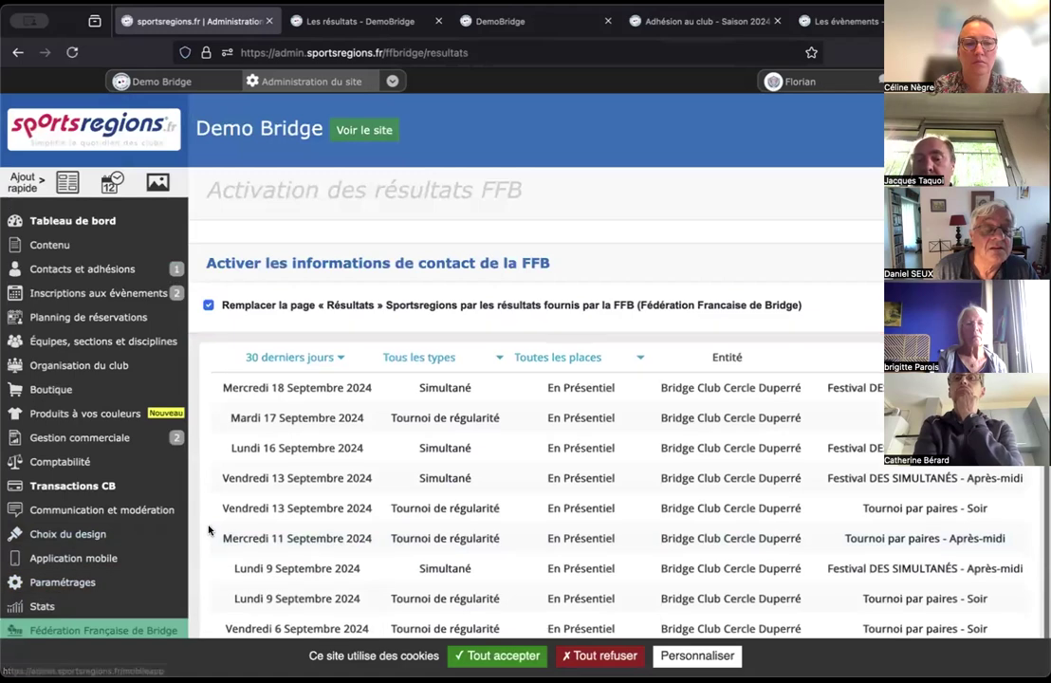
scroll(208, 529, "down", 5)
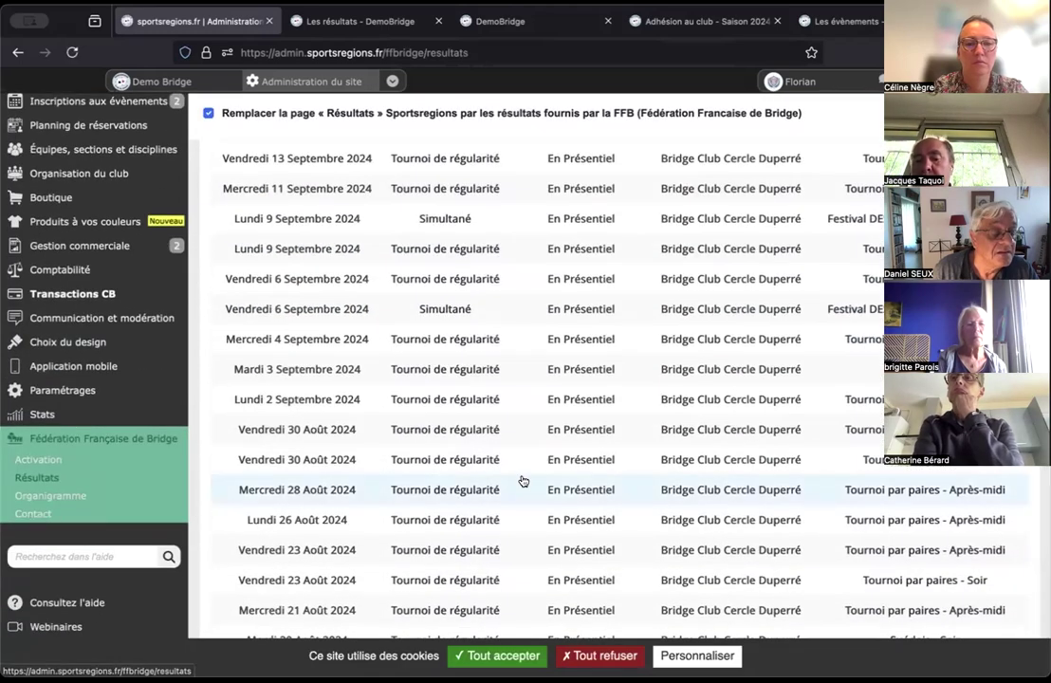
scroll(522, 480, "up", 3)
scroll(522, 481, "up", 4)
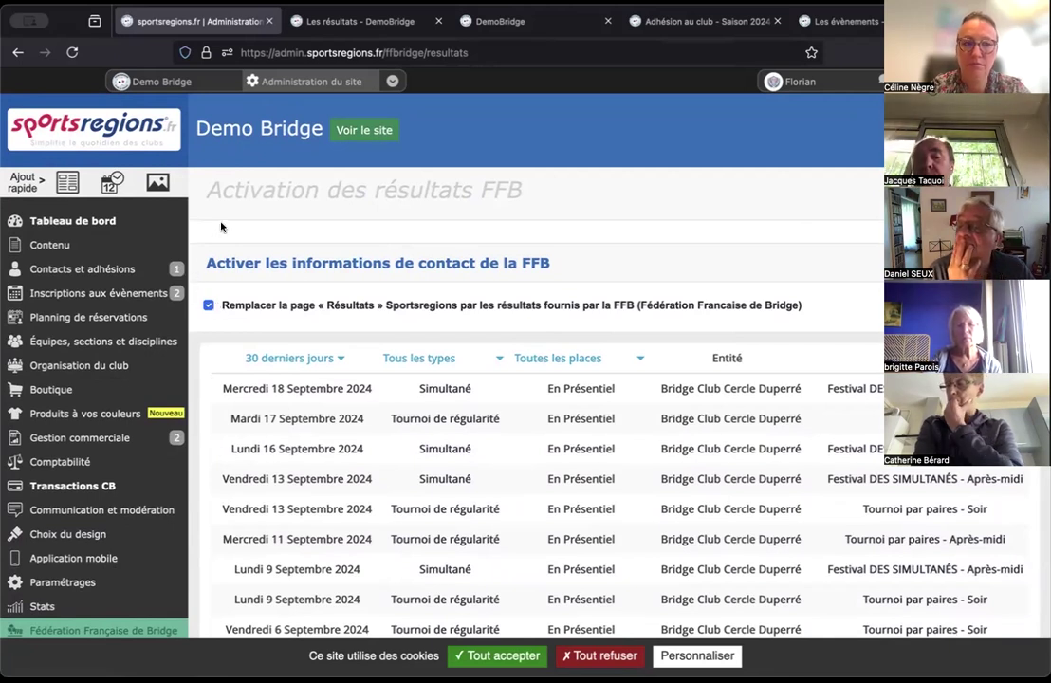
- Return to the administration dashboard and close every other open browser tab
left_click(108, 220)
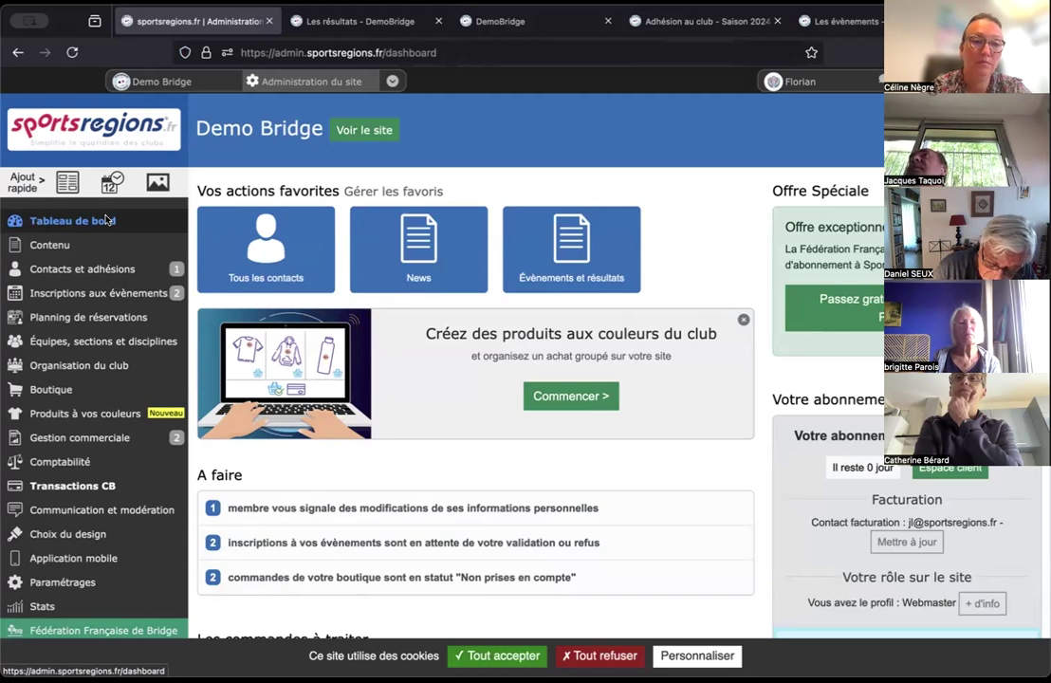
left_click(346, 23)
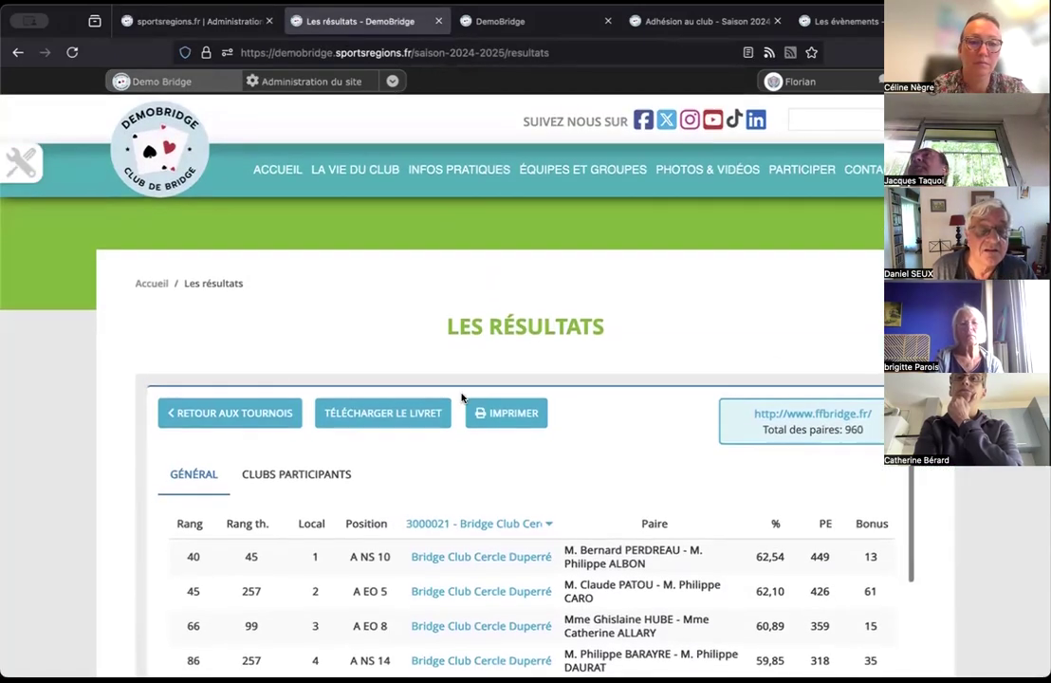
left_click(305, 82)
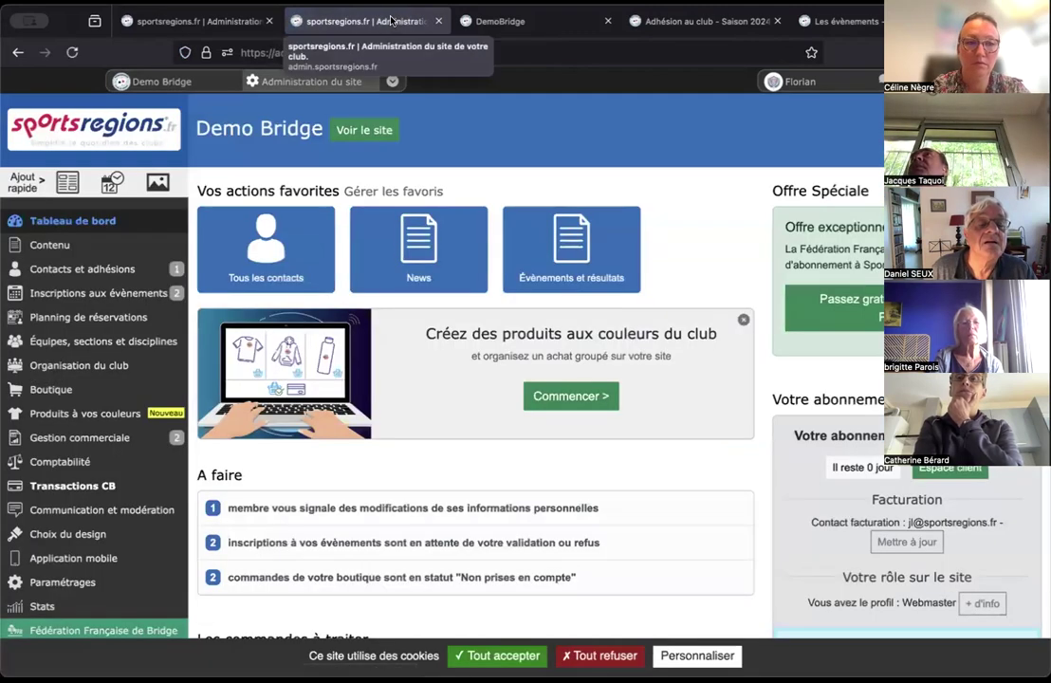
left_click(270, 22)
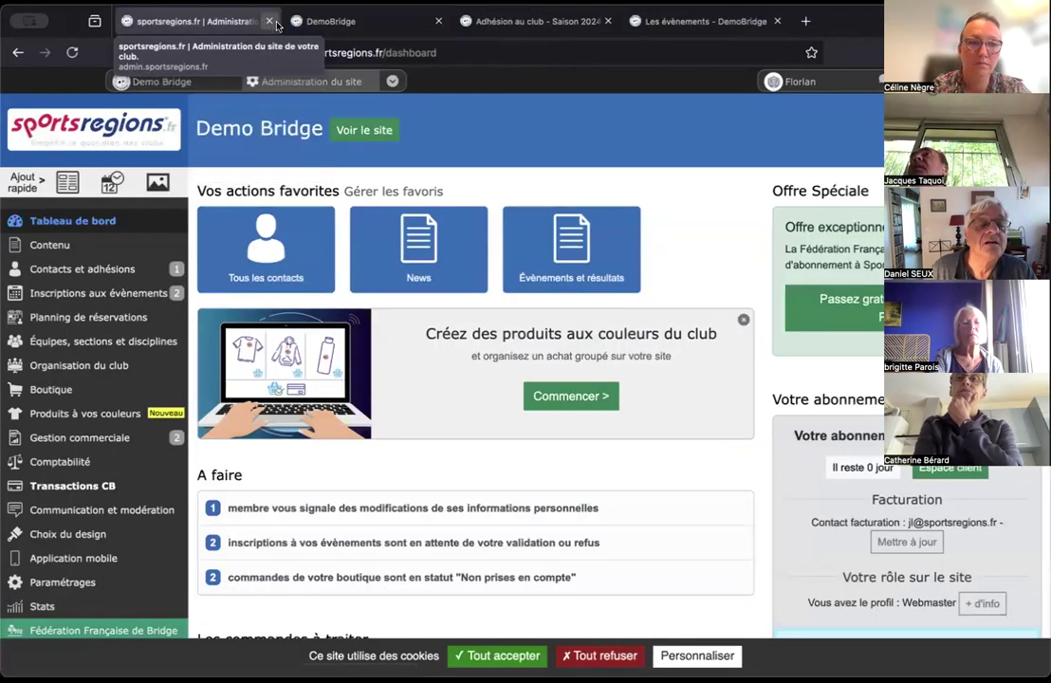
left_click(435, 21)
left_click(439, 21)
left_click(438, 21)
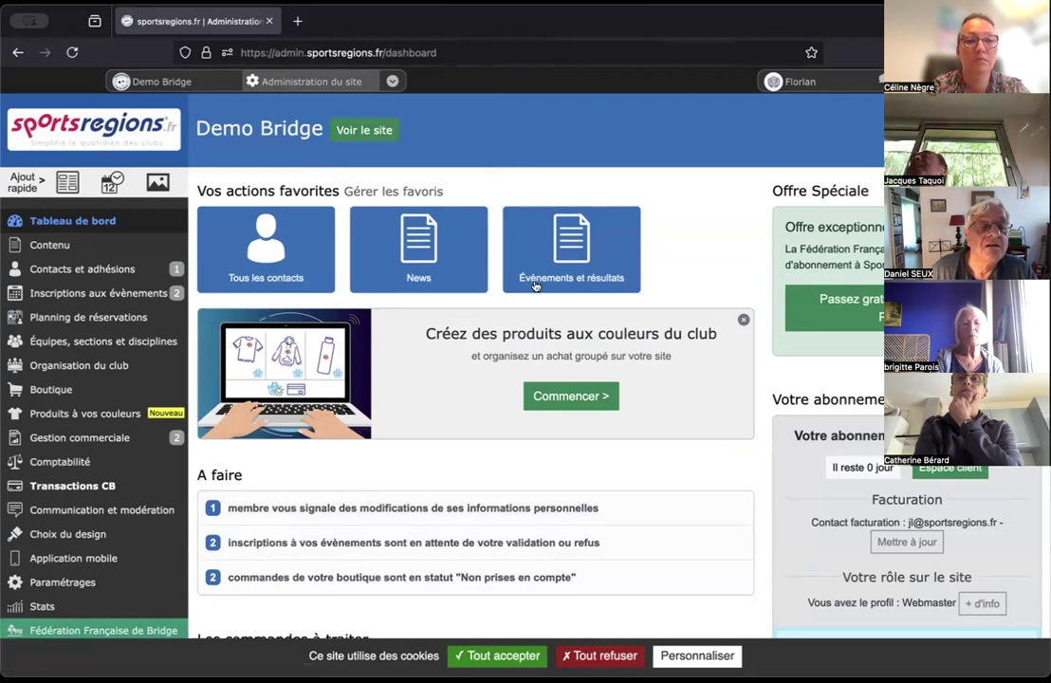
- Look over the dashboard's pending tasks and orders, and open the Menus & pages management page
scroll(662, 427, "down", 5)
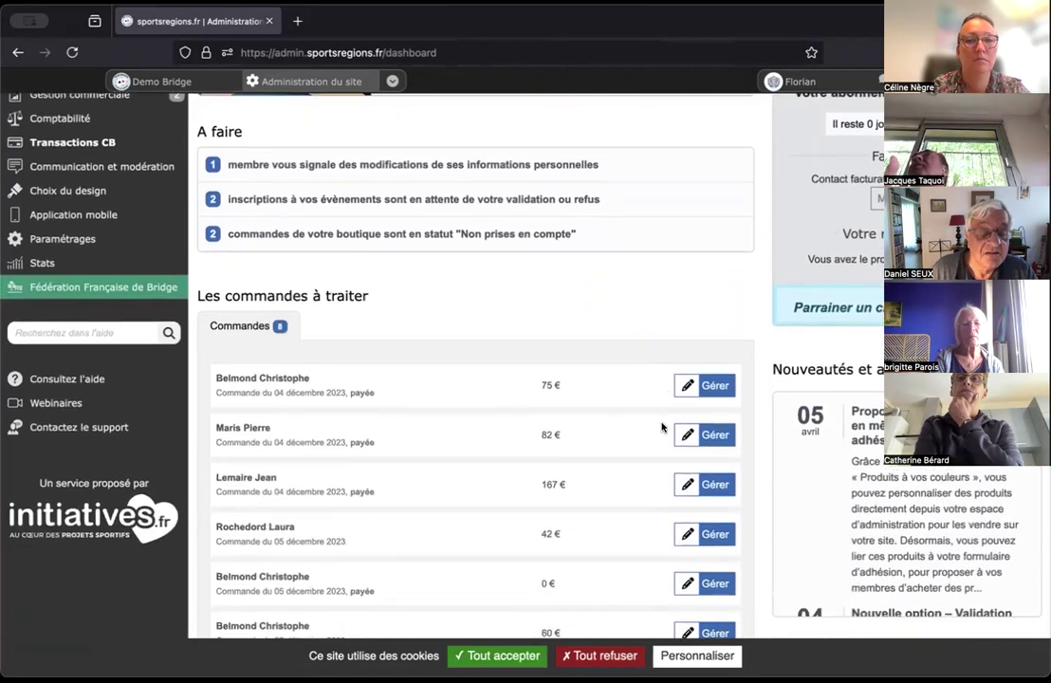
scroll(582, 242, "up", 5)
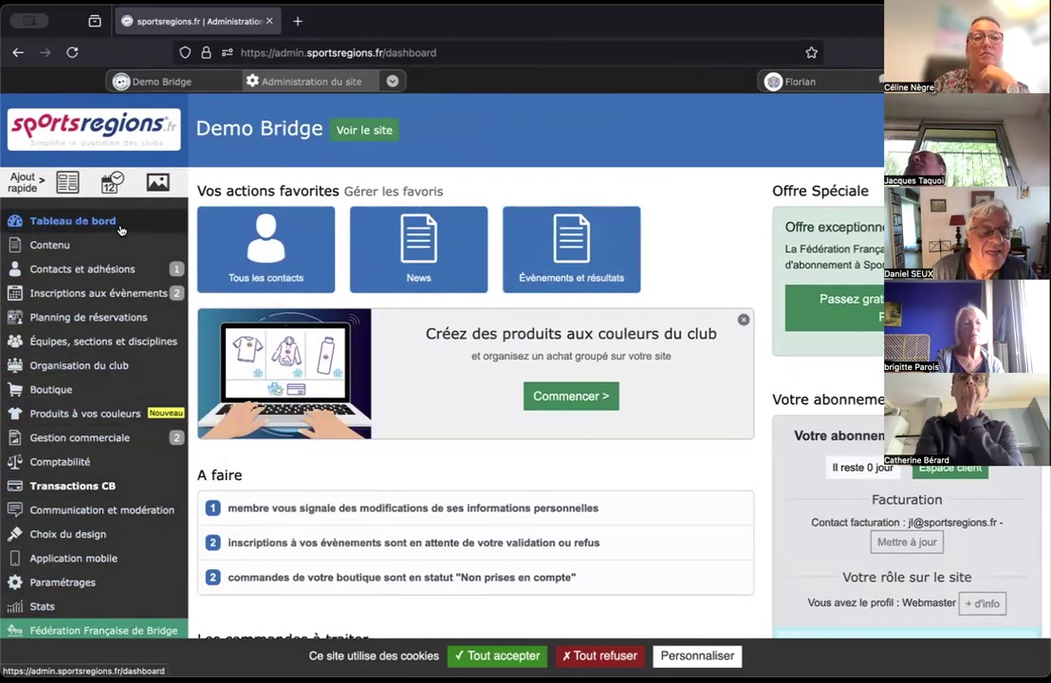
mouse_move(80, 244)
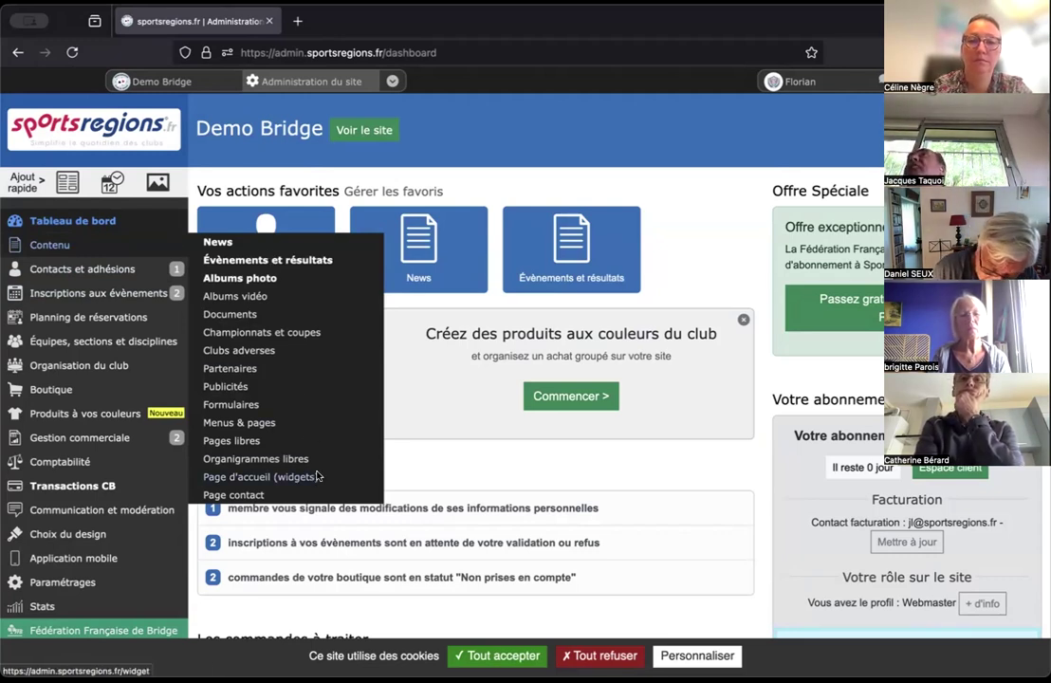
left_click(270, 423)
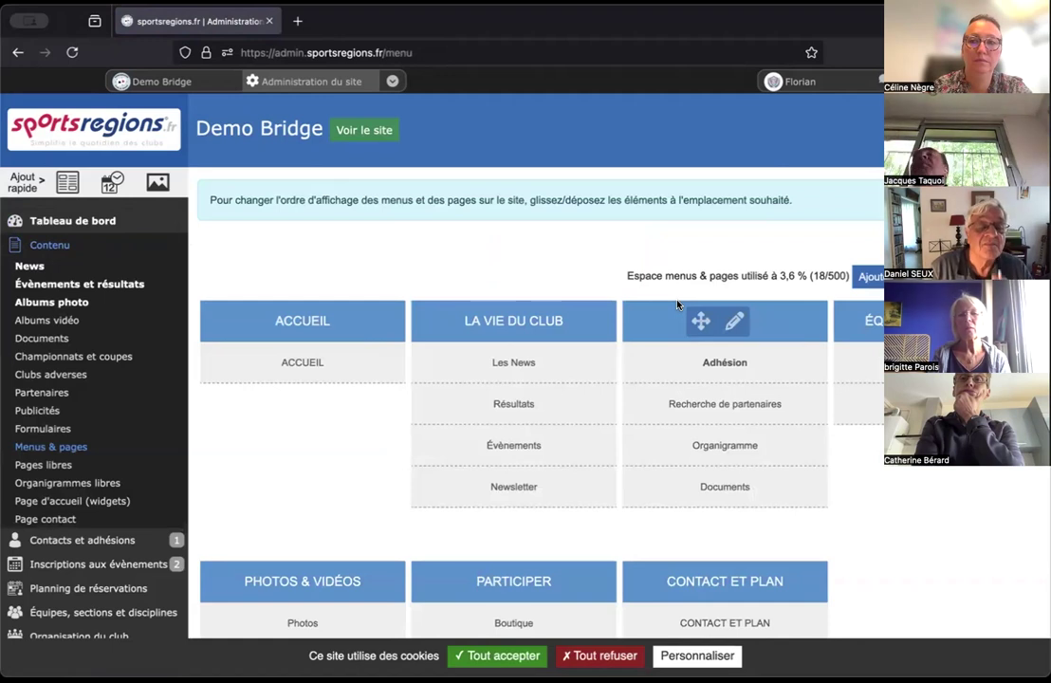
- Examine the site's menu layout and the page types offered for a new page, closing the form without adding one
mouse_move(699, 377)
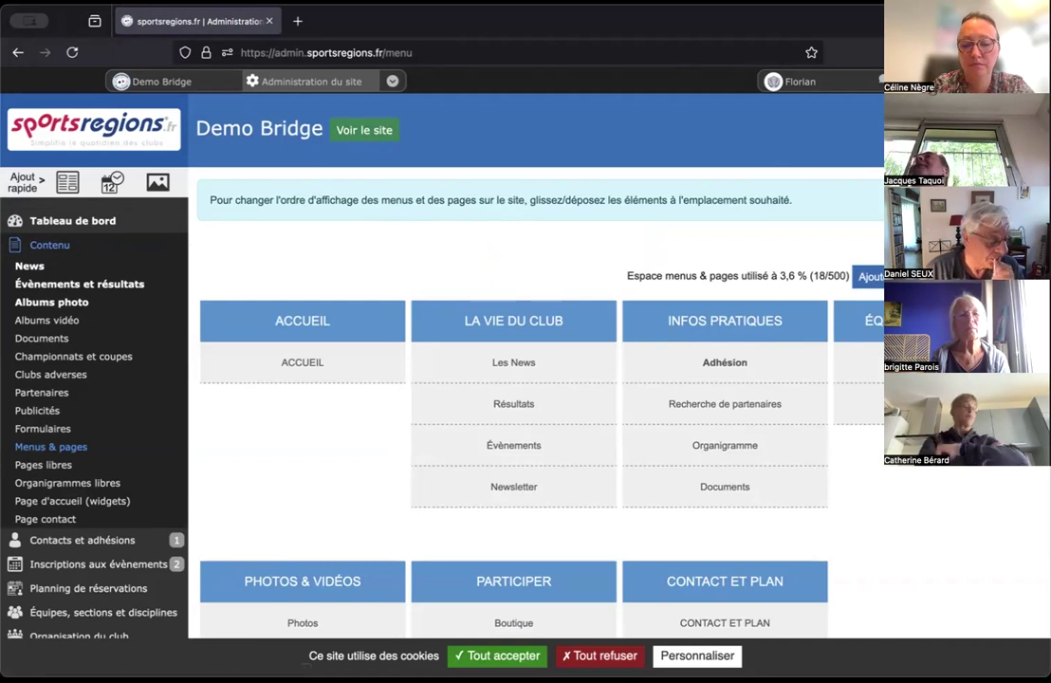
left_click(876, 54)
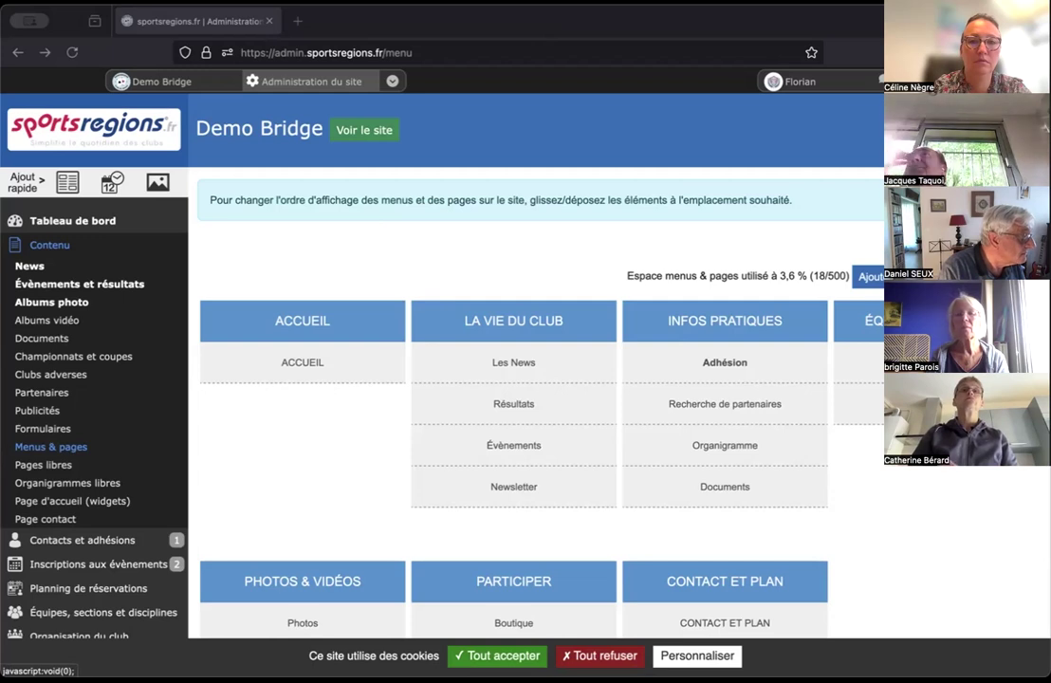
left_click(894, 276)
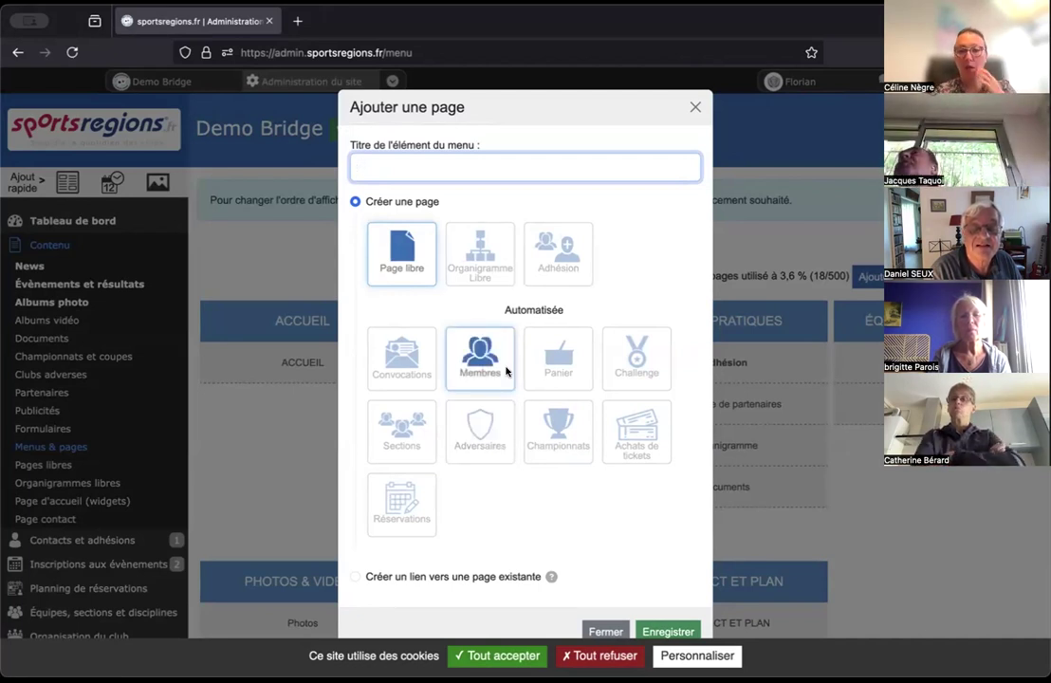
left_click(696, 107)
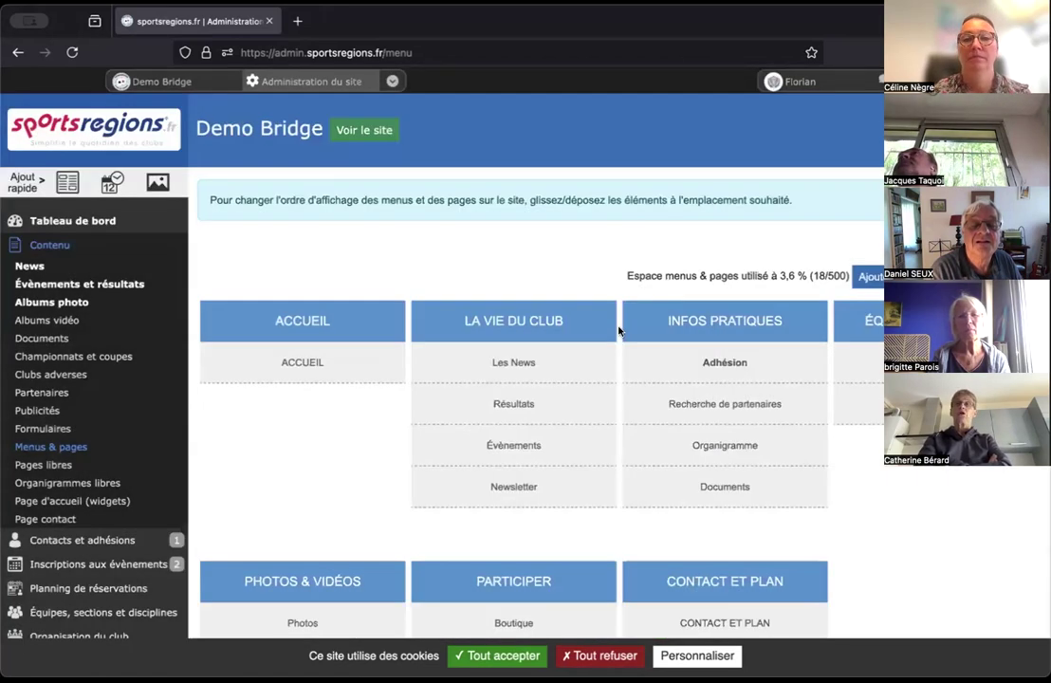
scroll(621, 441, "down", 2)
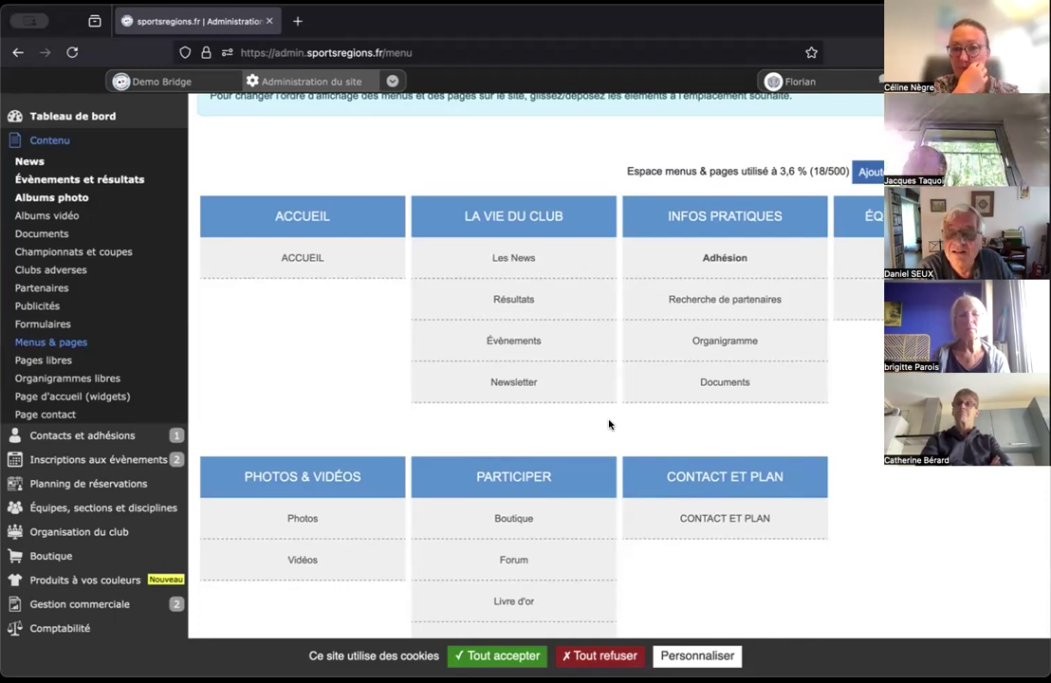
scroll(609, 424, "up", 2)
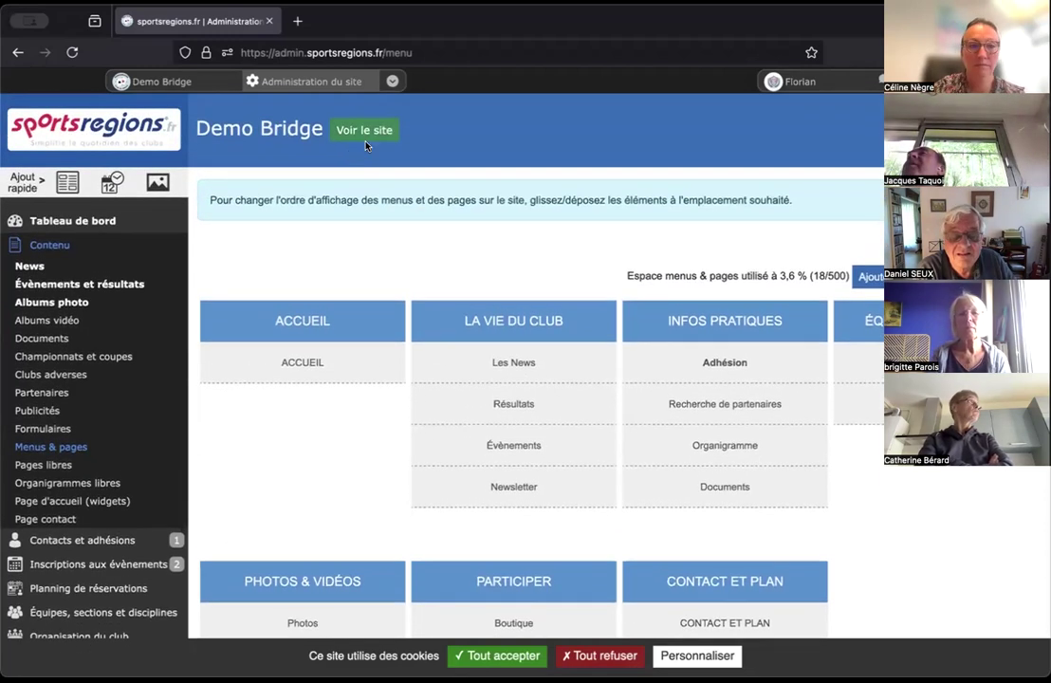
- Move the LA VIE DU CLUB menu after INFOS PRATIQUES and check the new order on the refreshed public site
left_click(372, 132)
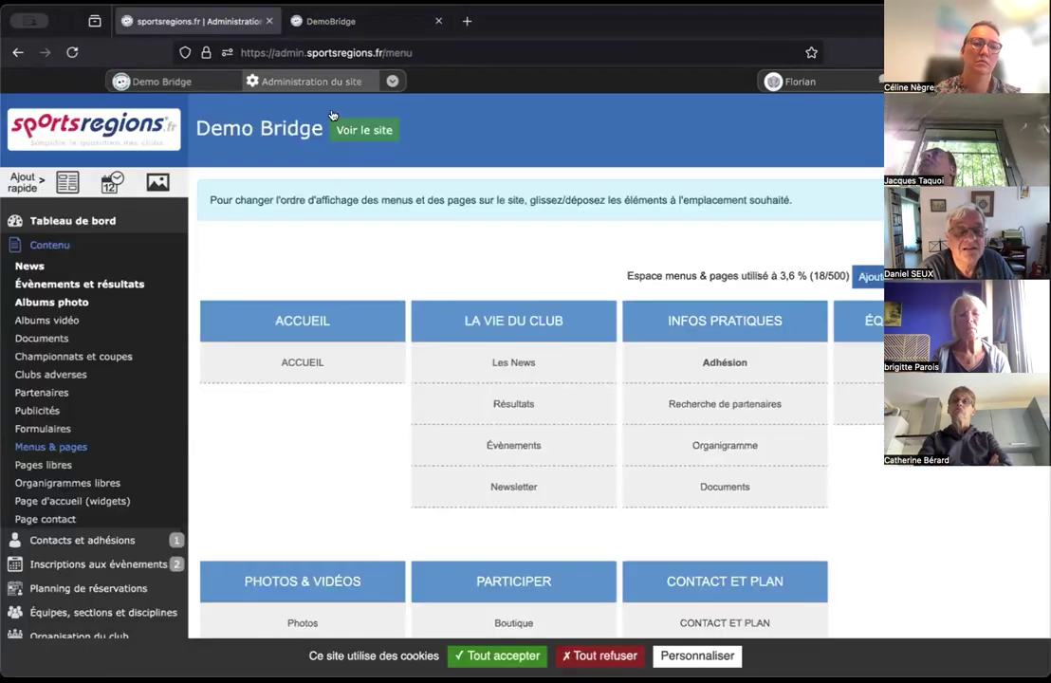
left_click(256, 20)
left_click_drag(489, 321, 483, 358)
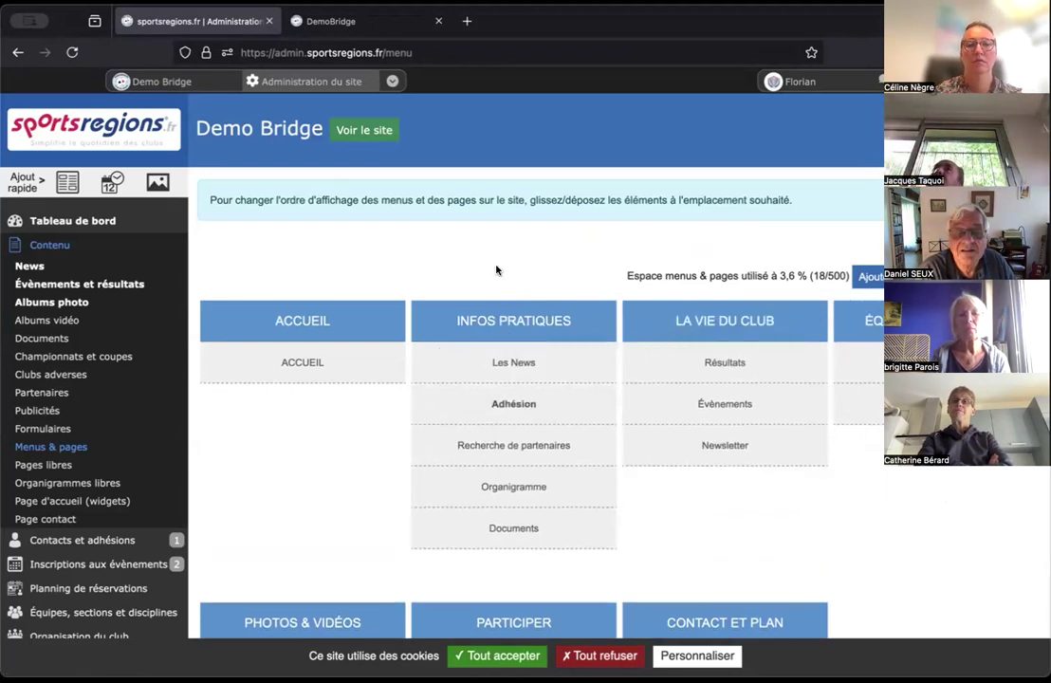
left_click(338, 22)
left_click(72, 52)
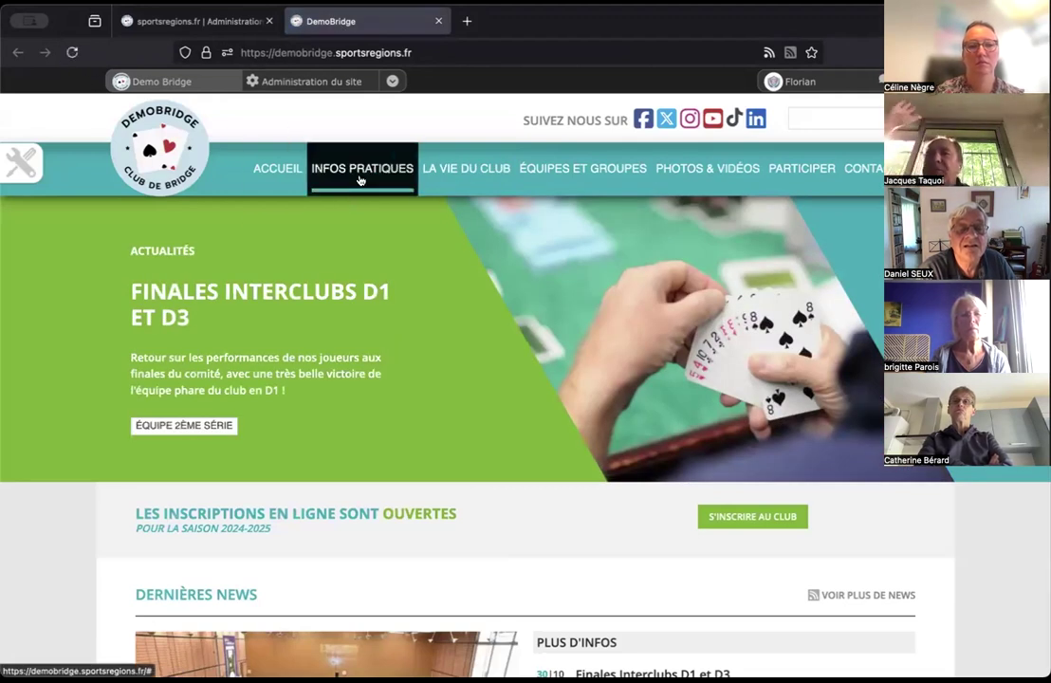
mouse_move(359, 180)
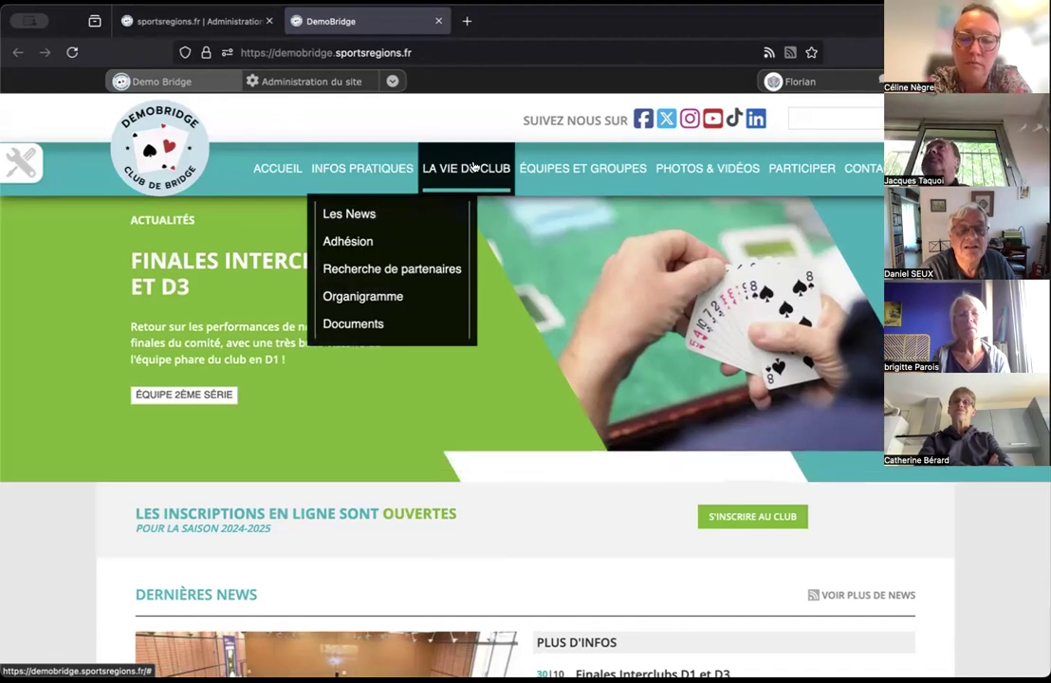
- Put LA VIE DU CLUB back before INFOS PRATIQUES, including its Les News page, and refresh the public site
left_click(207, 21)
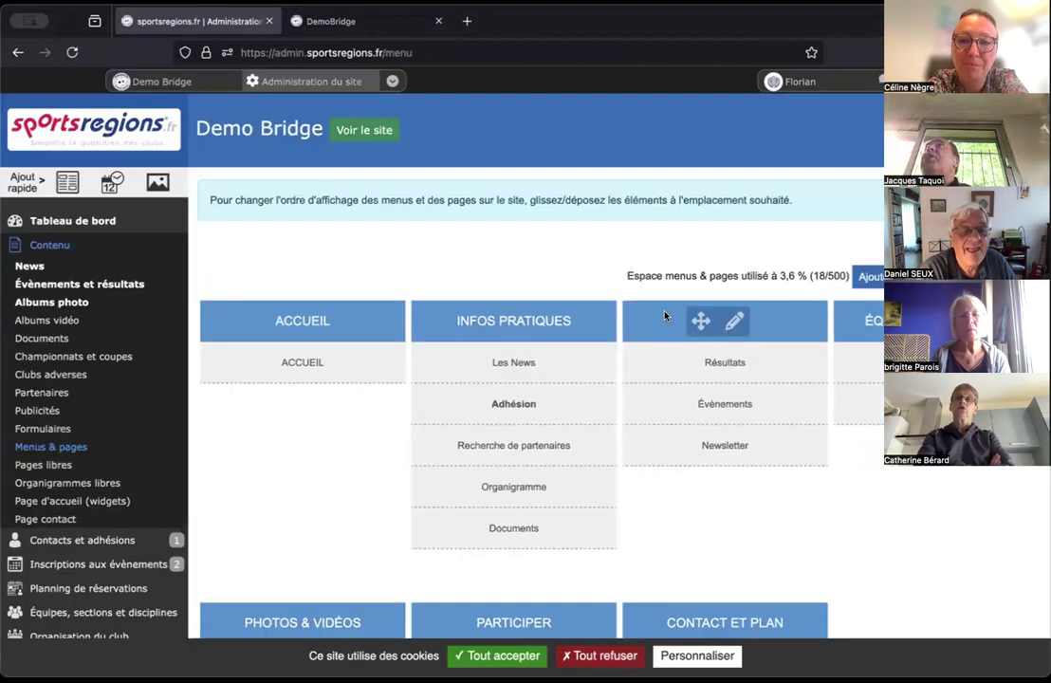
left_click_drag(693, 315, 474, 313)
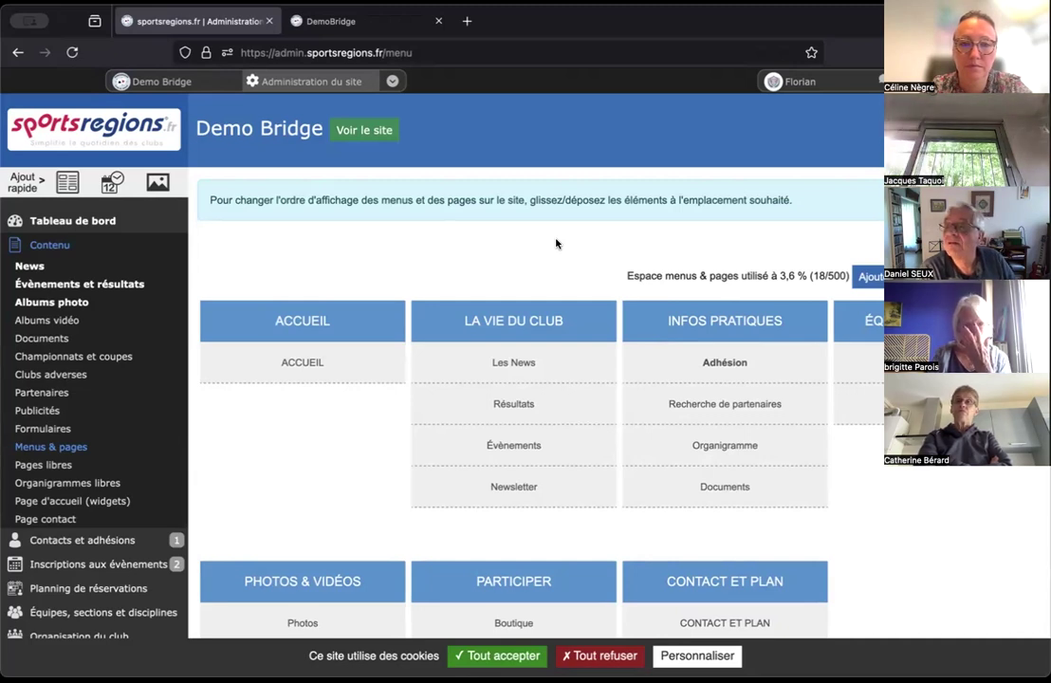
left_click(320, 21)
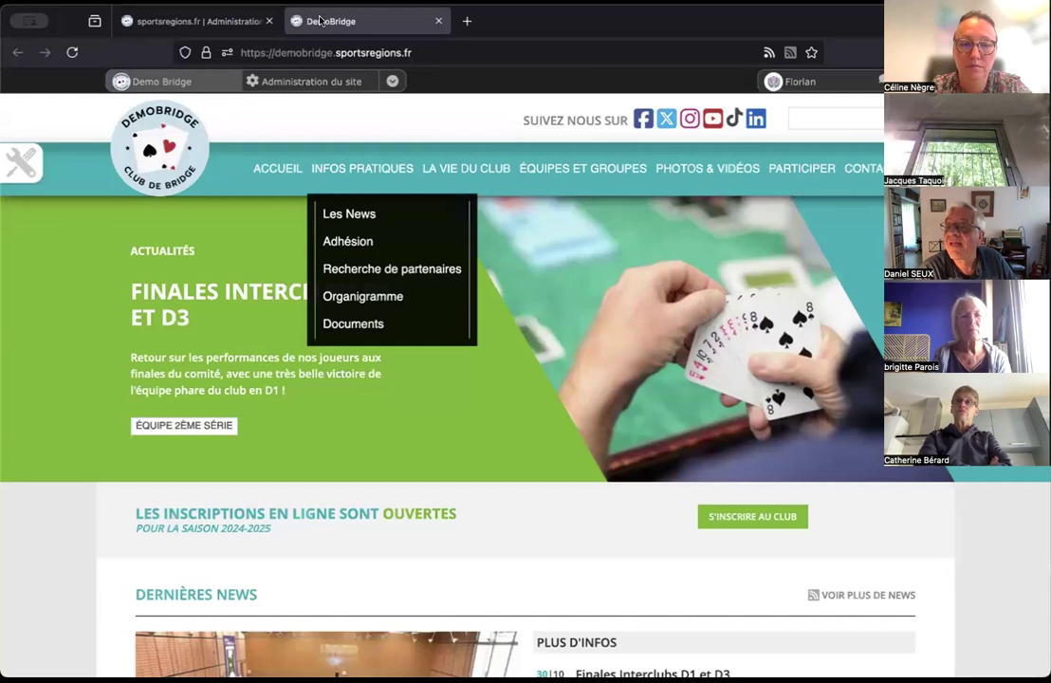
left_click(72, 52)
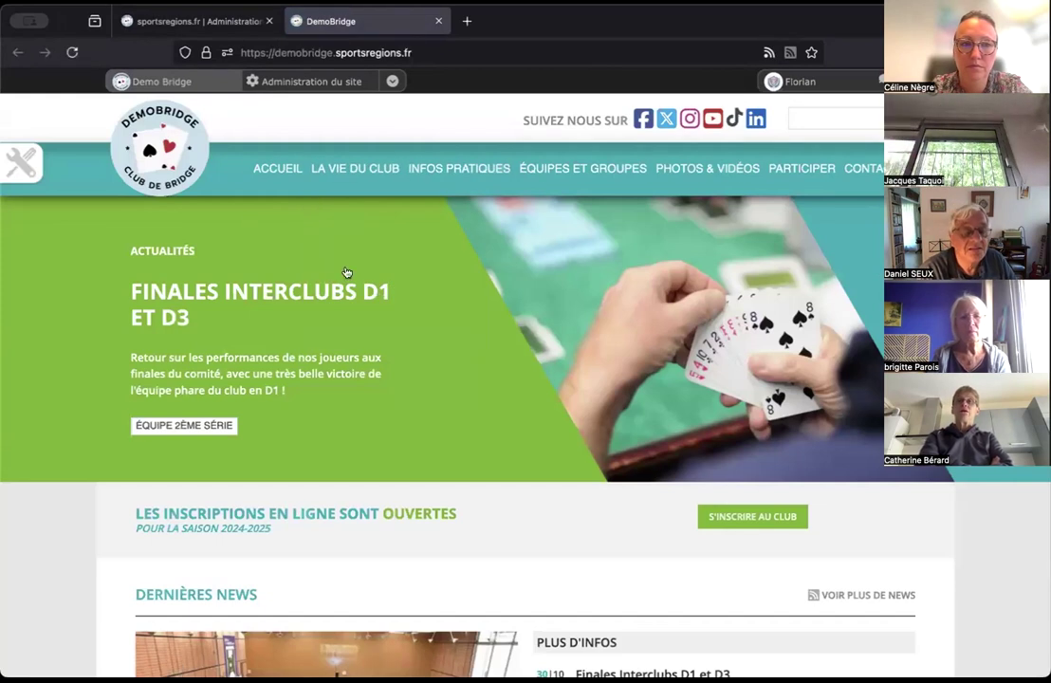
- Open the administration's news list for season 2024-2025 and look through its articles and their status
left_click(185, 26)
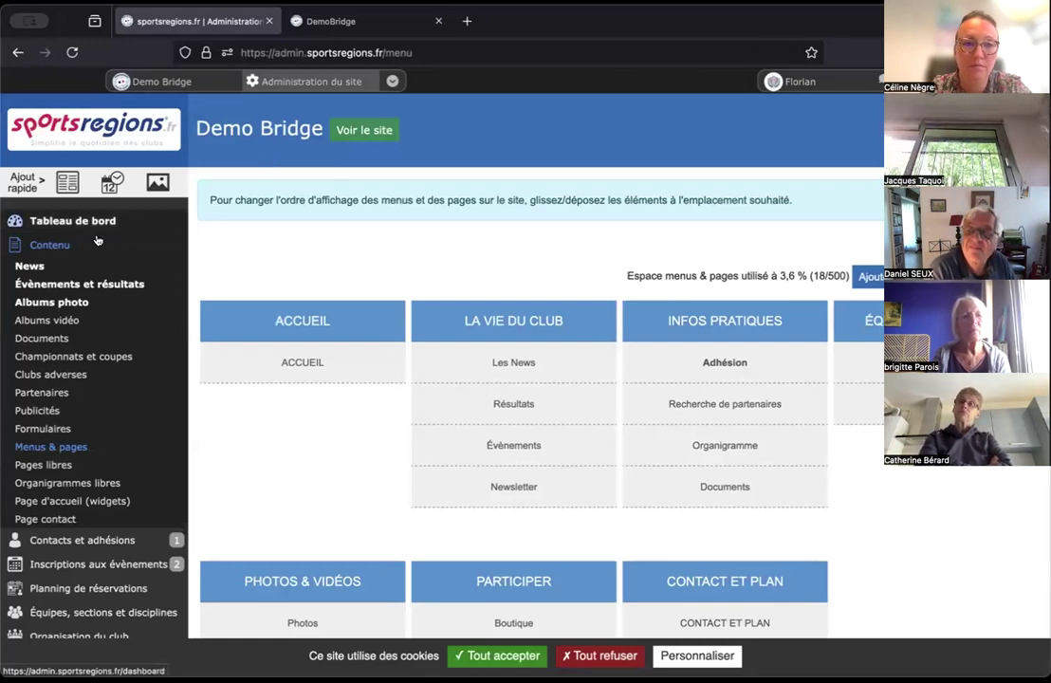
left_click(29, 266)
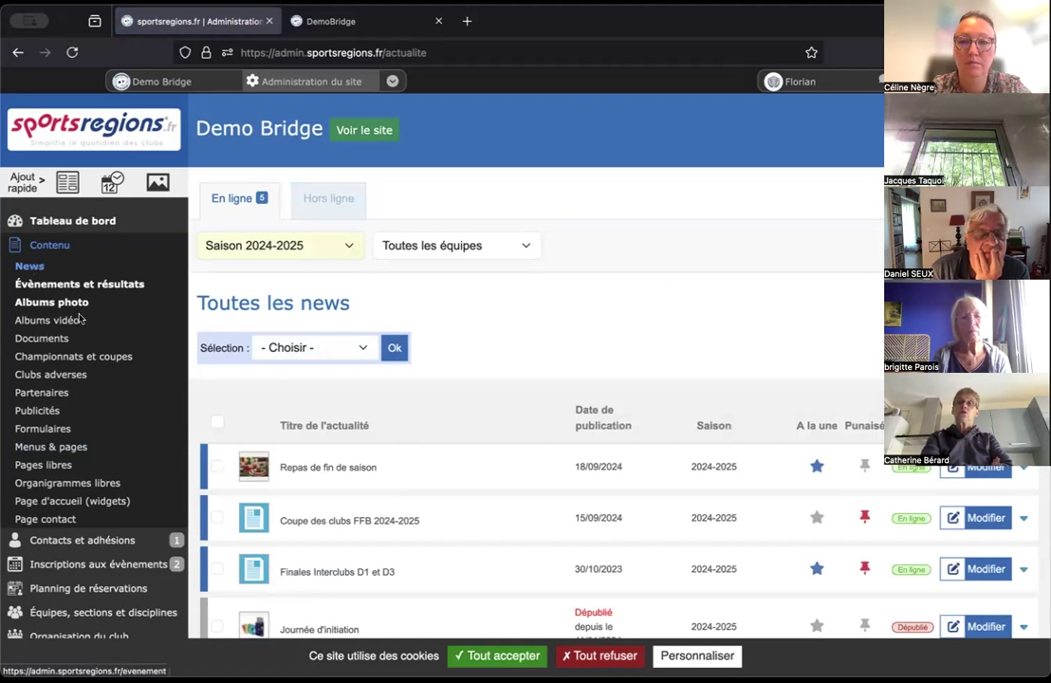
scroll(553, 352, "down", 5)
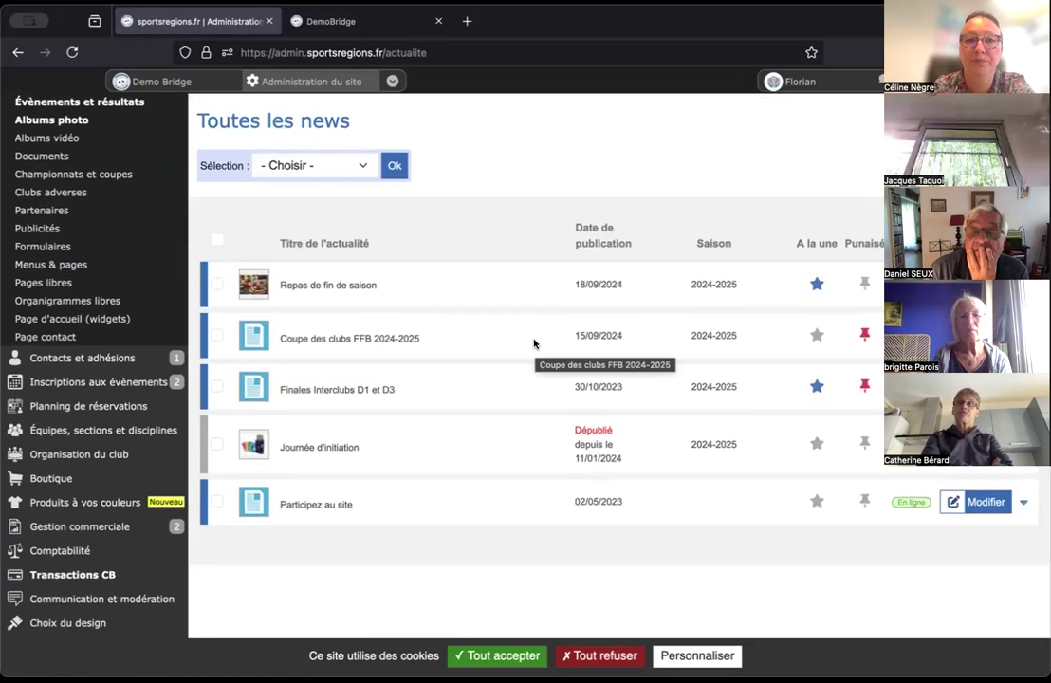
scroll(535, 342, "down", 2)
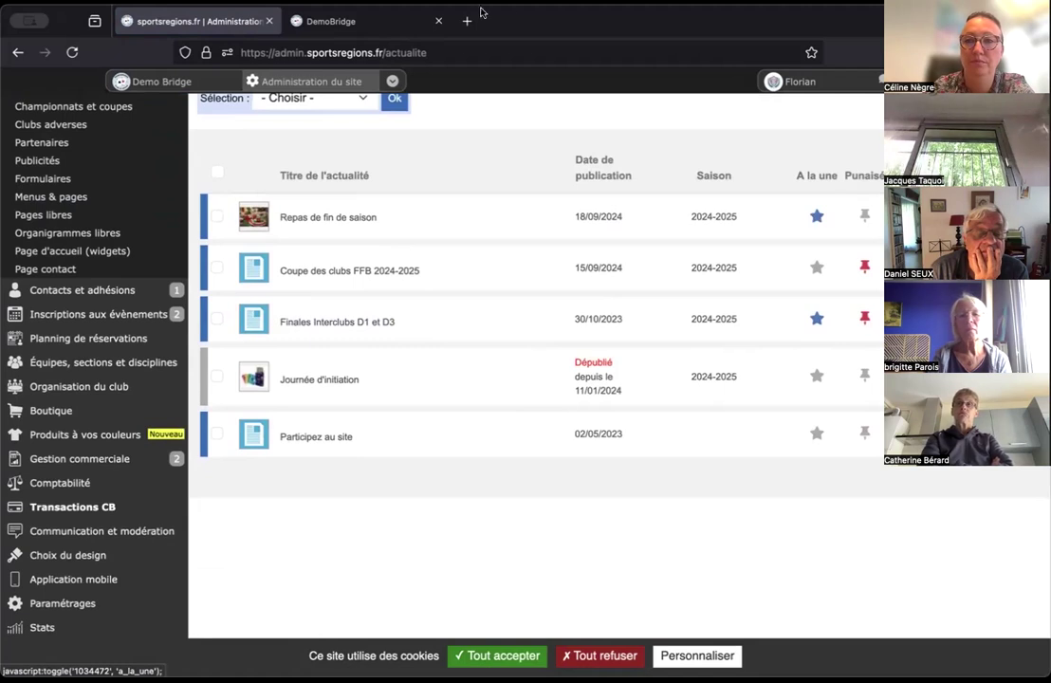
- Compare the "A la une" markings in the news list with the articles shown in the public homepage's banner
left_click(389, 17)
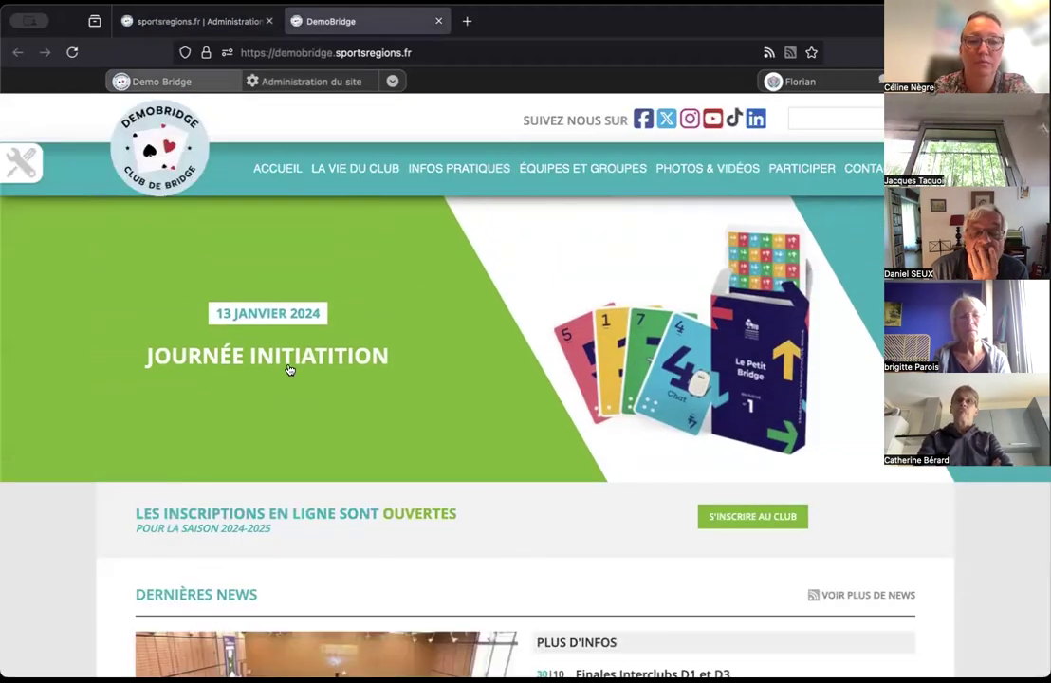
left_click(203, 27)
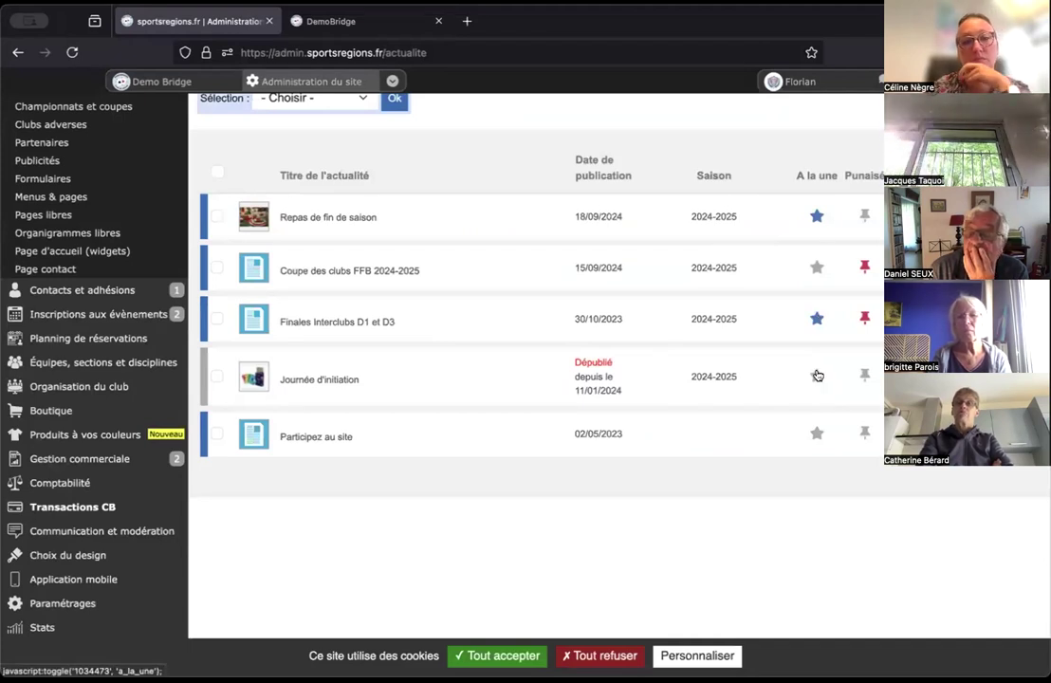
scroll(818, 377, "up", 2)
scroll(819, 376, "up", 4)
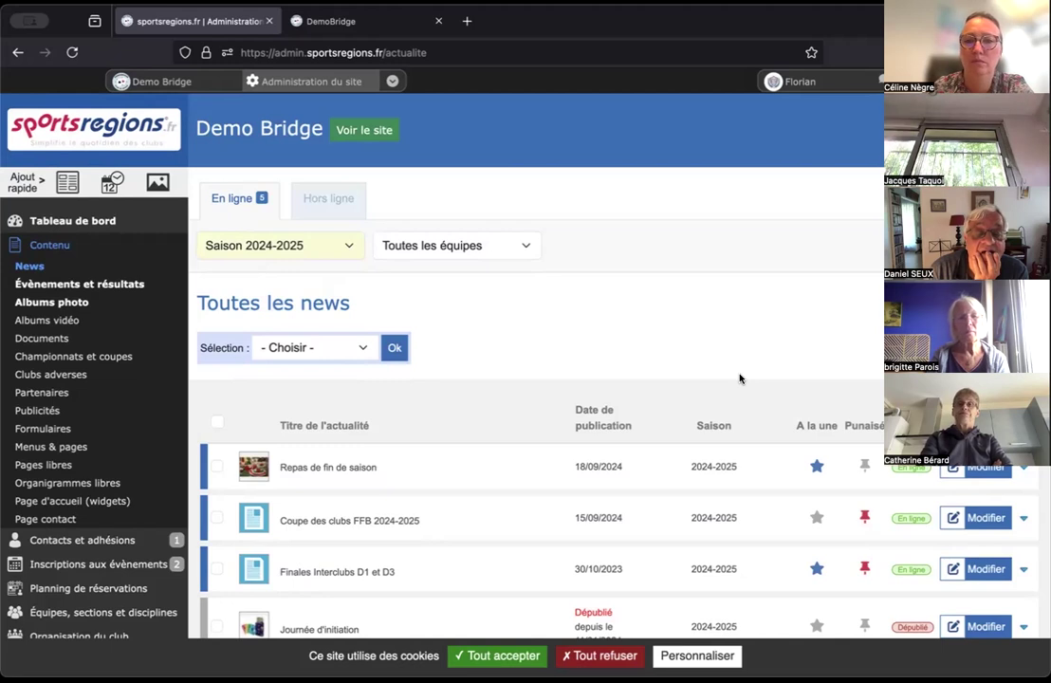
scroll(739, 378, "down", 5)
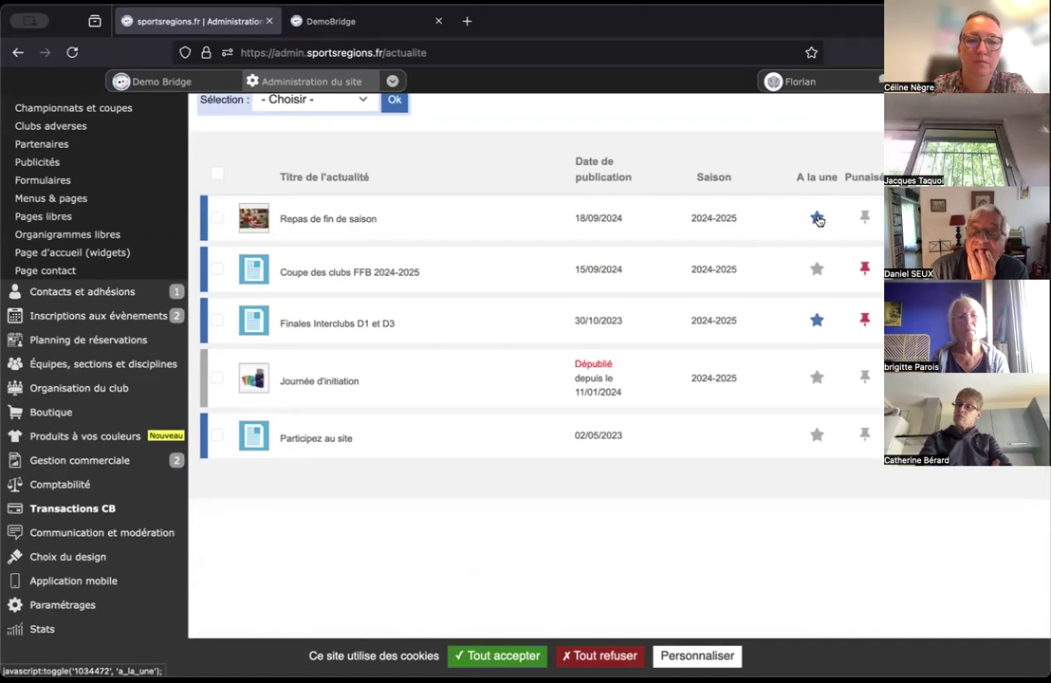
left_click(374, 21)
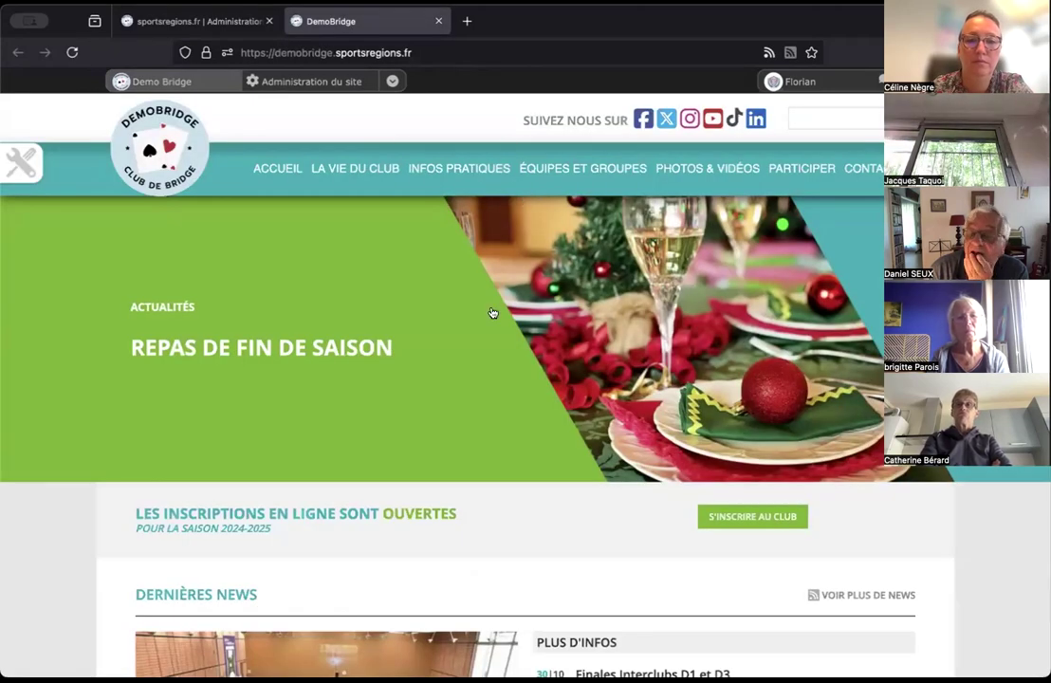
- Compare the pinned articles in the news list with the DERNIÈRES NEWS section of the public homepage
left_click(236, 33)
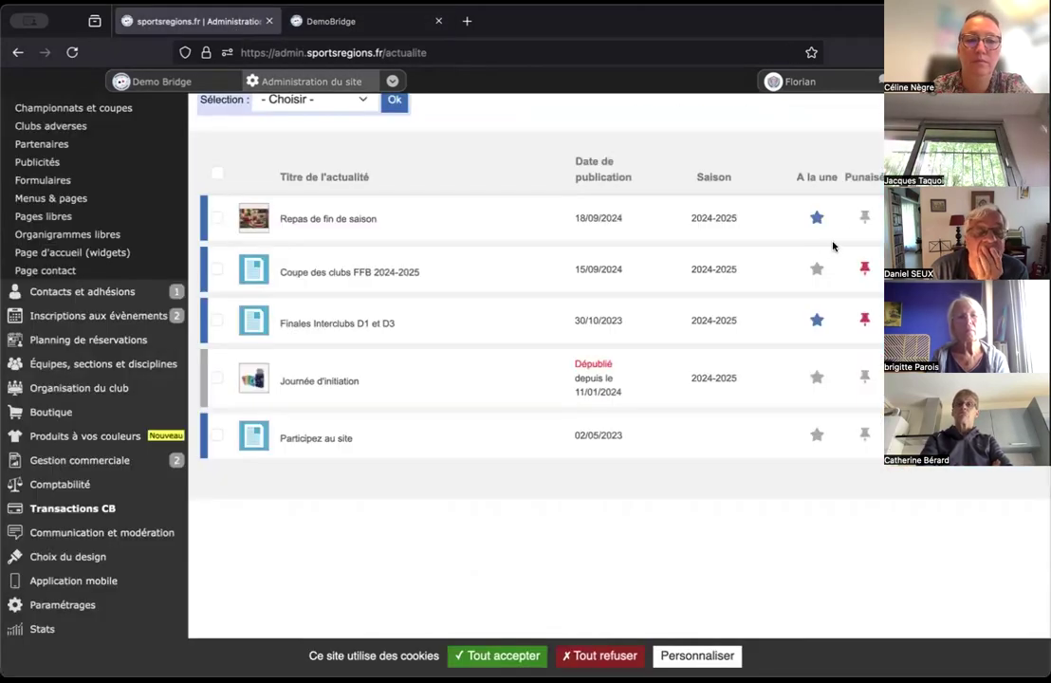
left_click_drag(861, 243, 582, 139)
left_click(516, 148)
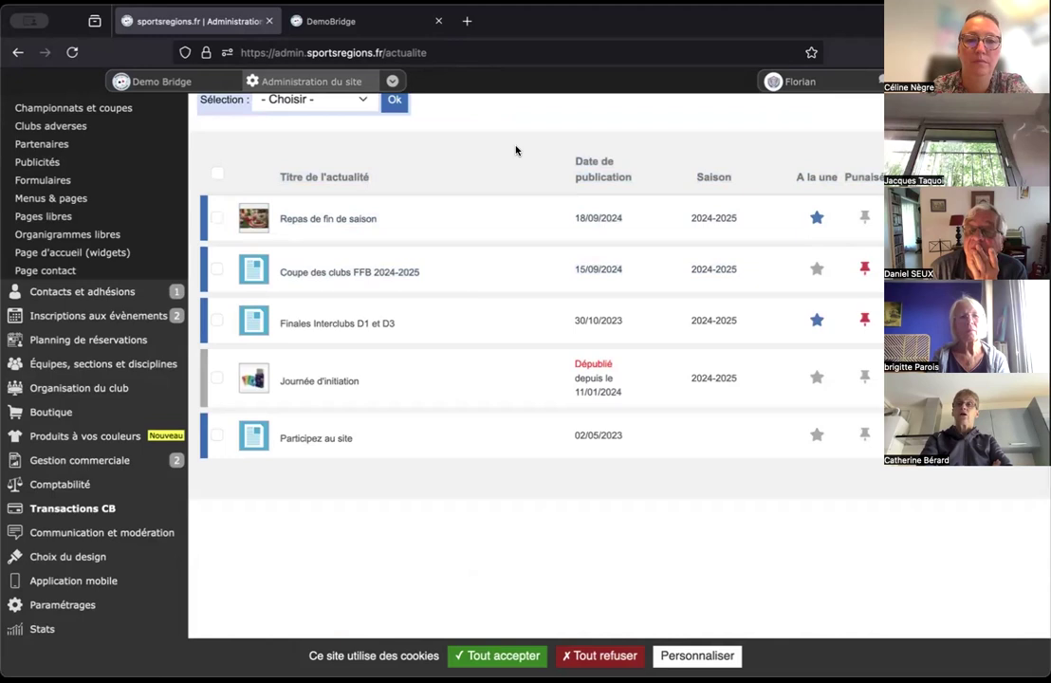
left_click(336, 21)
scroll(365, 349, "down", 5)
scroll(365, 349, "down", 2)
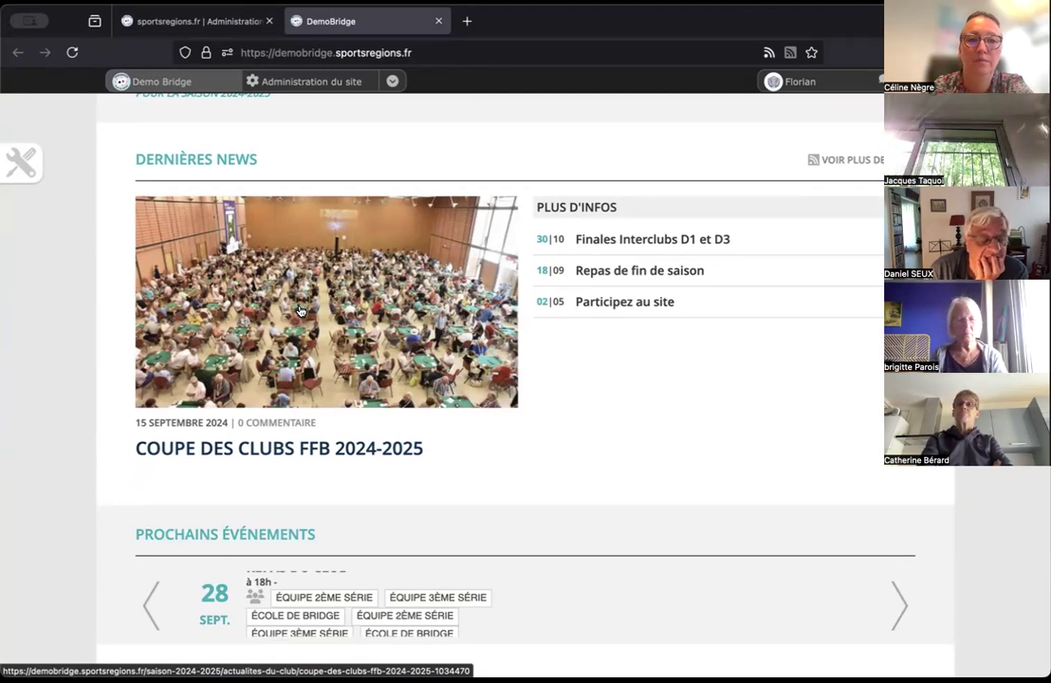
- Open the news article "Repas de fin de saison" from the administration's news list and enter "Texte" as its main text
left_click(186, 19)
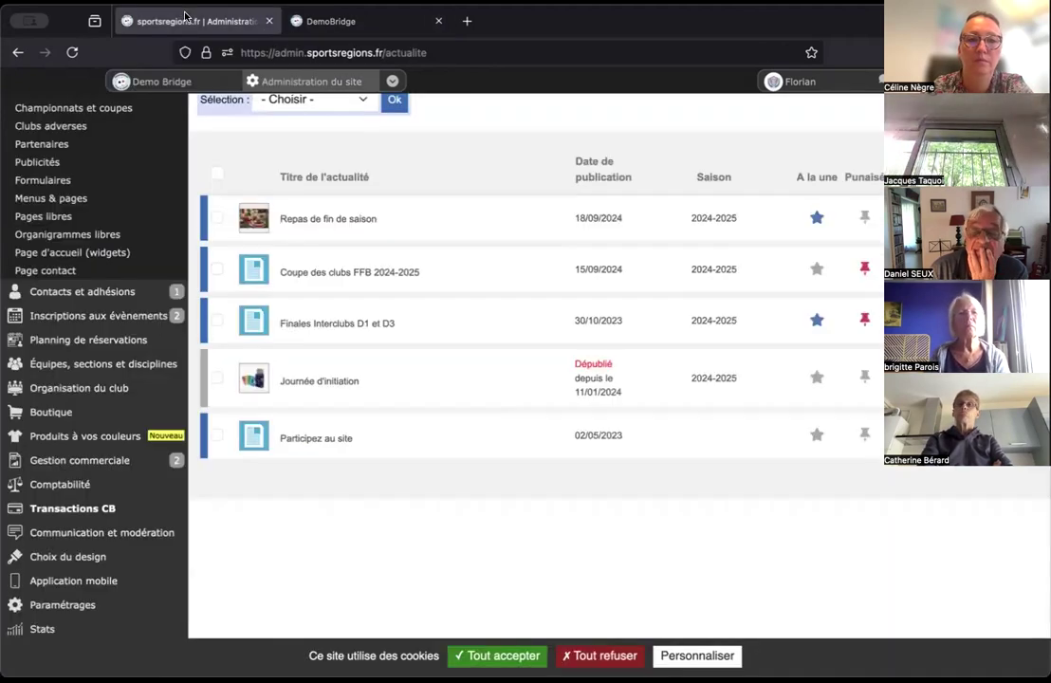
scroll(562, 146, "up", 1)
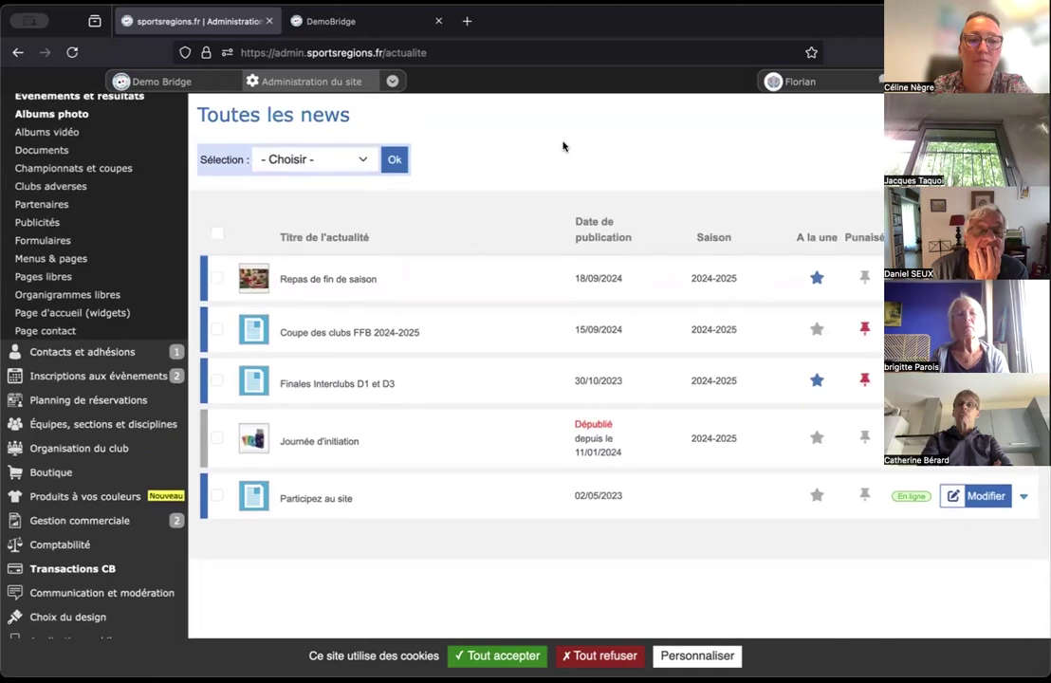
left_click(328, 279)
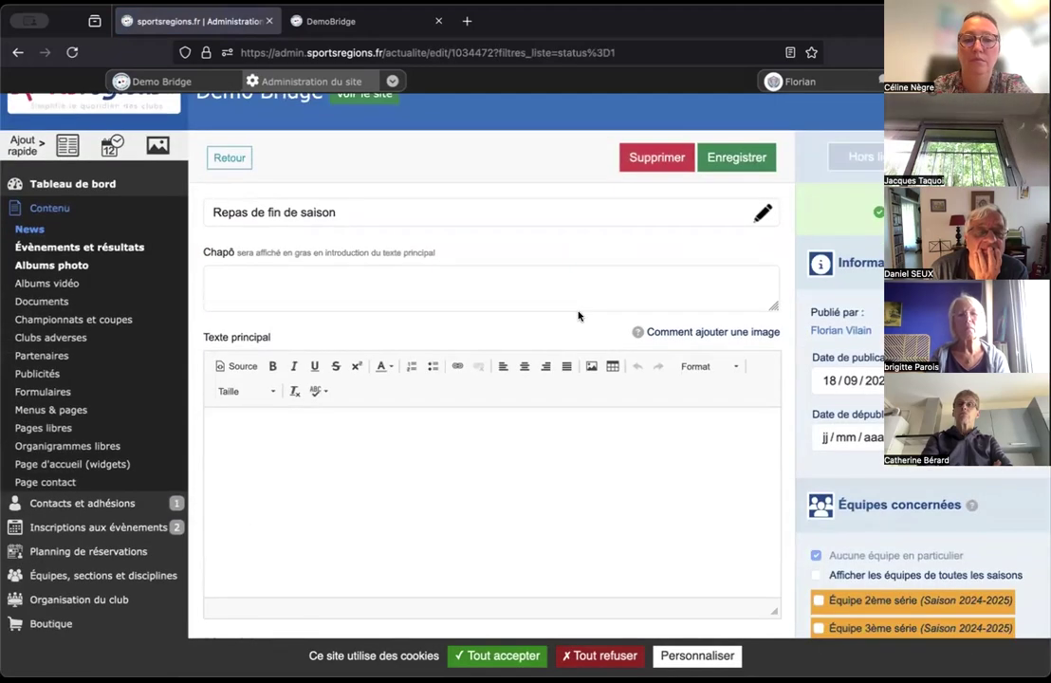
scroll(579, 316, "down", 3)
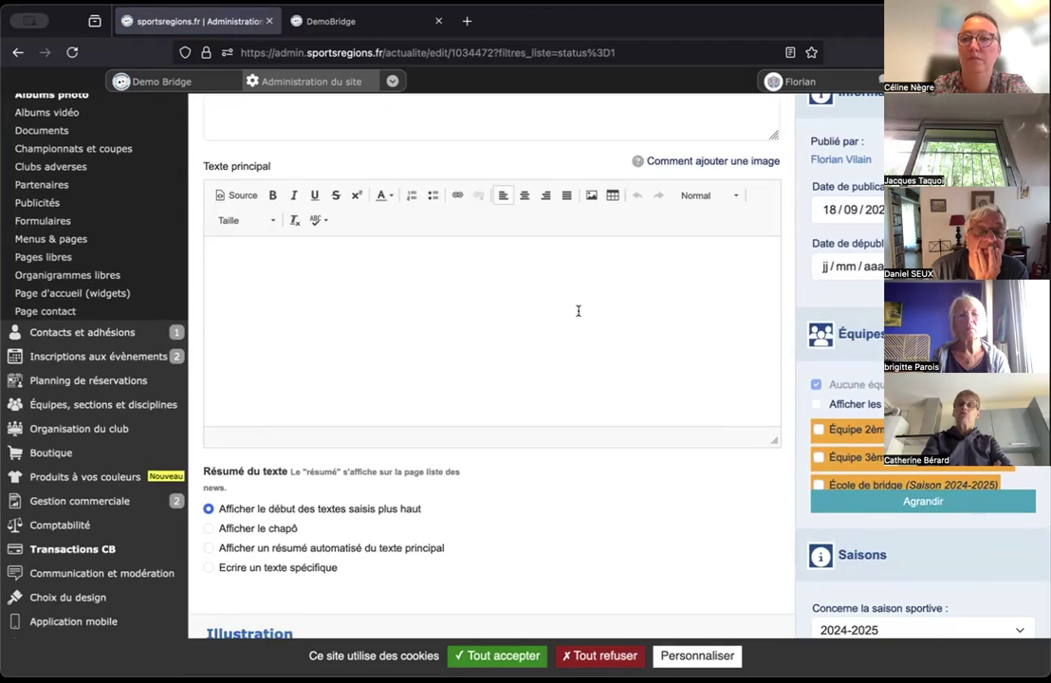
type("Texte")
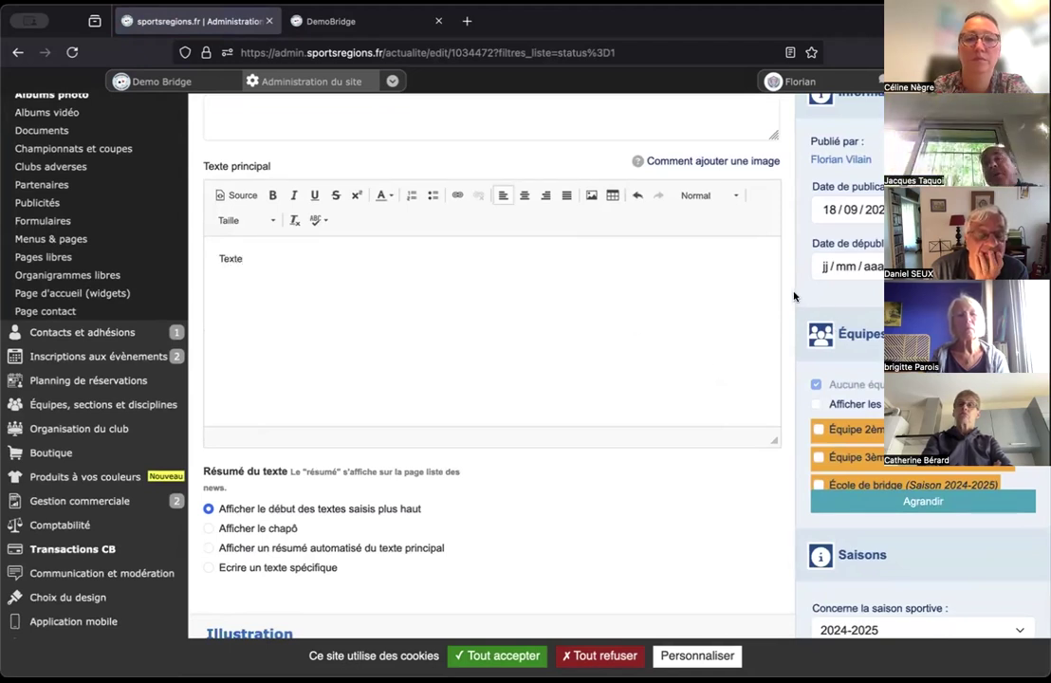
- Look through the article's illustration, associated content, teams, season and display options
scroll(794, 297, "down", 5)
scroll(615, 263, "down", 3)
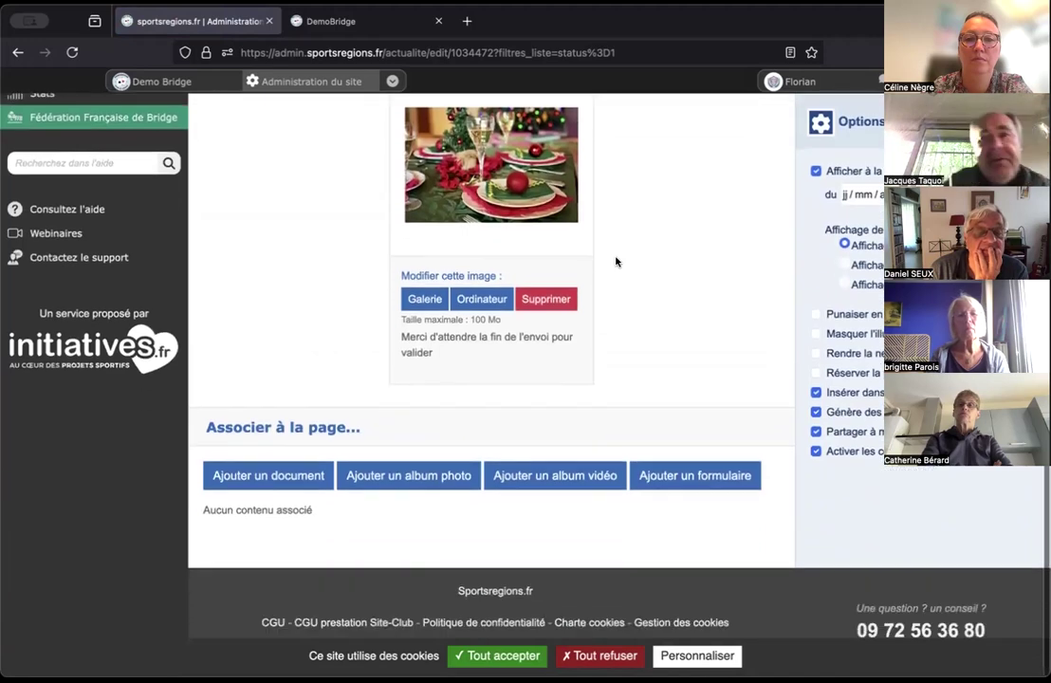
scroll(465, 497, "up", 5)
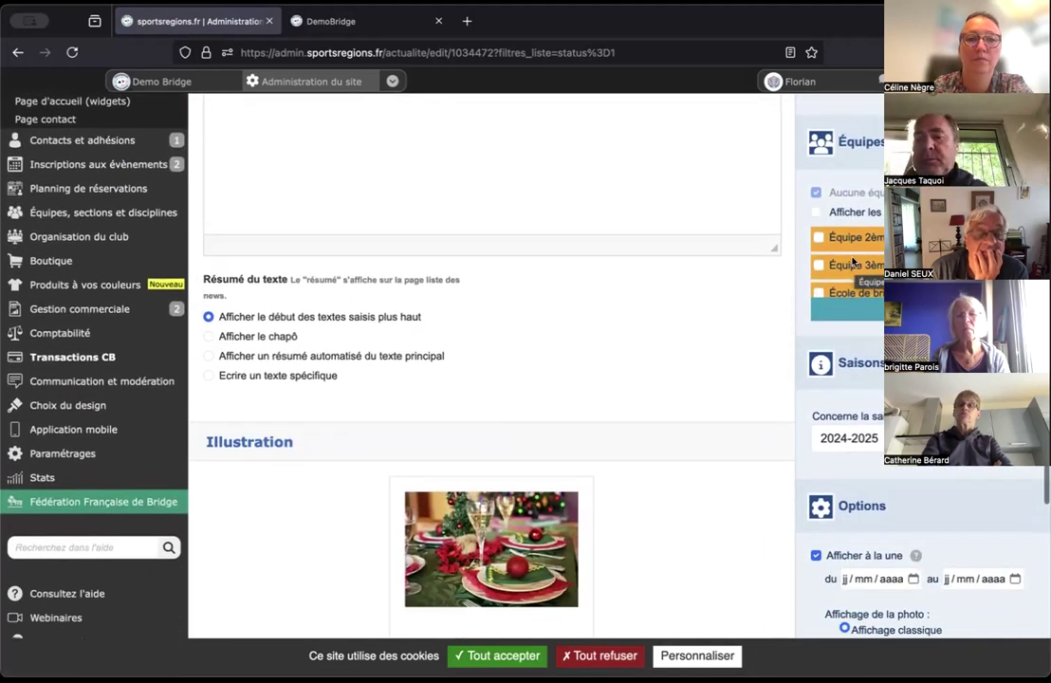
scroll(851, 262, "up", 5)
scroll(851, 262, "up", 1)
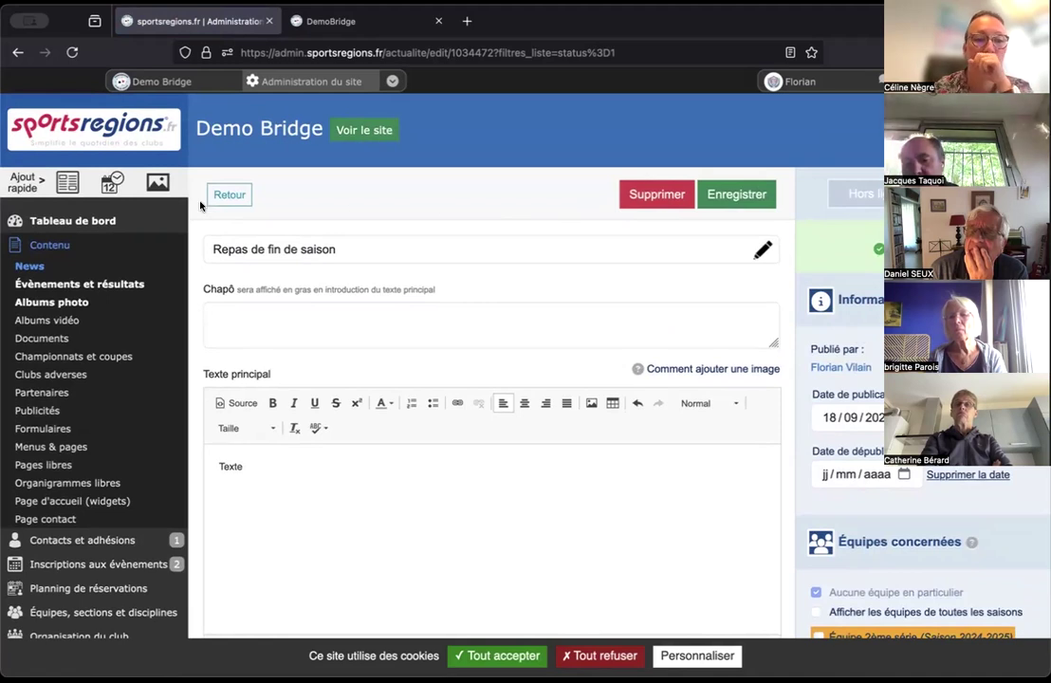
- Open the administration's events and results for September 2024 and look through the calendar and the listed events
left_click(114, 285)
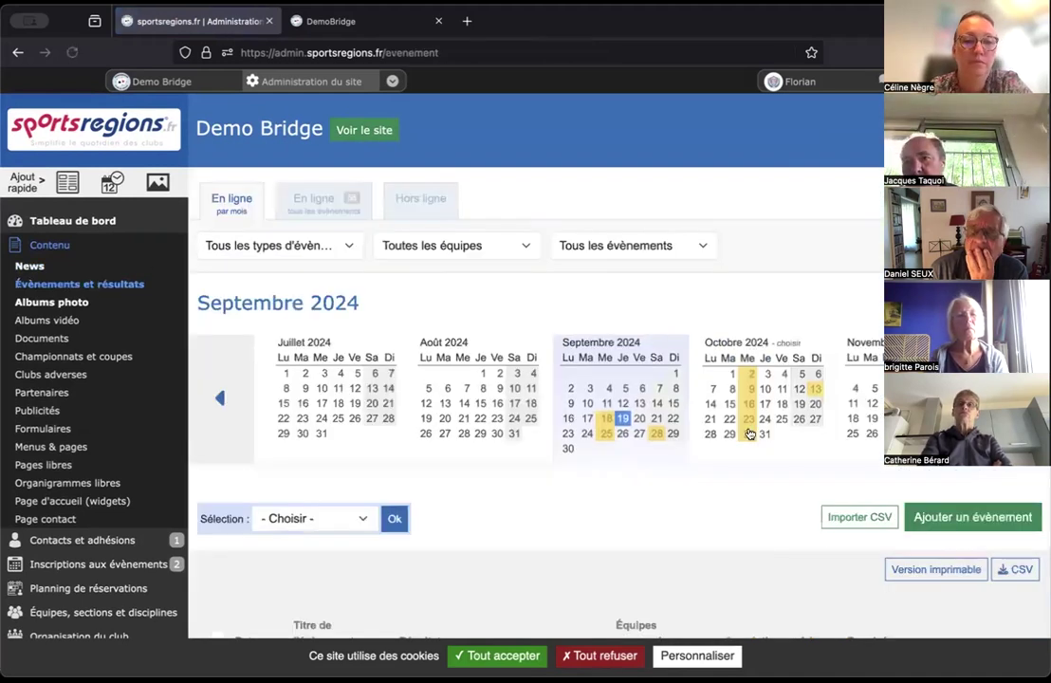
scroll(750, 432, "down", 1)
scroll(749, 431, "down", 8)
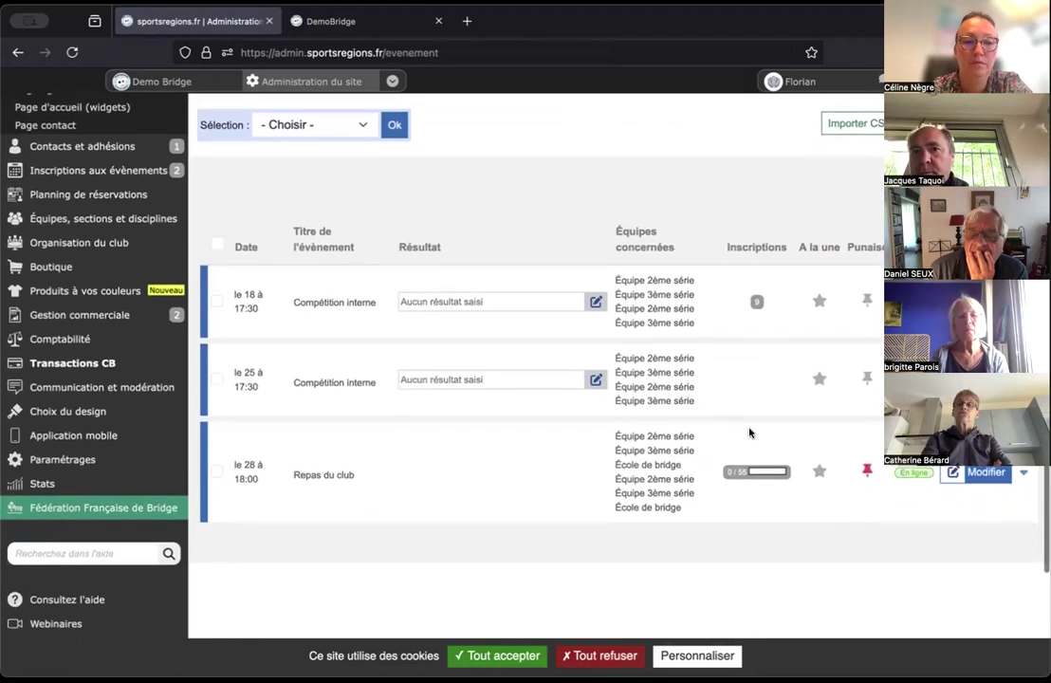
scroll(749, 432, "down", 3)
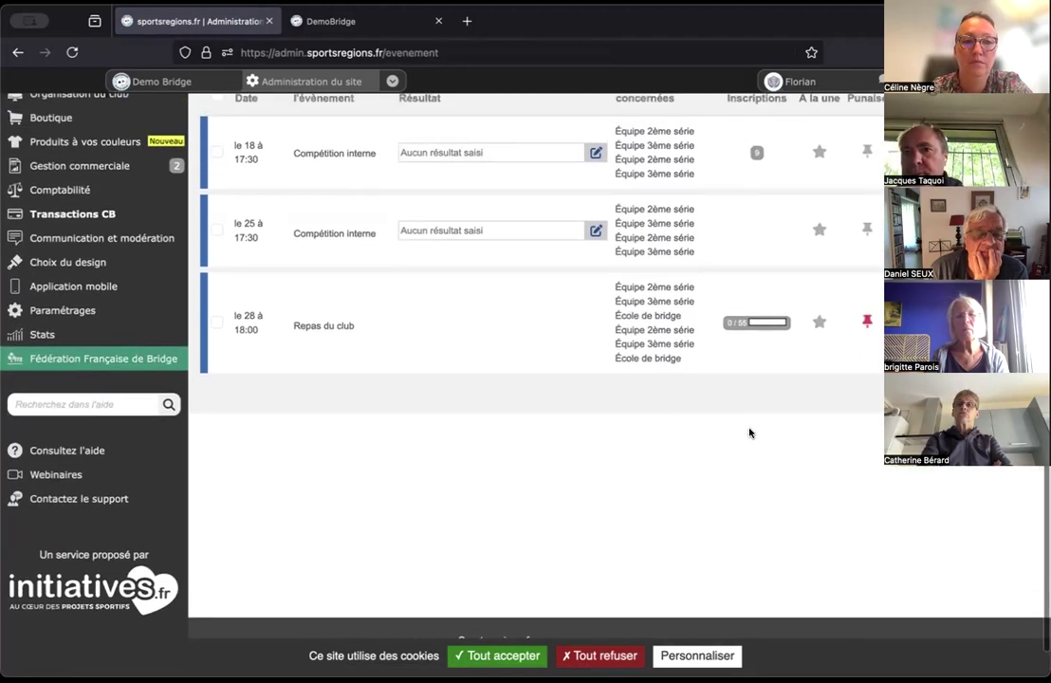
scroll(749, 433, "up", 1)
scroll(750, 432, "down", 2)
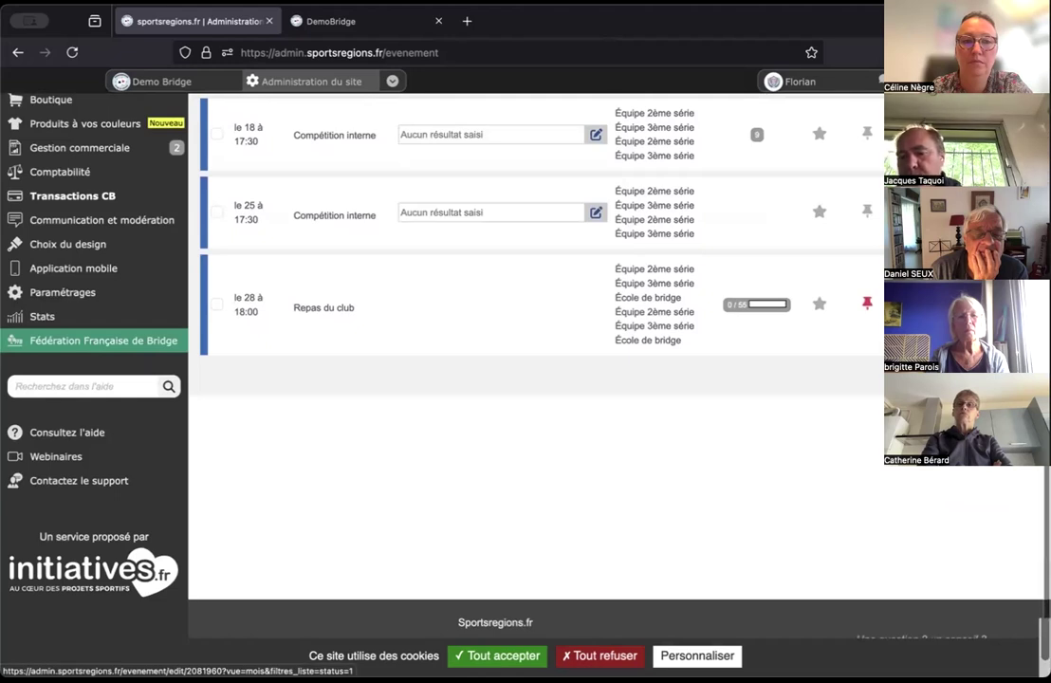
- Open the participants list of the 25 September Compétition interne event and add the members to it in bulk
left_click(321, 215)
scroll(480, 334, "down", 2)
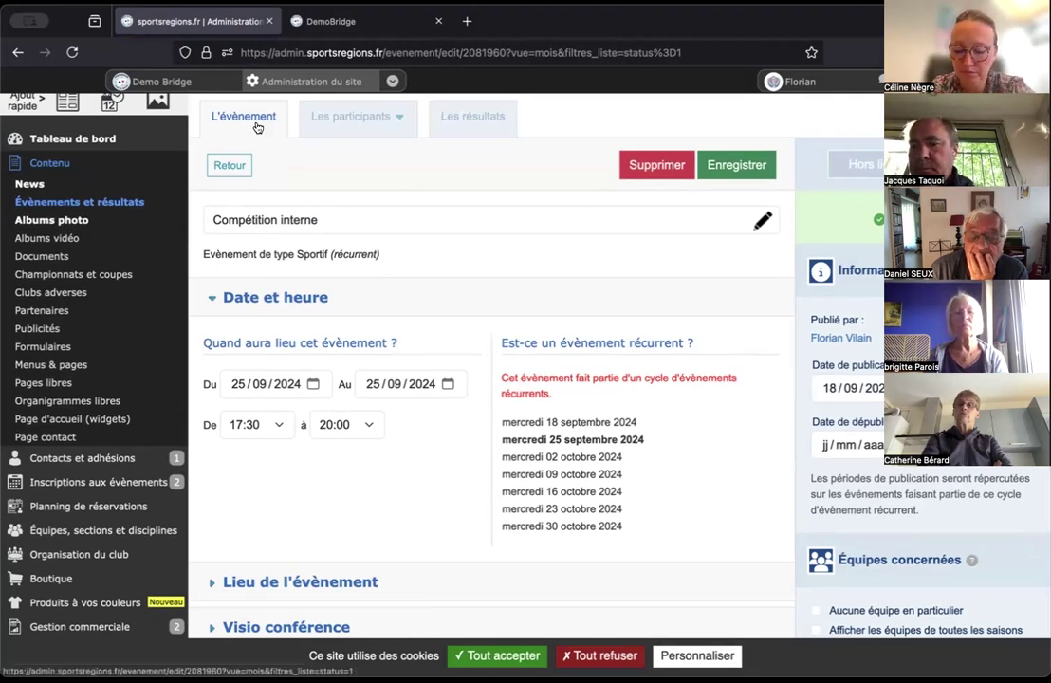
mouse_move(365, 118)
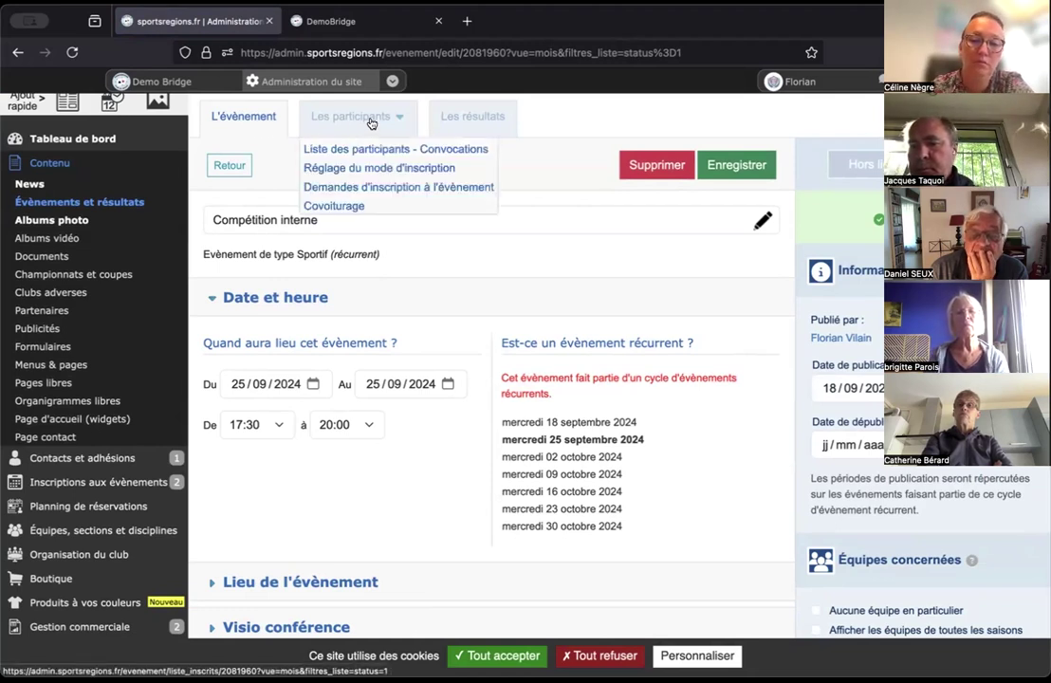
left_click(387, 150)
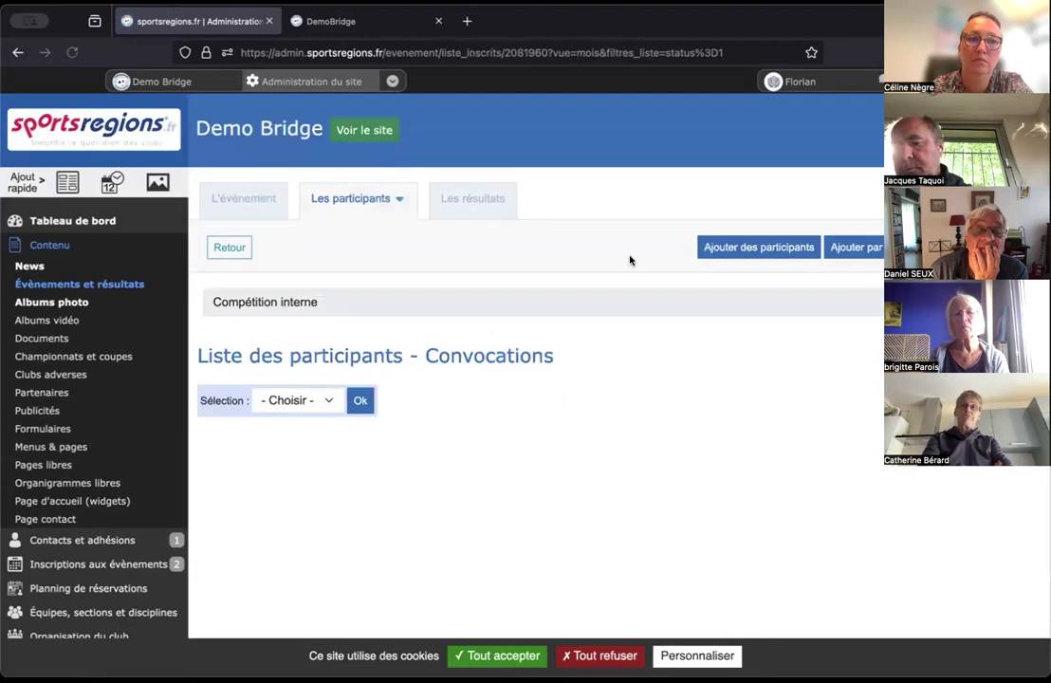
left_click(876, 256)
left_click(627, 408)
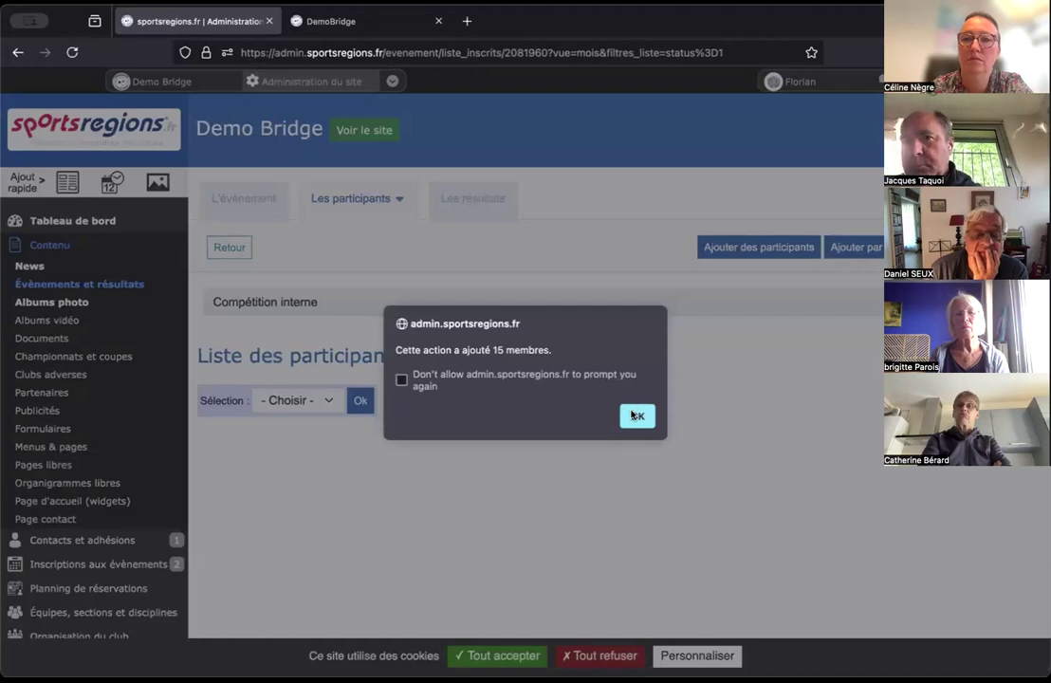
left_click(634, 415)
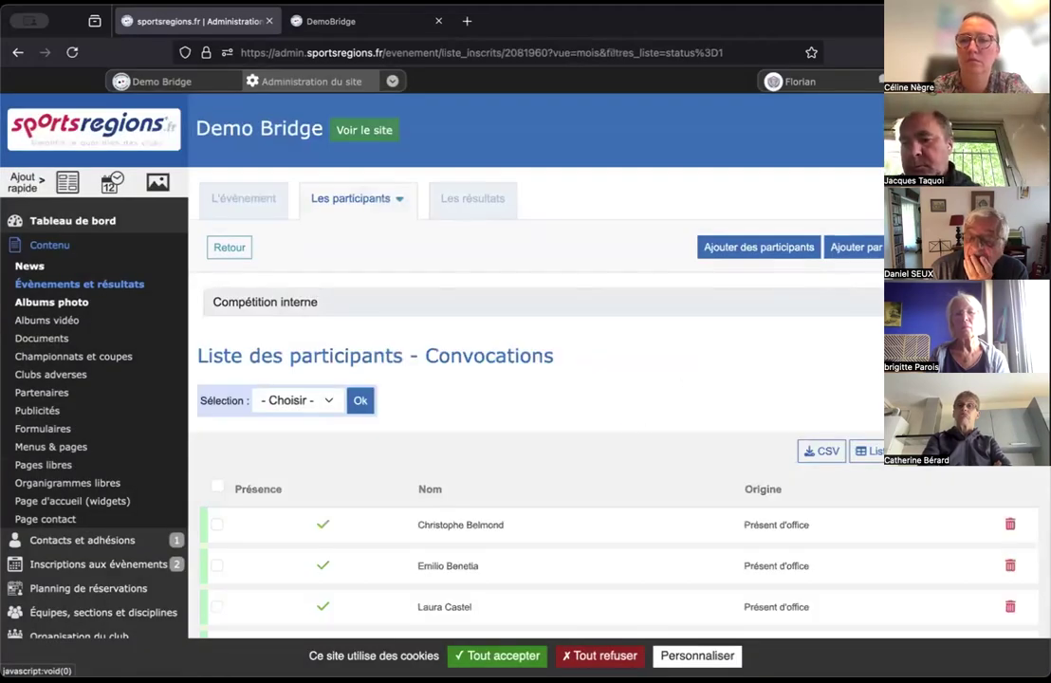
- Review the recipients, convocation and invitation options of the participants' message form, close it unsent, and look through the participants list
left_click(986, 246)
scroll(671, 232, "down", 3)
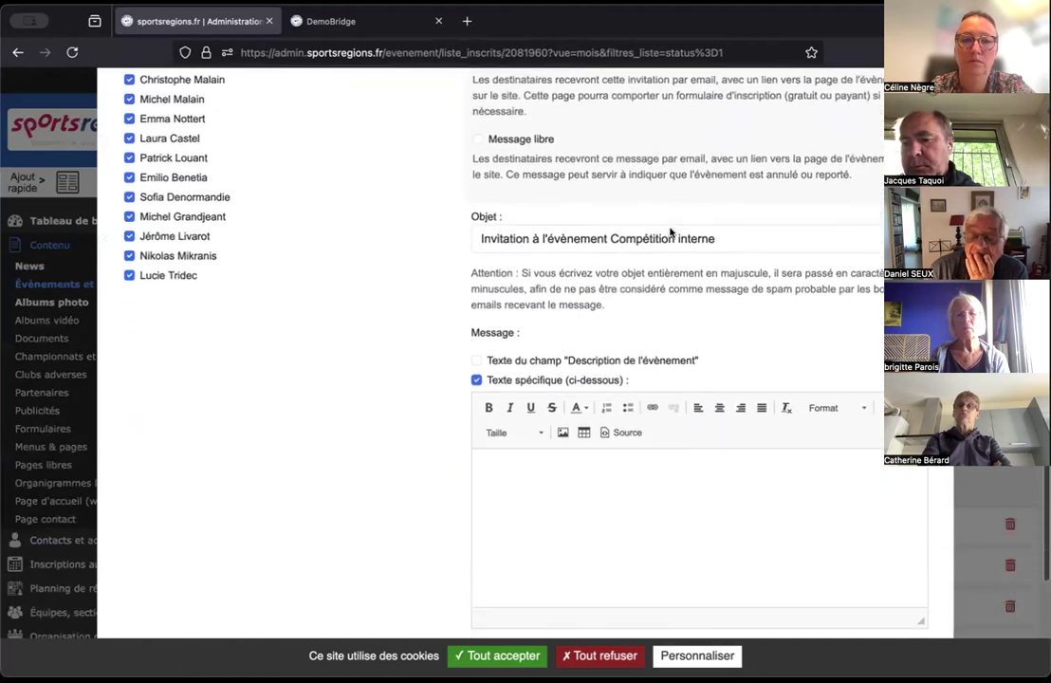
scroll(671, 232, "down", 3)
scroll(596, 366, "up", 1)
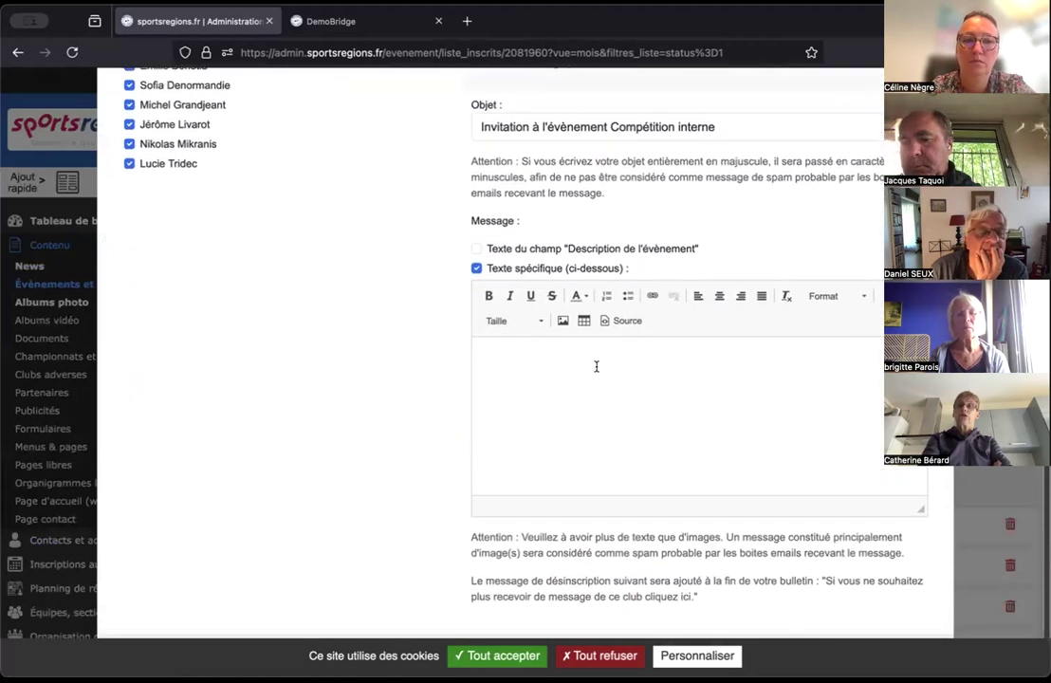
scroll(597, 367, "up", 4)
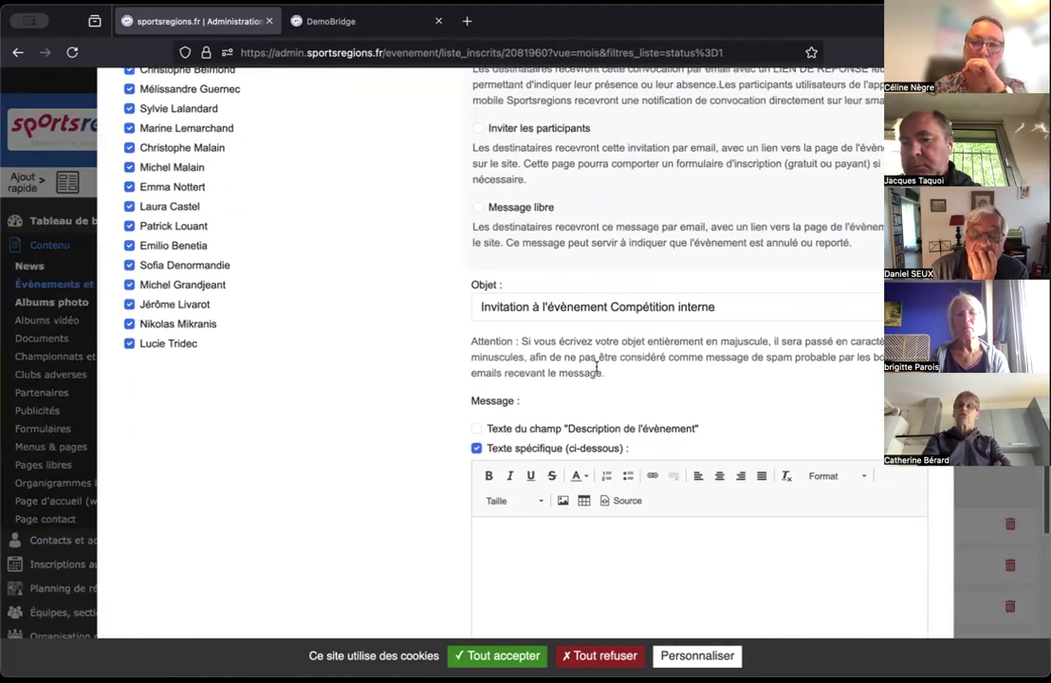
scroll(597, 366, "up", 3)
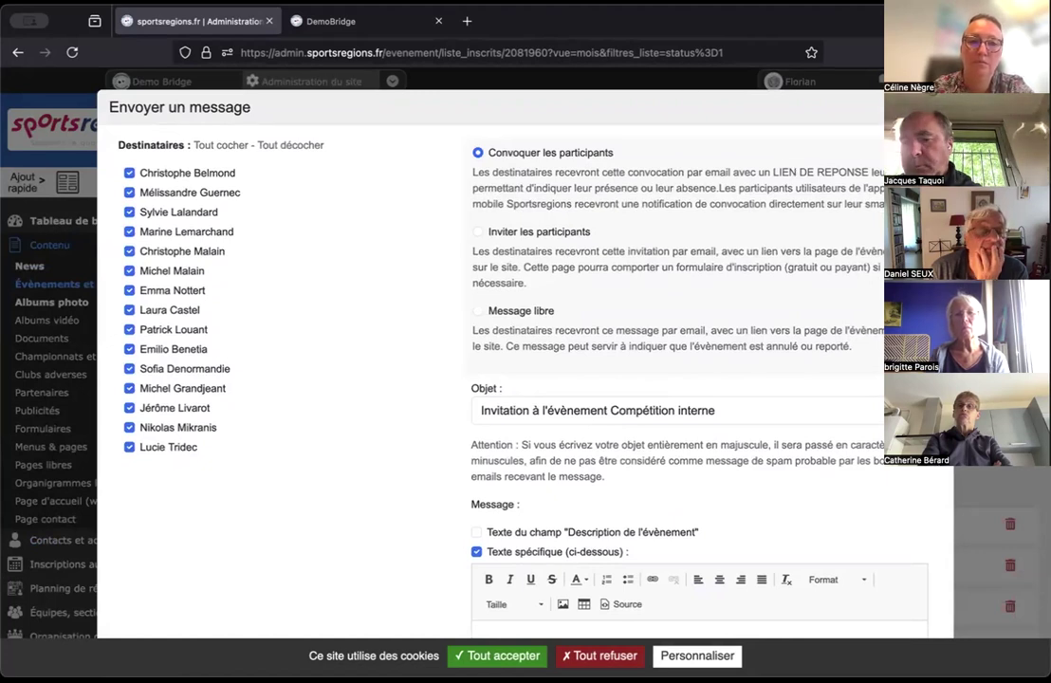
key("Escape")
scroll(528, 505, "down", 2)
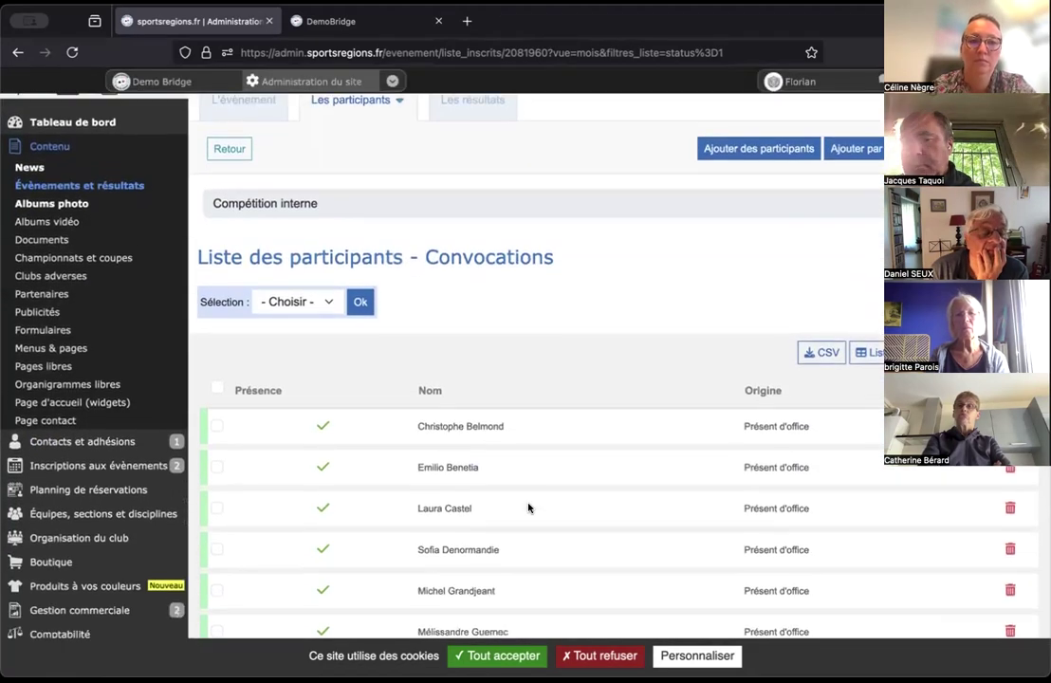
scroll(476, 292, "down", 2)
scroll(476, 291, "up", 3)
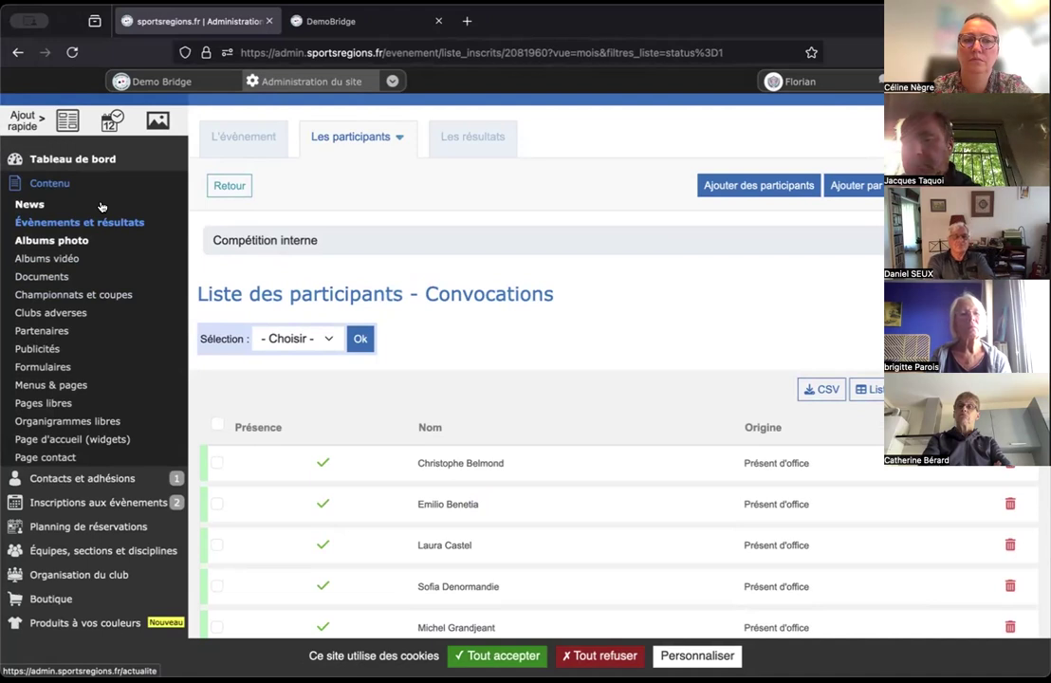
- Open the list of all club contacts
scroll(112, 204, "down", 3)
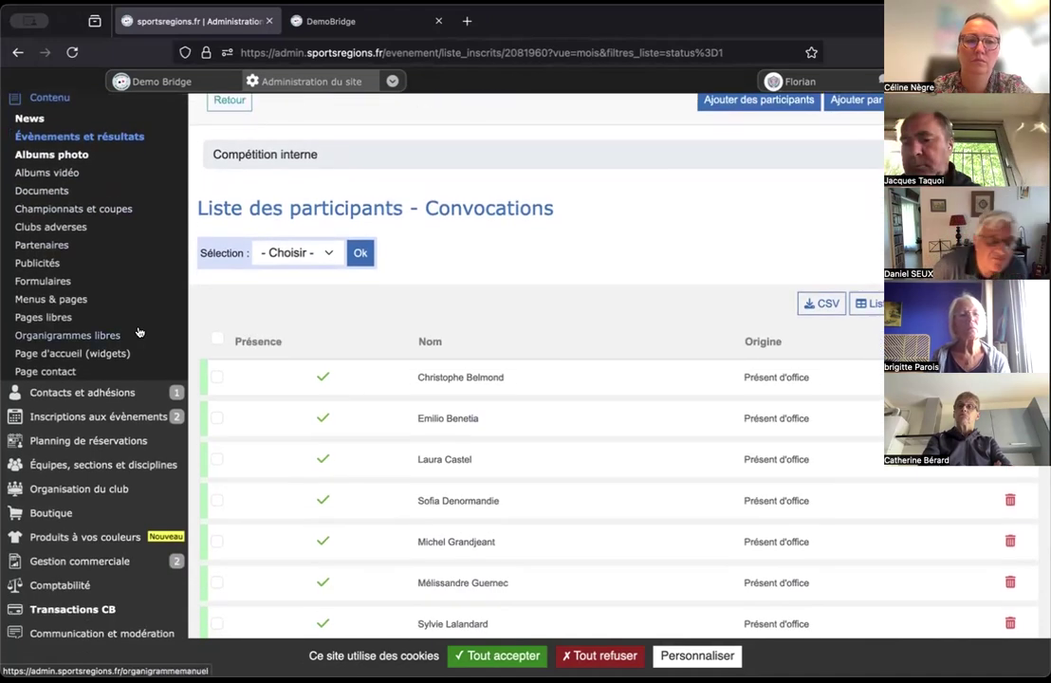
mouse_move(127, 398)
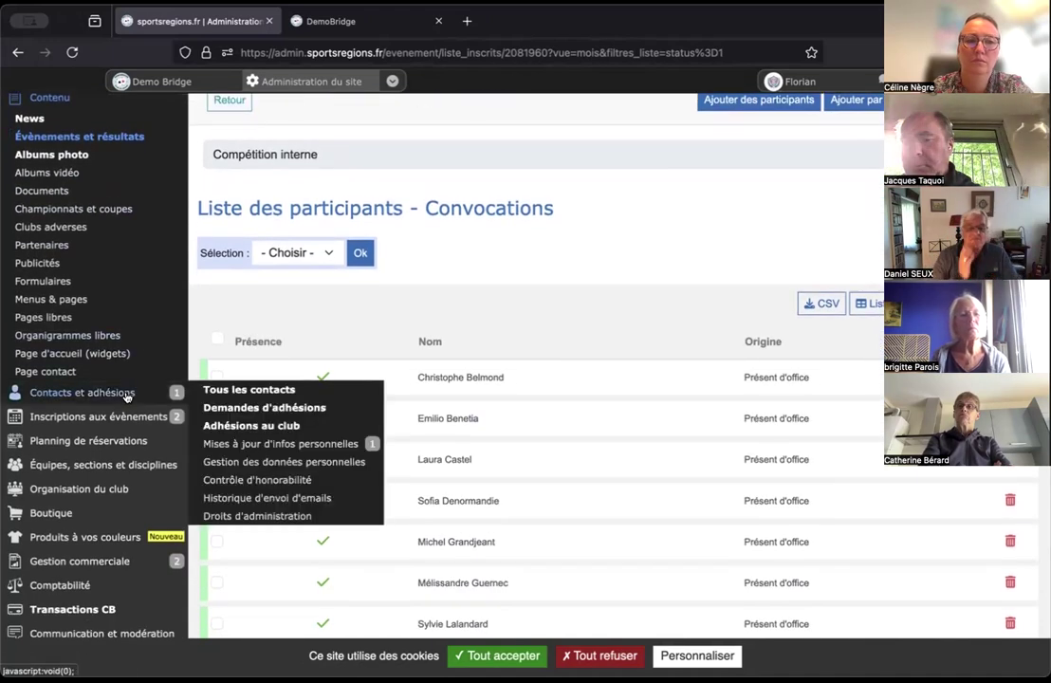
left_click(206, 390)
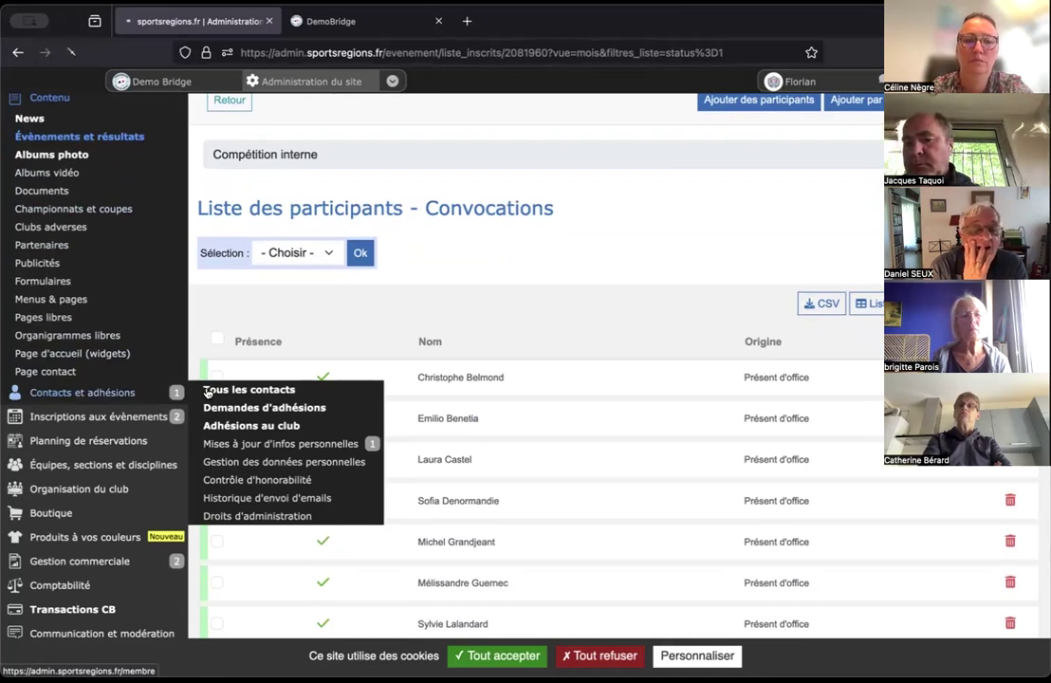
scroll(308, 363, "down", 1)
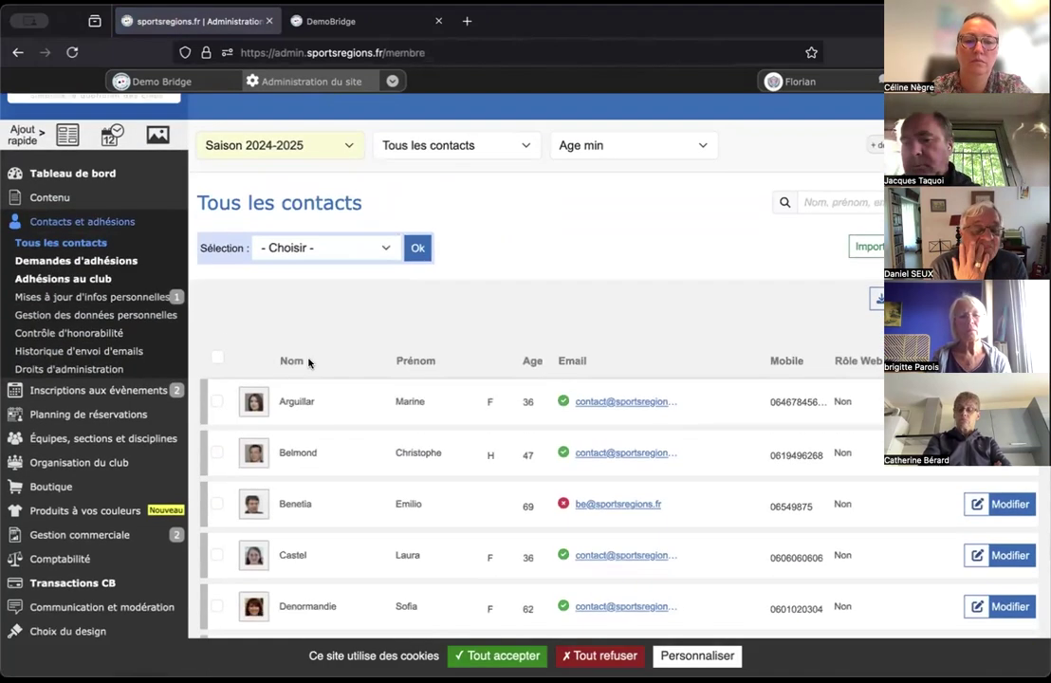
scroll(308, 363, "up", 1)
- Filter the contacts by Saison 2023-2024, switch the filter back to Saison 2024-2025, and look through the list
left_click(346, 192)
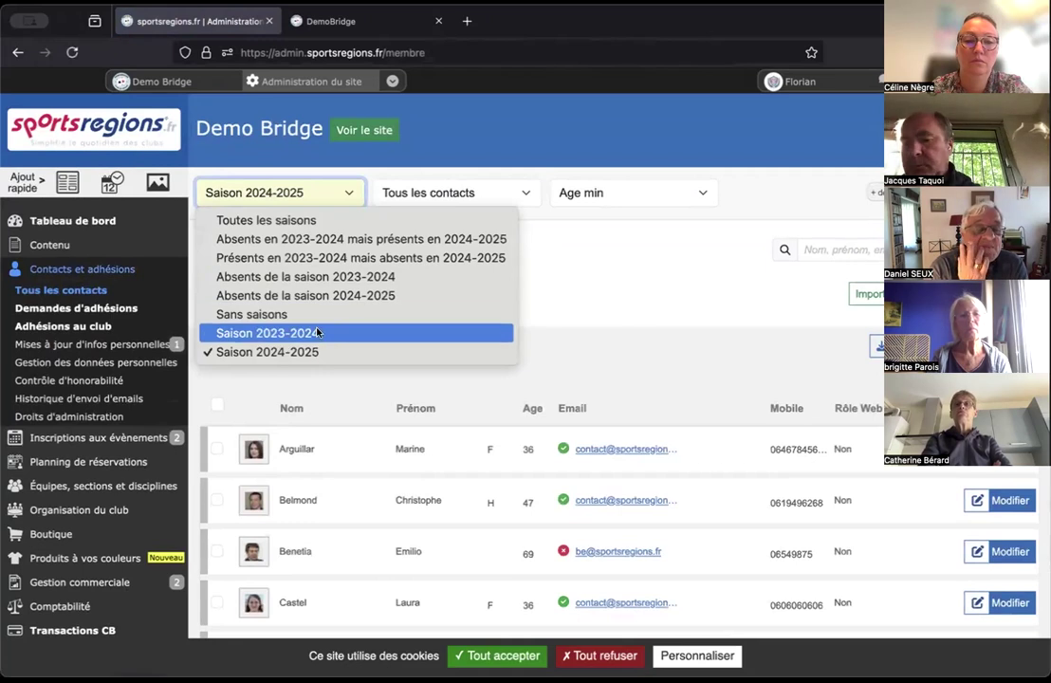
left_click(318, 333)
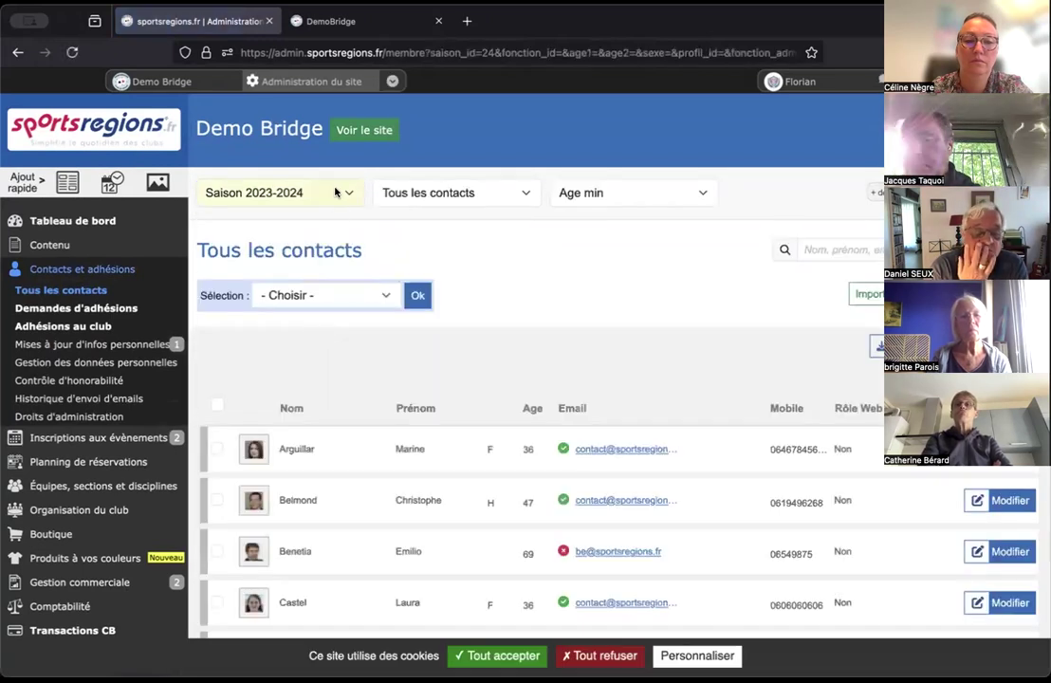
left_click(292, 189)
left_click(300, 351)
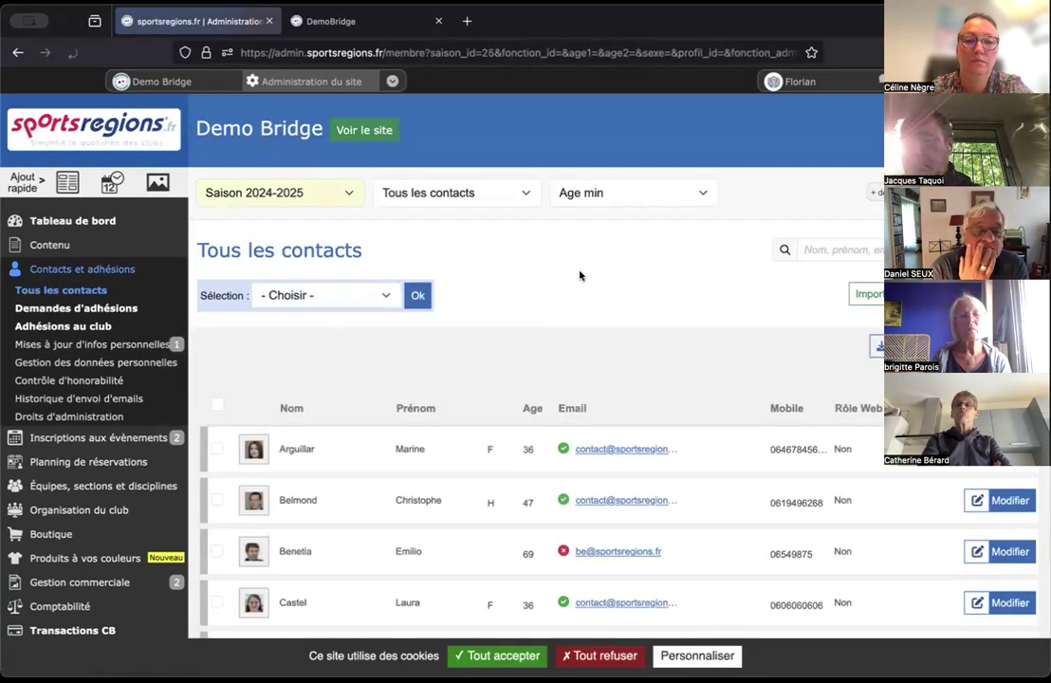
scroll(579, 275, "down", 3)
scroll(579, 275, "down", 3)
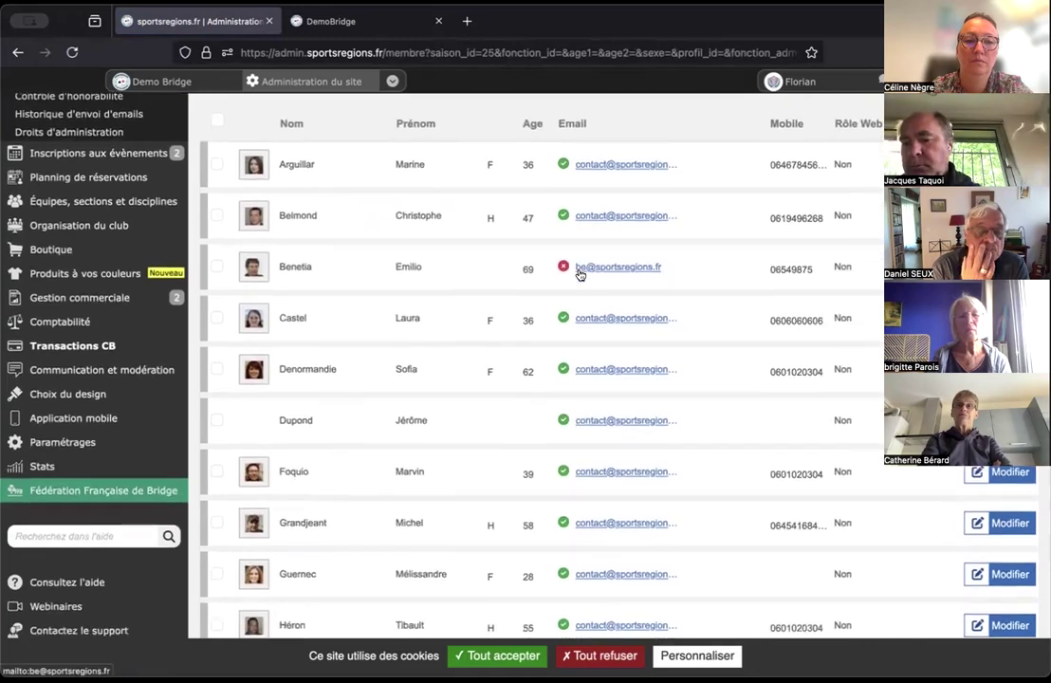
scroll(580, 275, "up", 1)
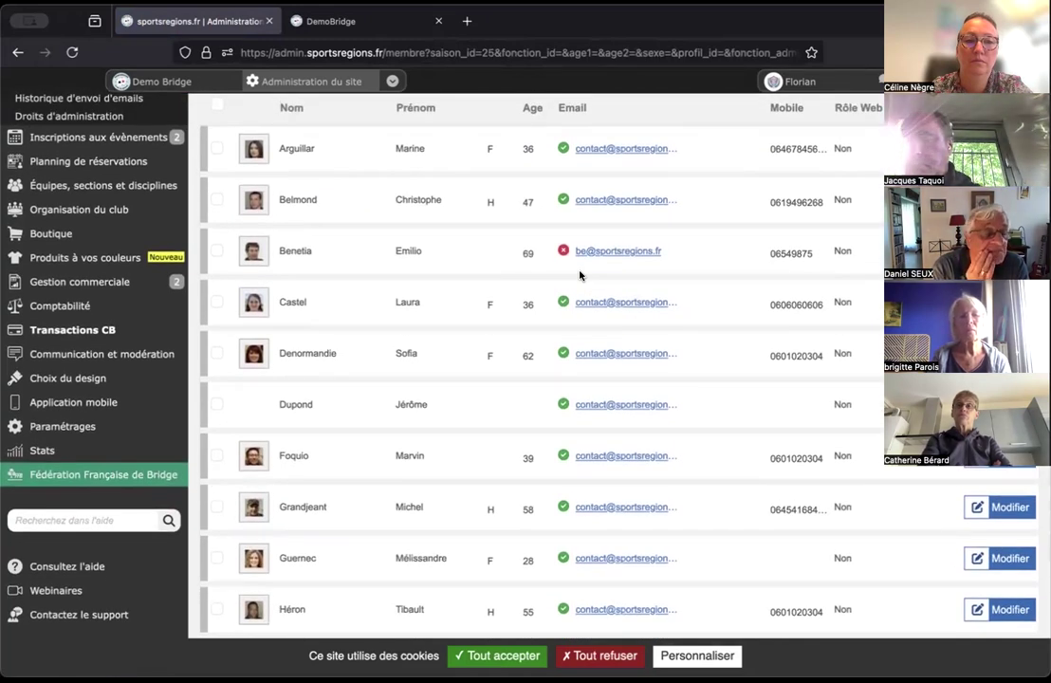
- Open the first contact's record and examine the main information and the 2024-2025 memberships and teams
left_click(999, 149)
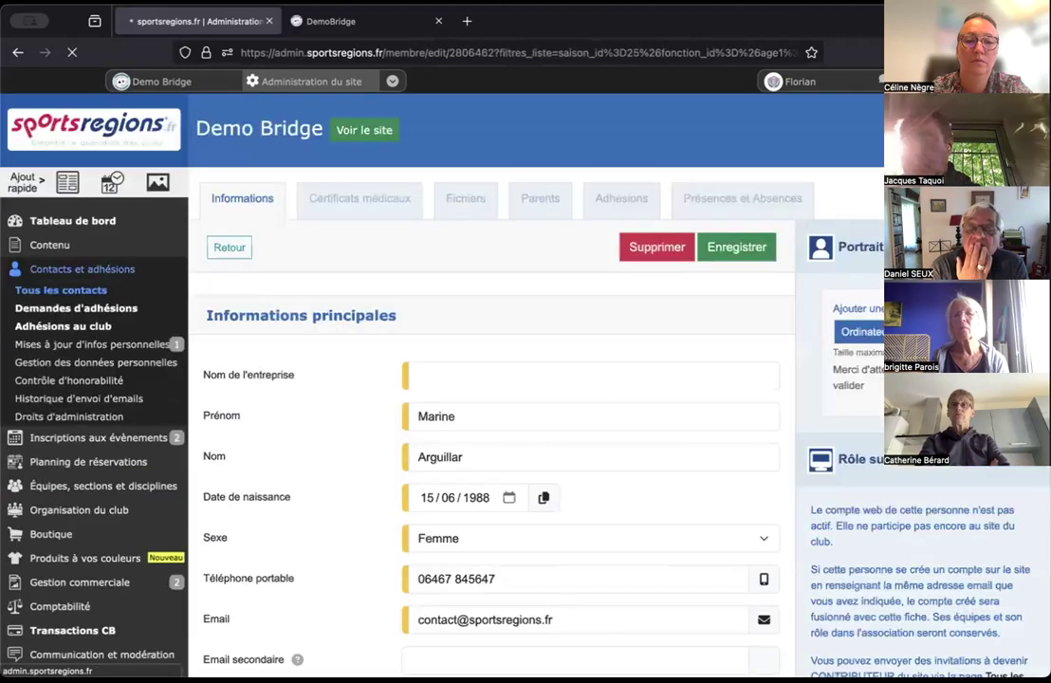
scroll(245, 319, "down", 3)
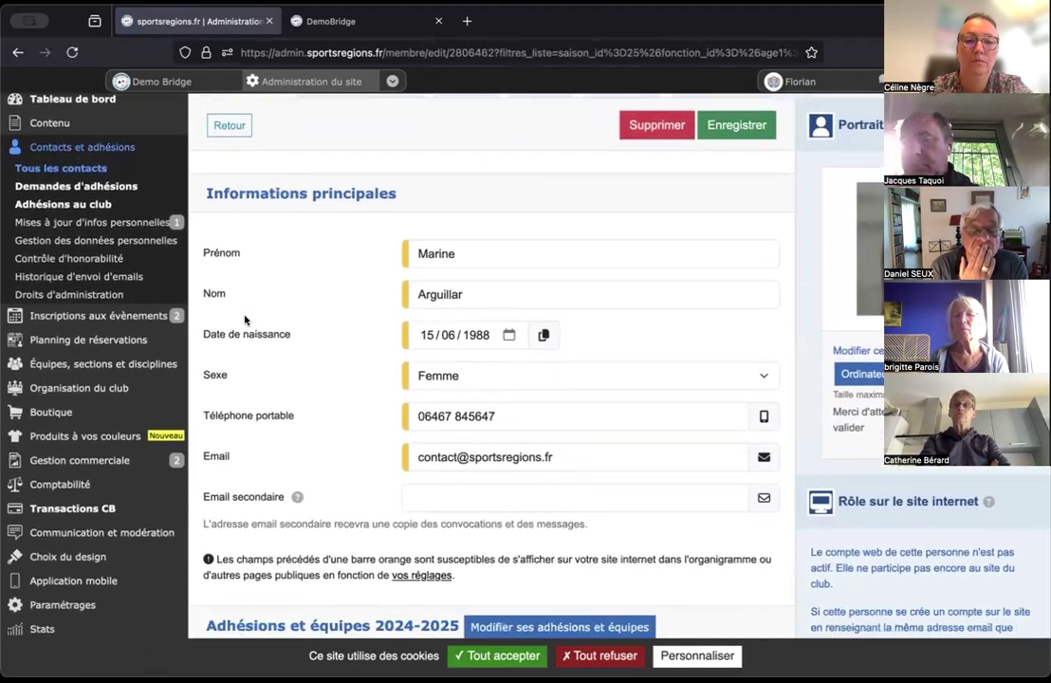
scroll(245, 320, "down", 2)
scroll(427, 360, "down", 4)
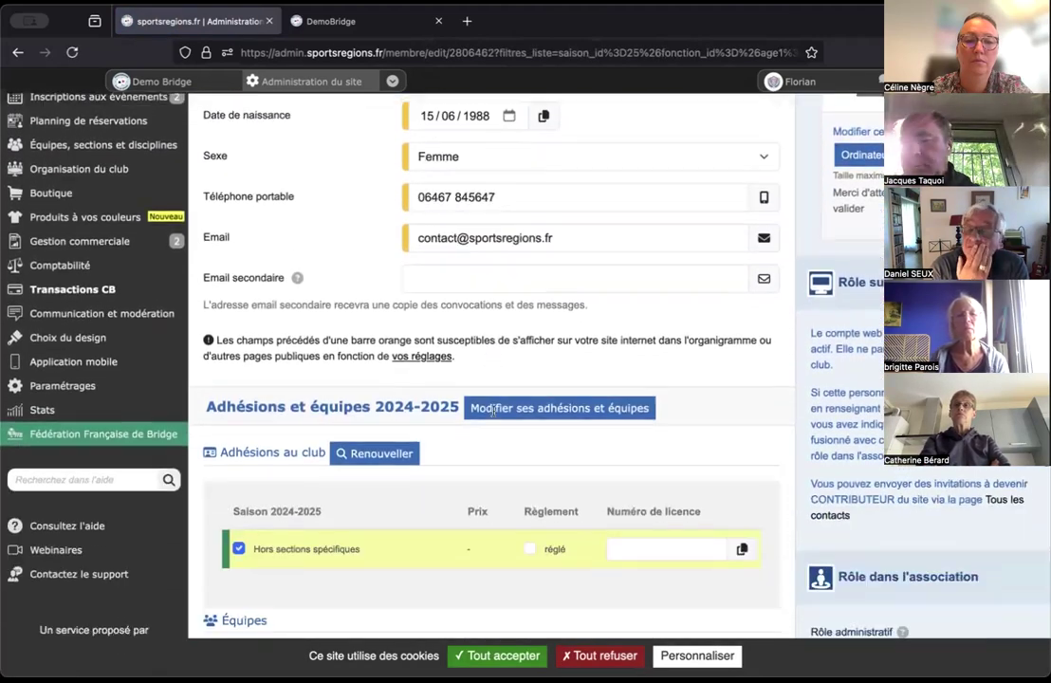
- Examine the rest of the contact's record, including club memberships, teams, display settings and the options for the main sports role
scroll(492, 411, "down", 1)
scroll(493, 413, "up", 4)
scroll(495, 422, "down", 4)
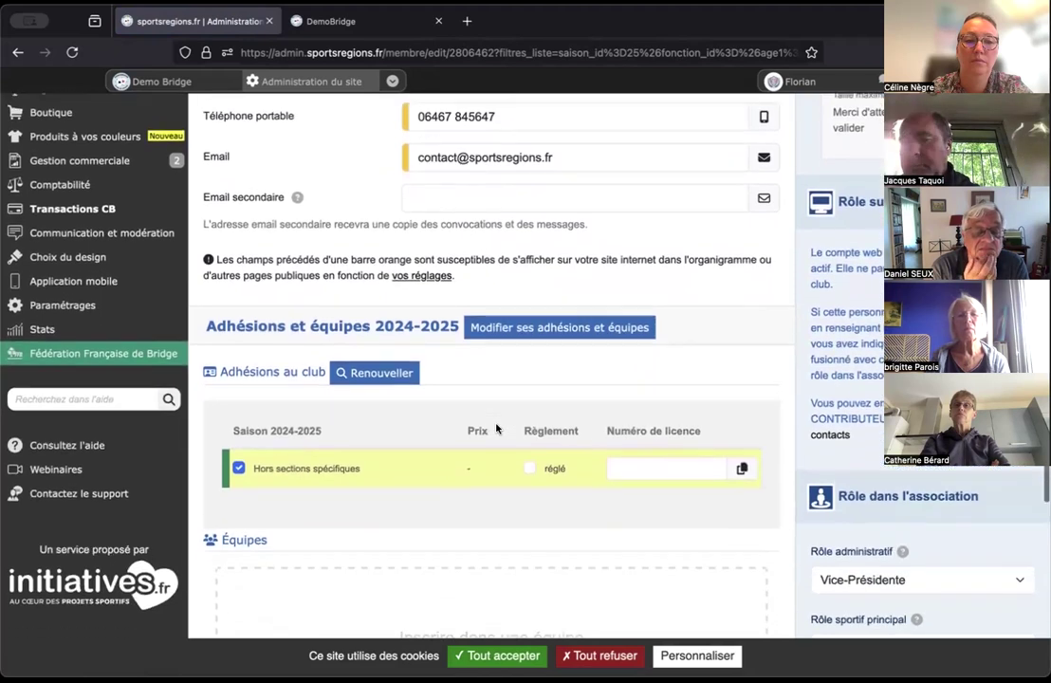
scroll(495, 429, "down", 5)
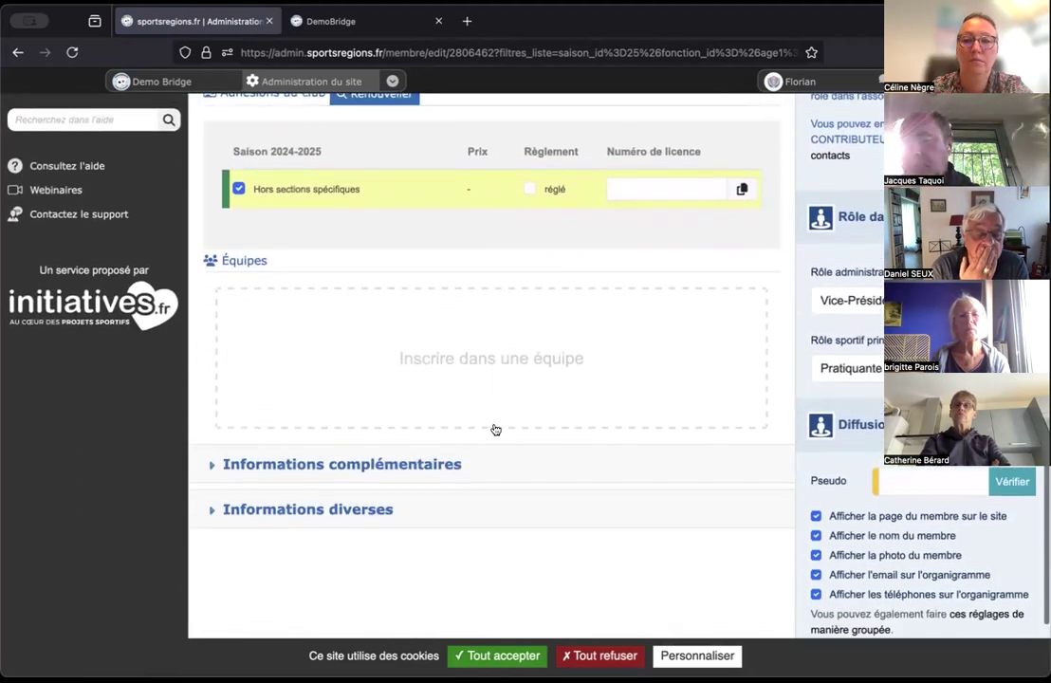
scroll(495, 430, "down", 2)
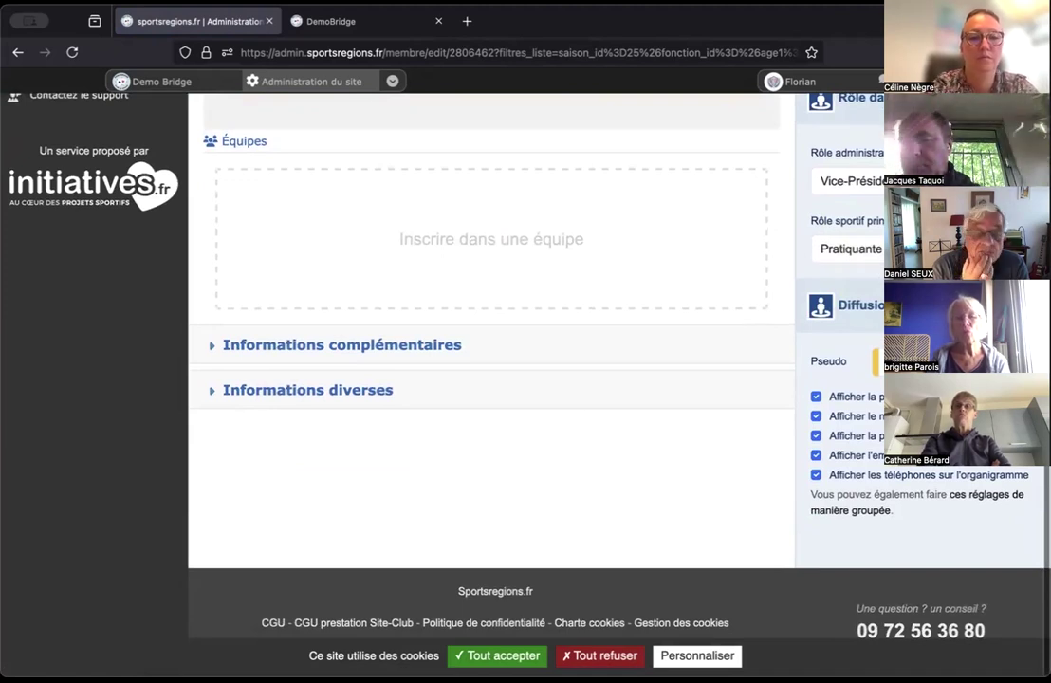
left_click(910, 250)
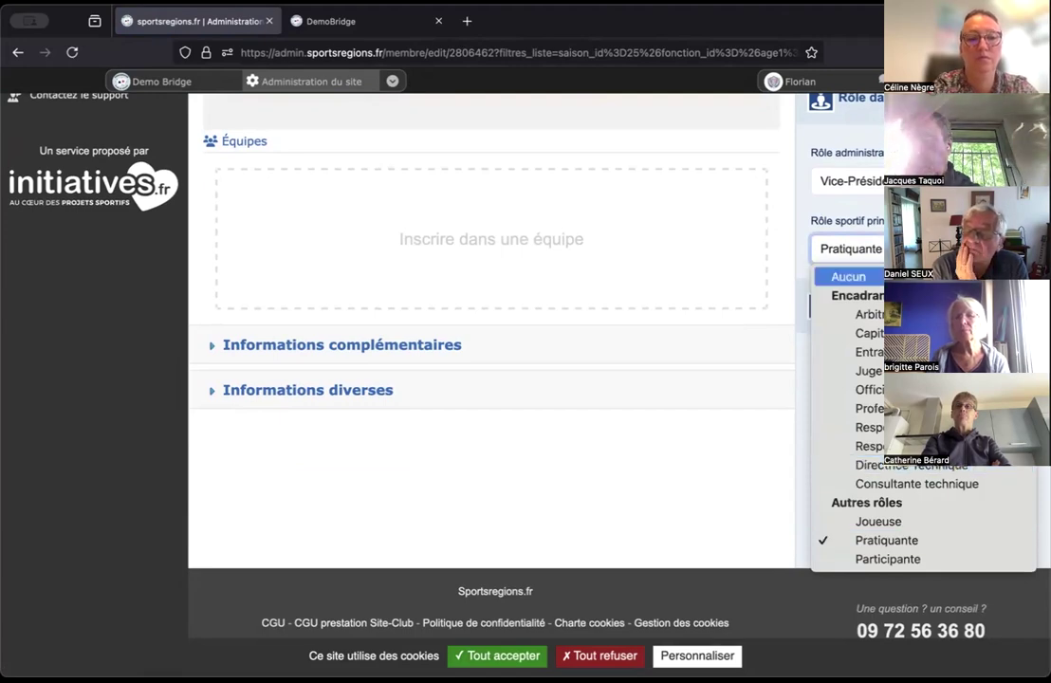
key("Escape")
scroll(731, 255, "up", 10)
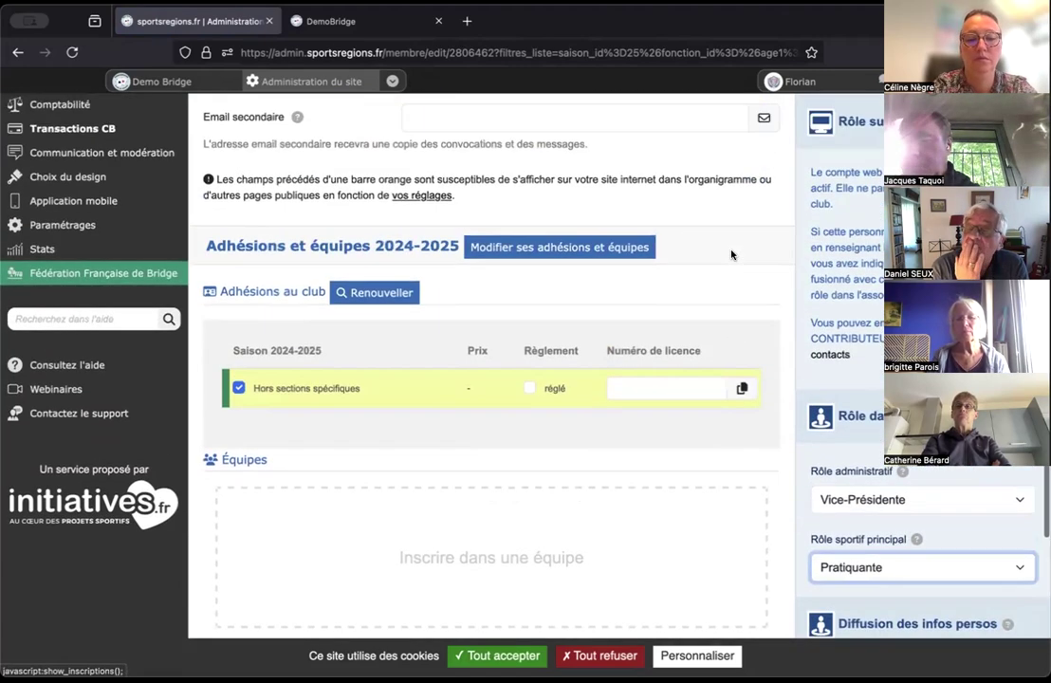
scroll(731, 254, "up", 5)
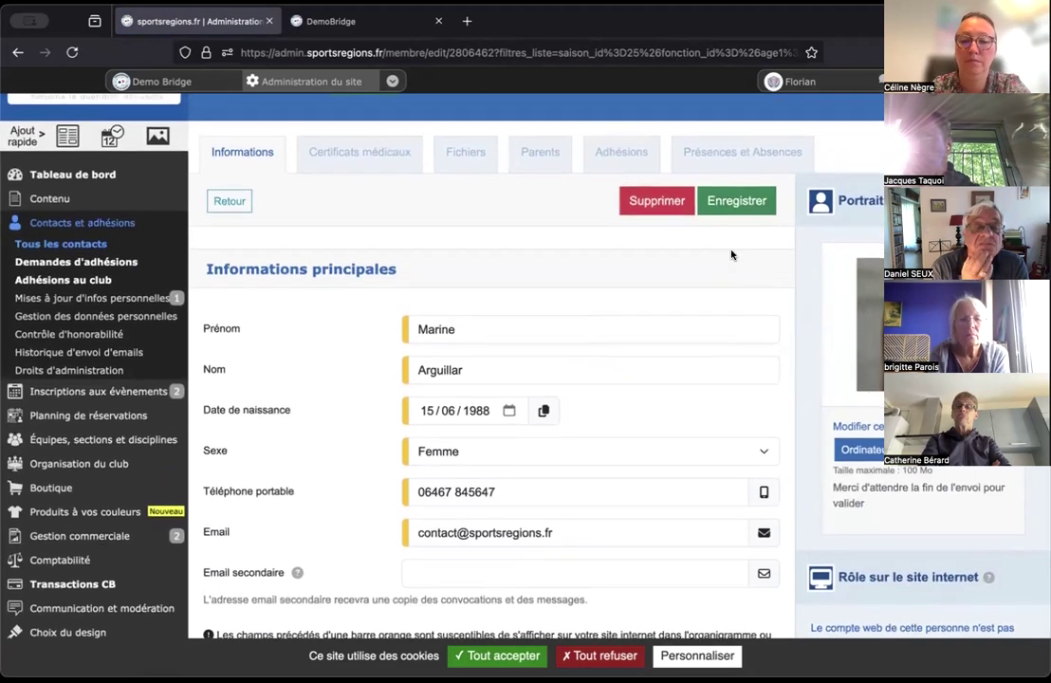
- Review the contact's medical certificates, files, memberships and planned absences for Saison 2024-2025
left_click(335, 156)
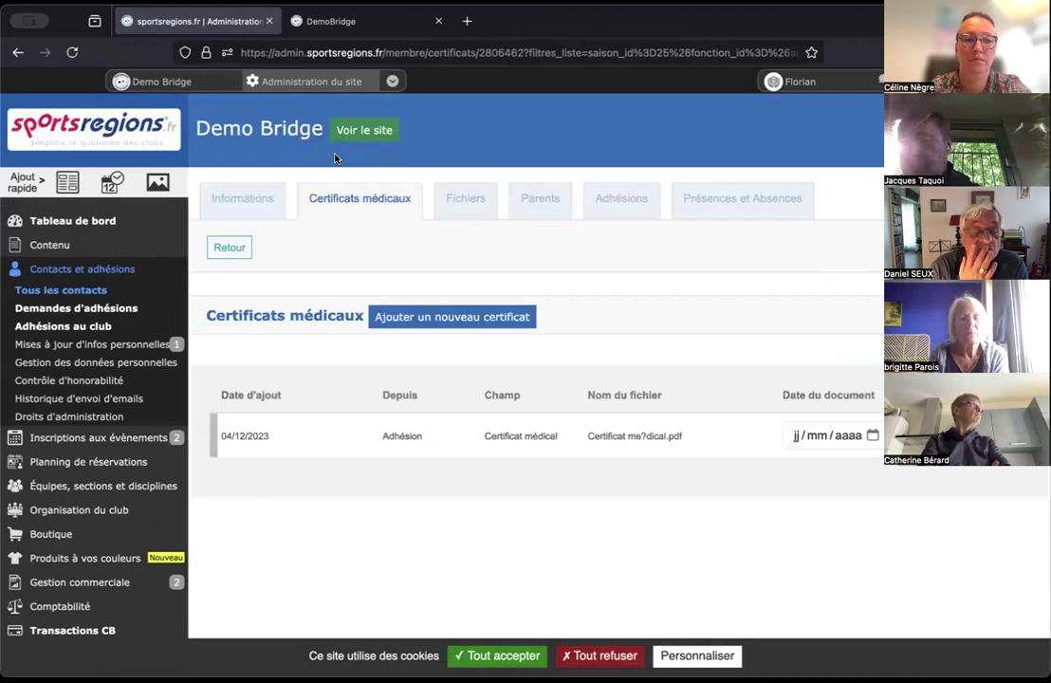
left_click(453, 201)
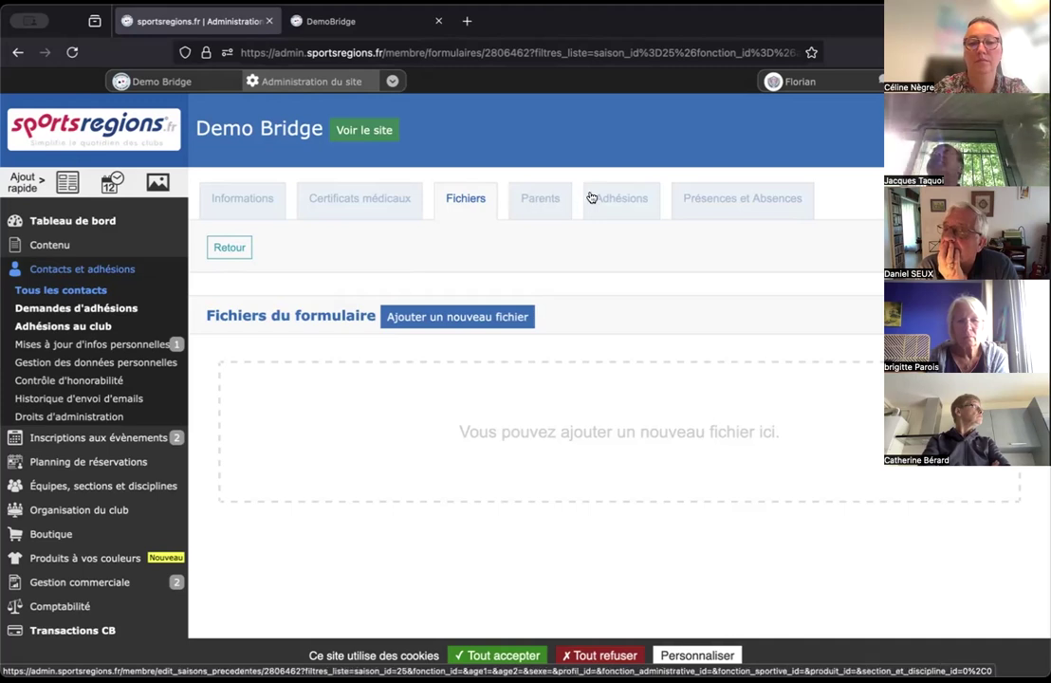
left_click(640, 211)
scroll(600, 352, "down", 5)
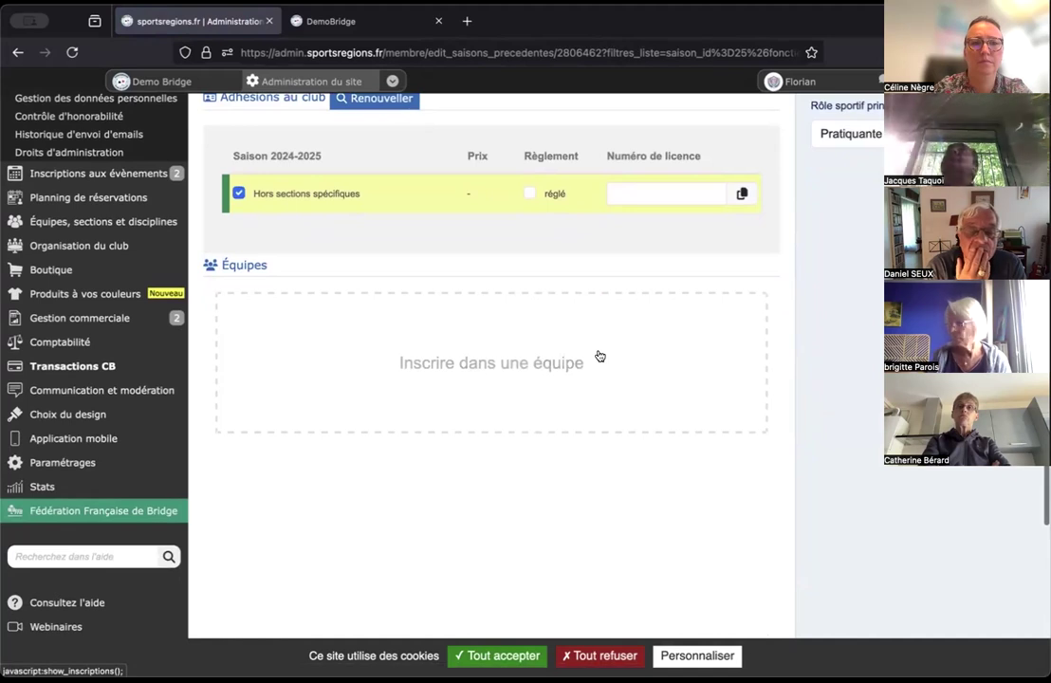
scroll(599, 356, "up", 5)
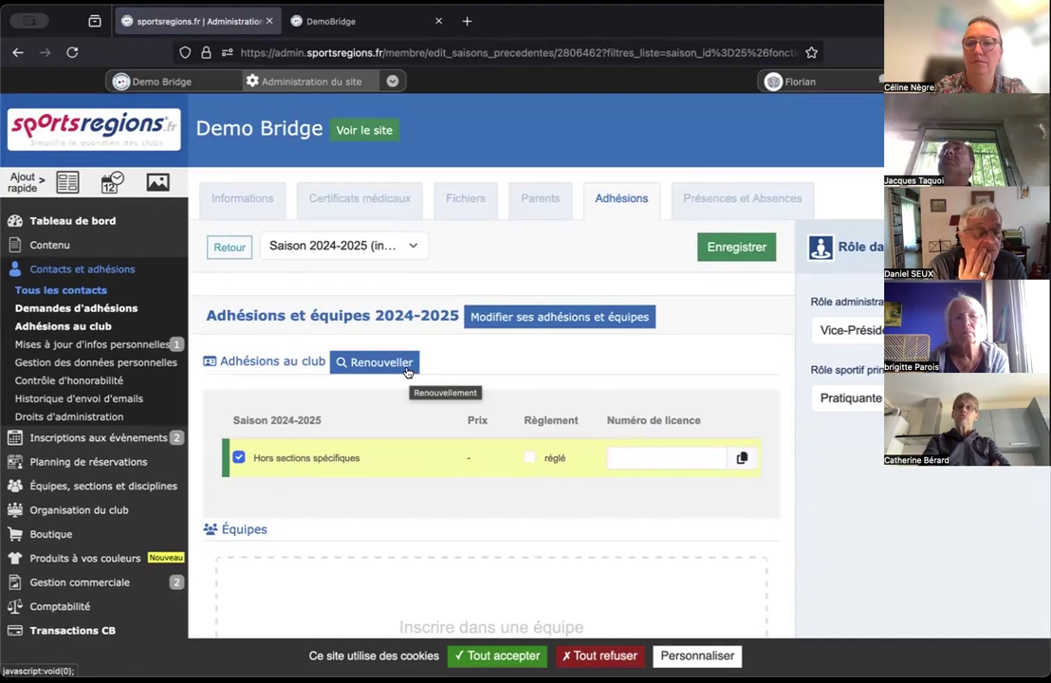
left_click(732, 201)
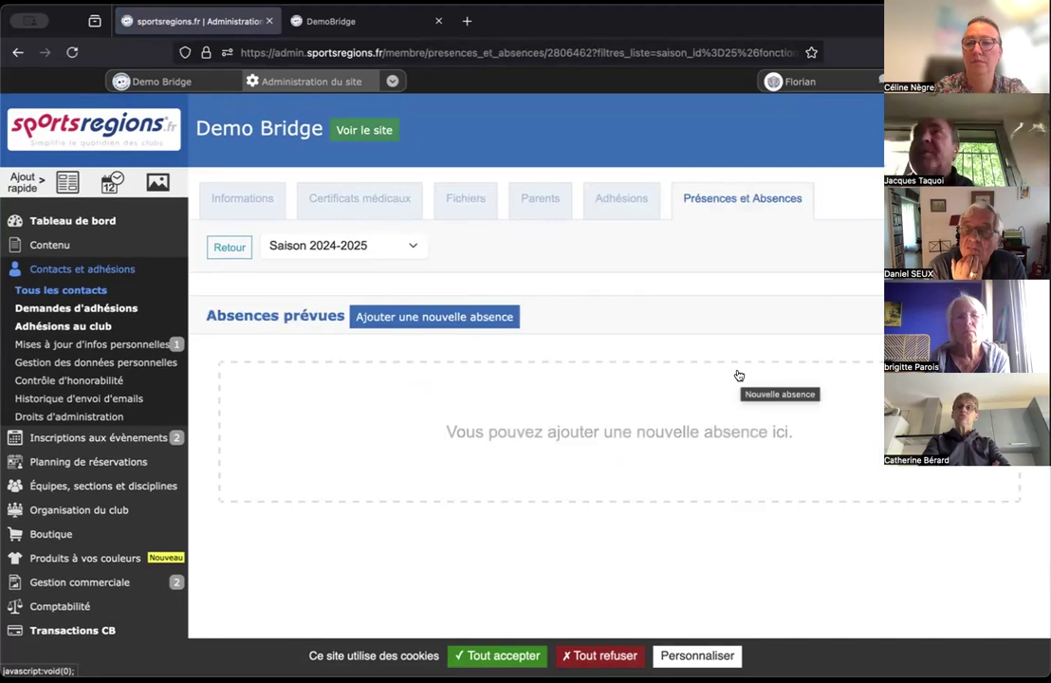
- Open the administration rights and examine the access rights of the super-administrator and contributors and the identified visitors section
left_click(111, 416)
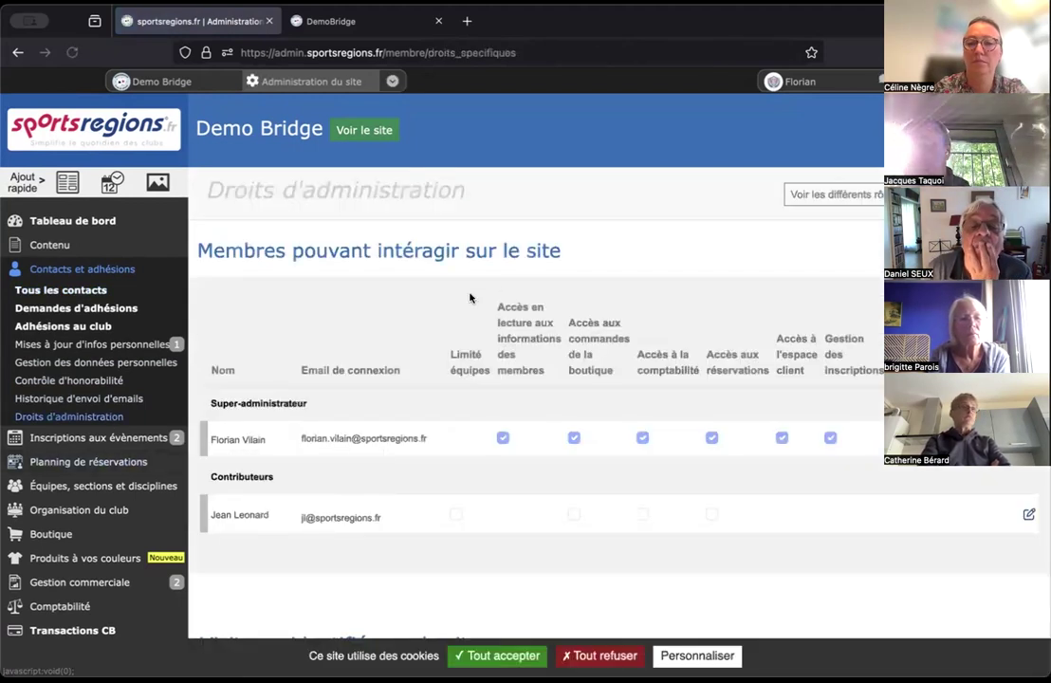
scroll(493, 294, "down", 1)
scroll(504, 289, "down", 1)
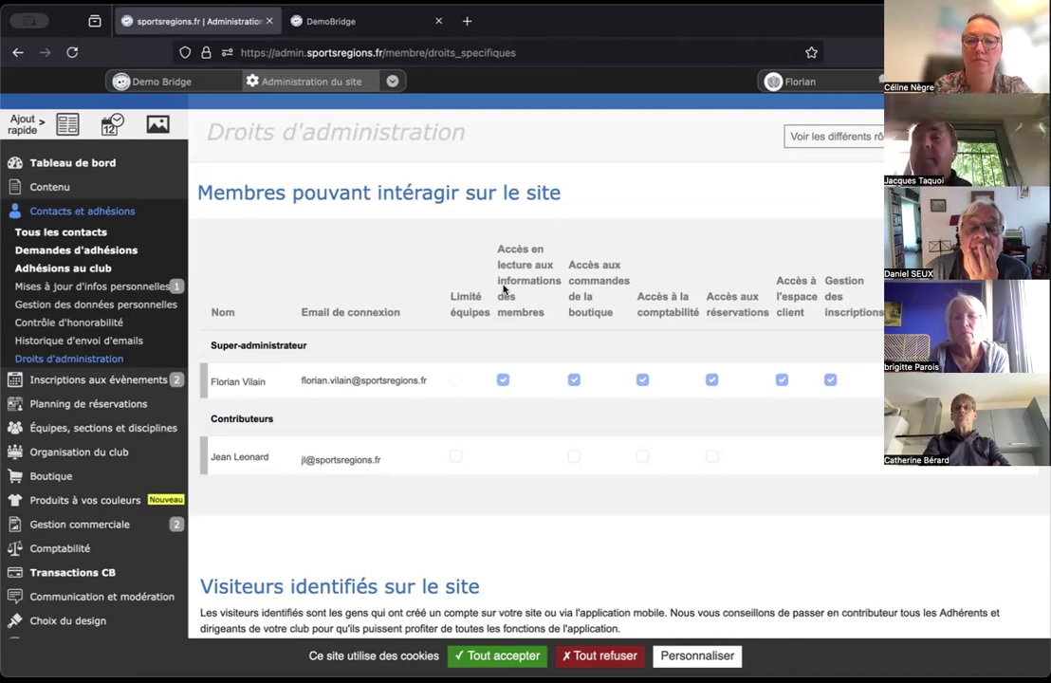
scroll(504, 289, "down", 1)
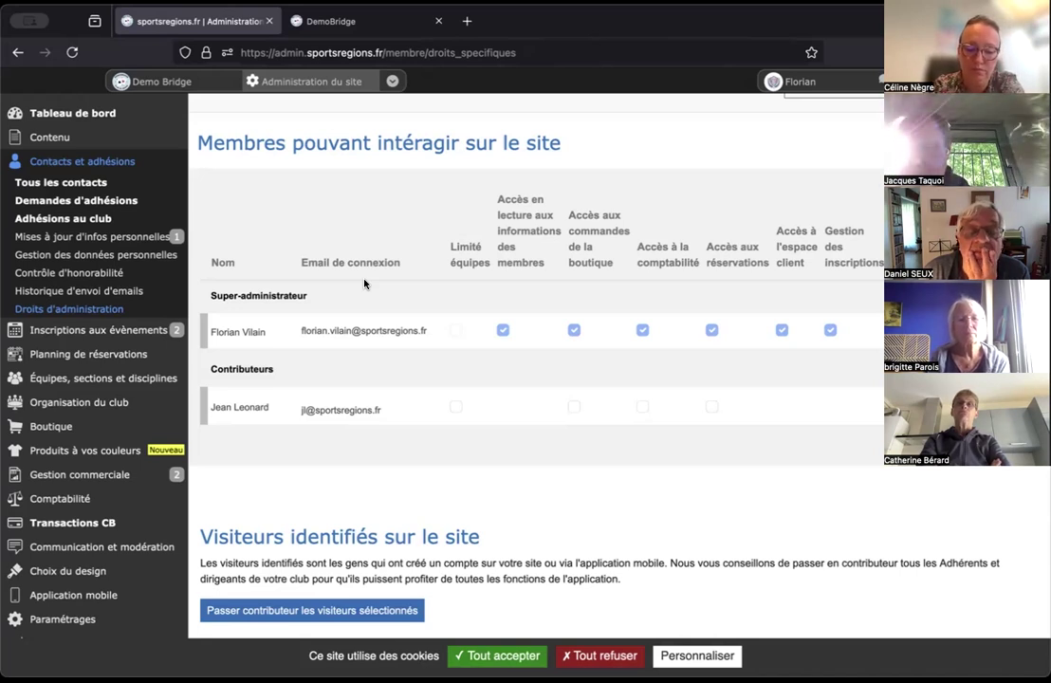
- Open the event registration requests, look through the list, and check the options available for reservation planning
left_click(102, 330)
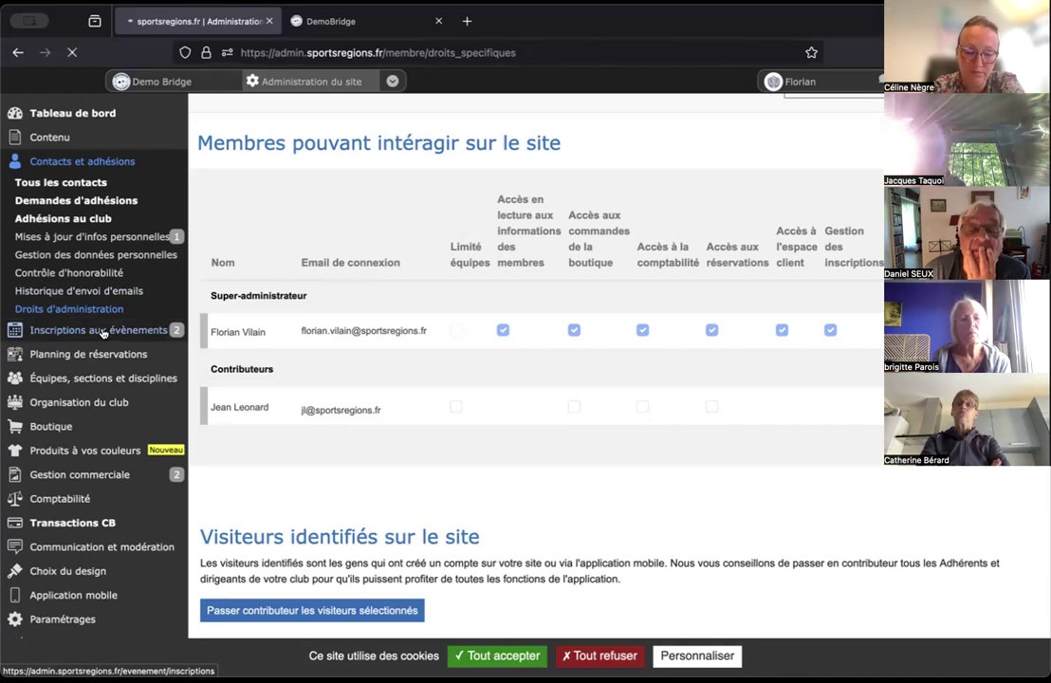
scroll(325, 289, "down", 5)
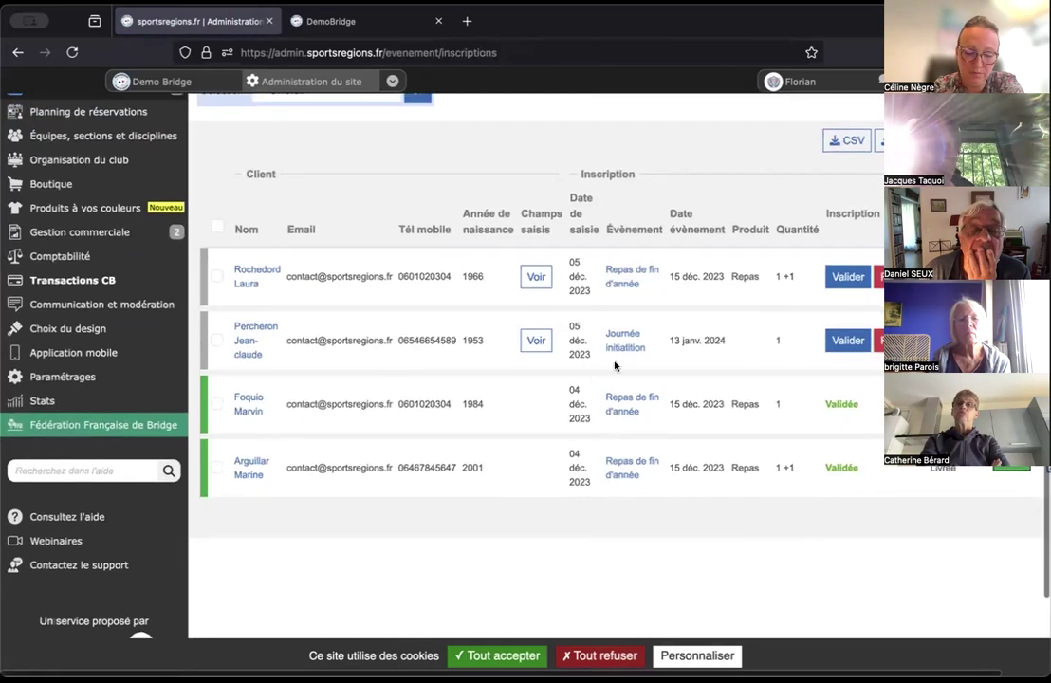
scroll(659, 289, "up", 5)
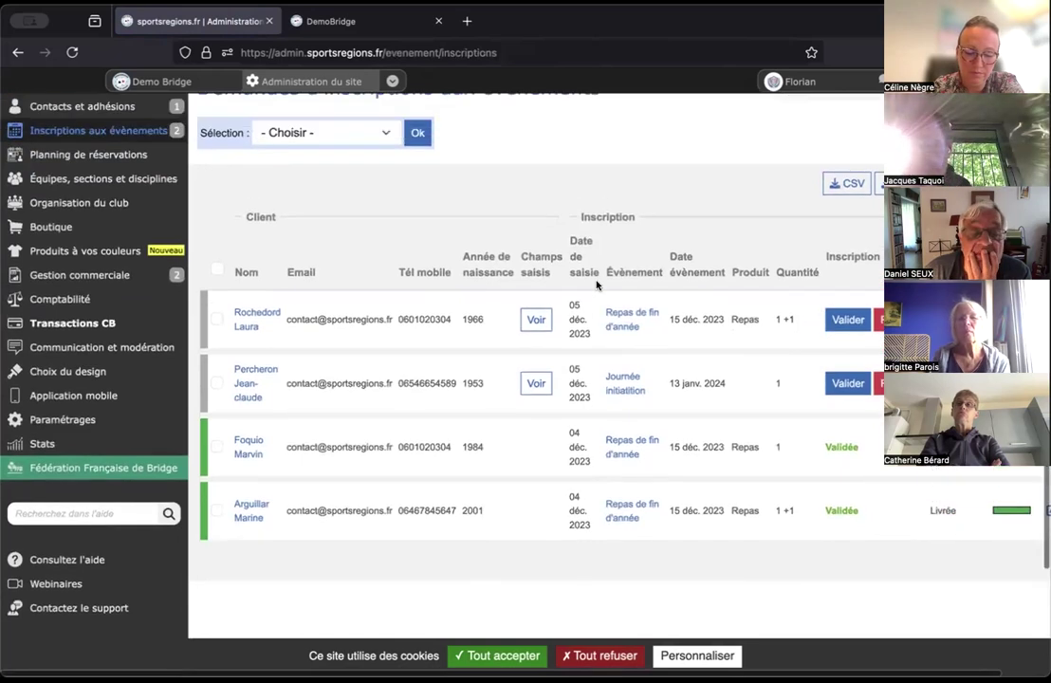
mouse_move(74, 301)
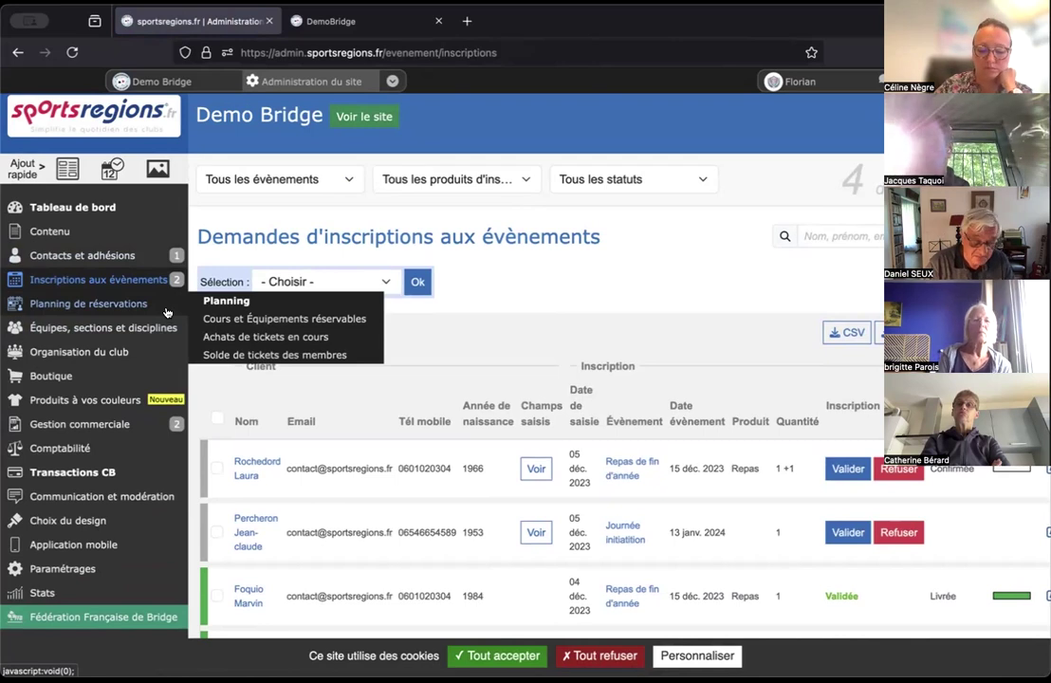
- Open the club's team list and the Équipe 2ème série record, and go to its team members
mouse_move(138, 327)
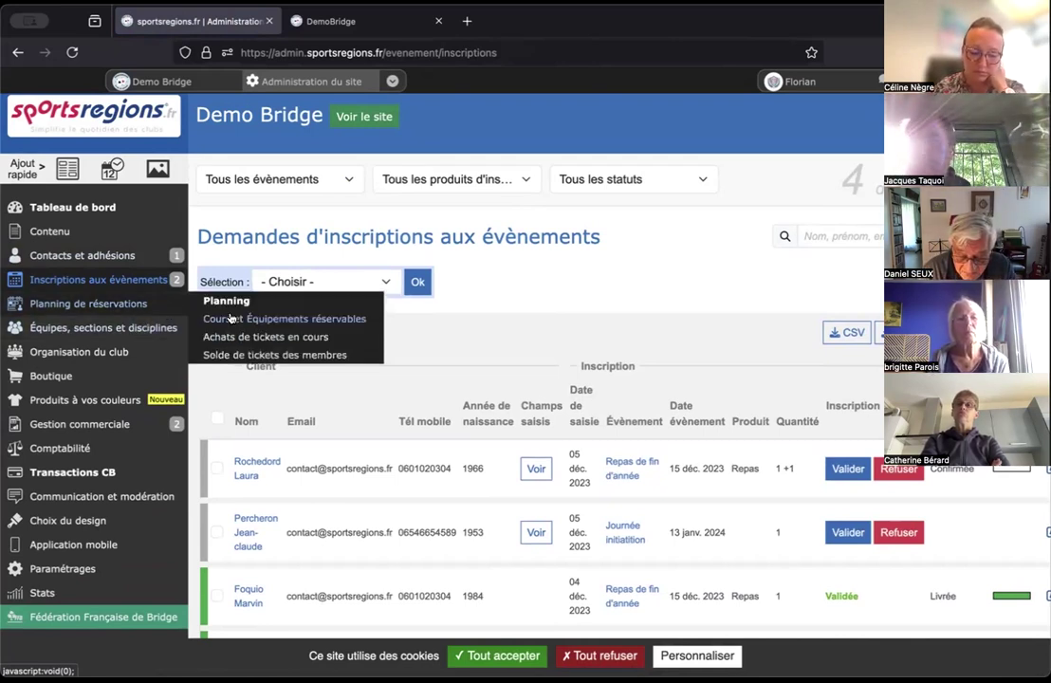
left_click(235, 327)
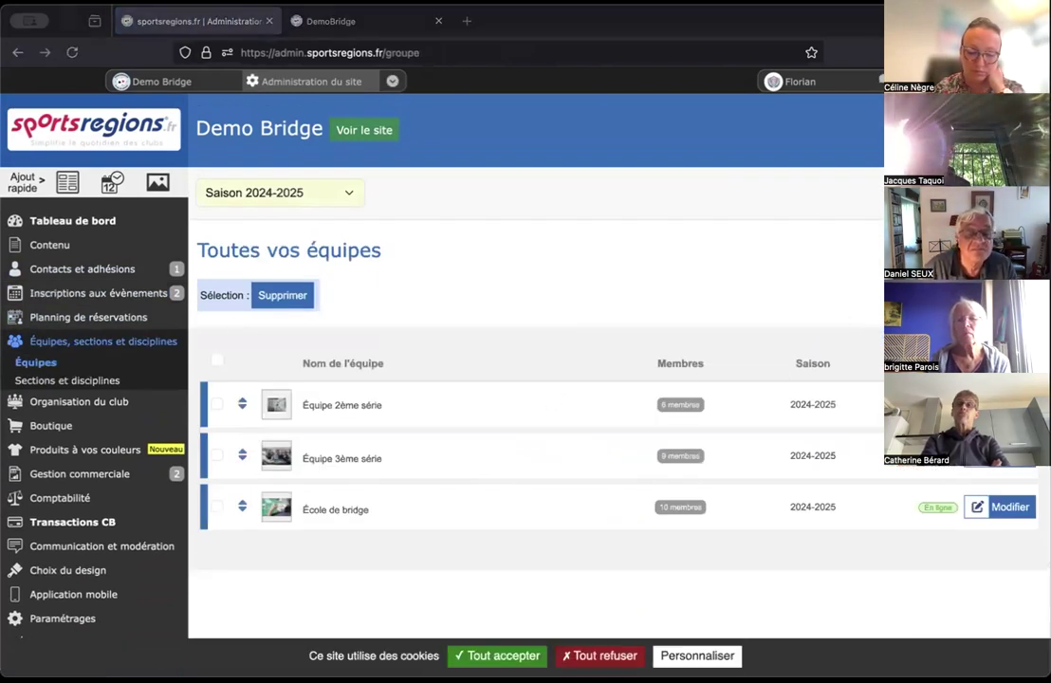
left_click(1000, 405)
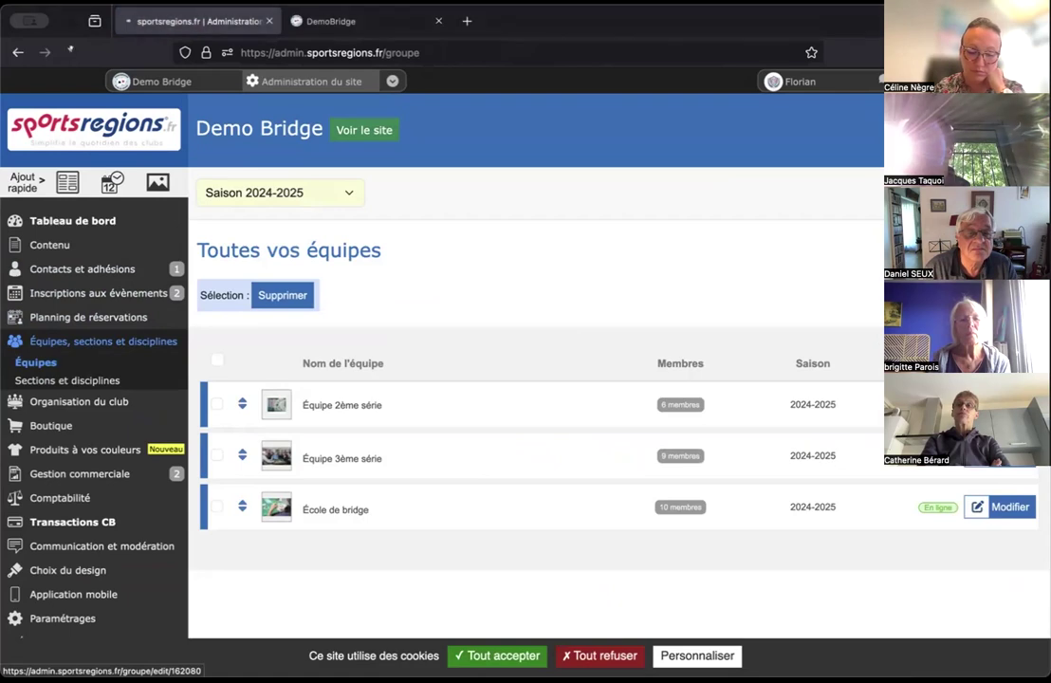
scroll(471, 345, "down", 10)
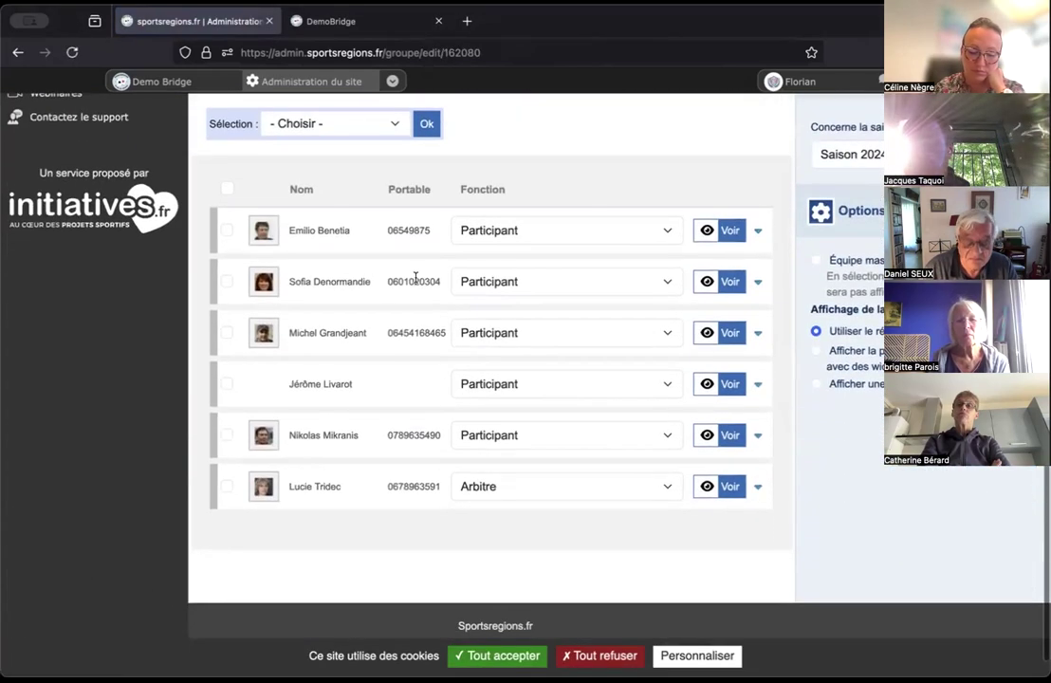
scroll(378, 180, "up", 1)
scroll(378, 182, "up", 1)
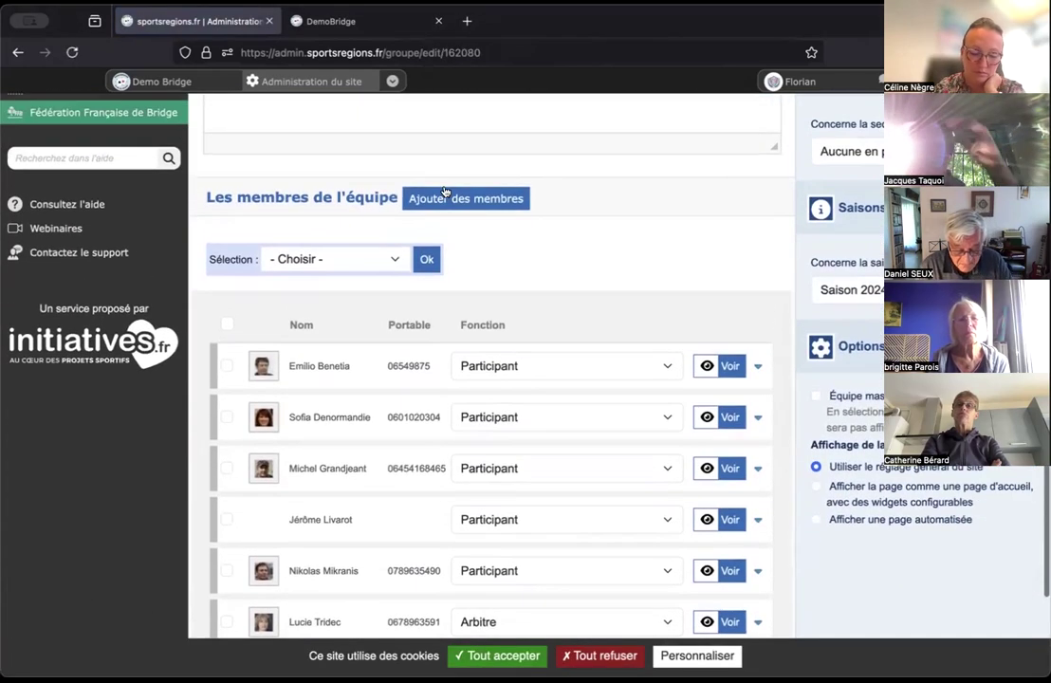
- Add the first listed club member to Équipe 2ème série and set her function to Joueuse
left_click(446, 197)
left_click(333, 308)
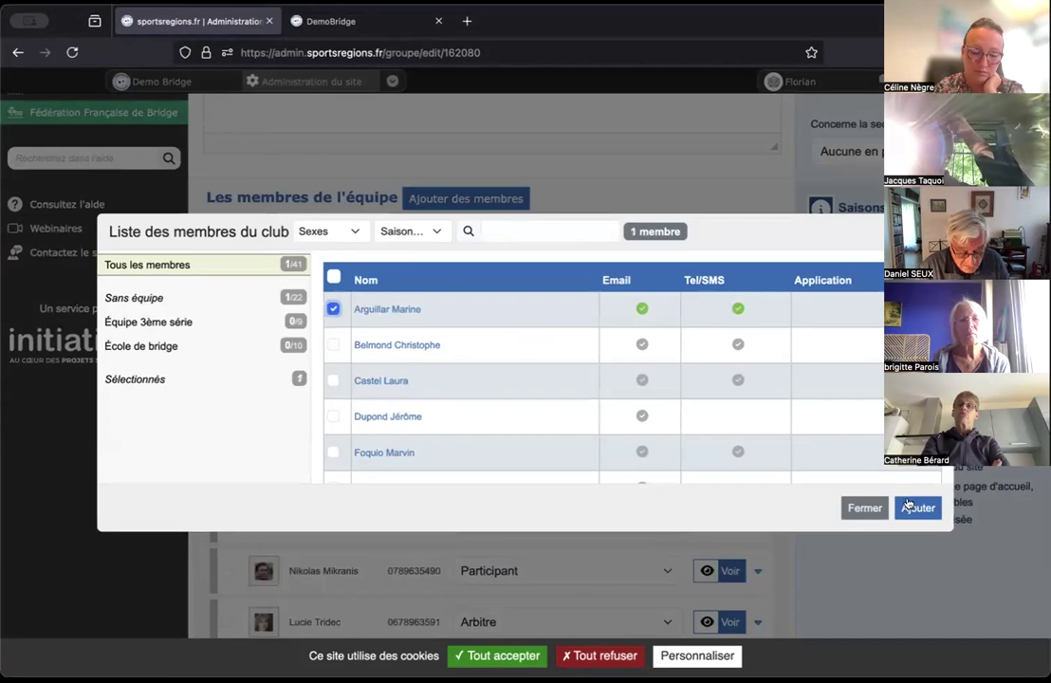
left_click(912, 507)
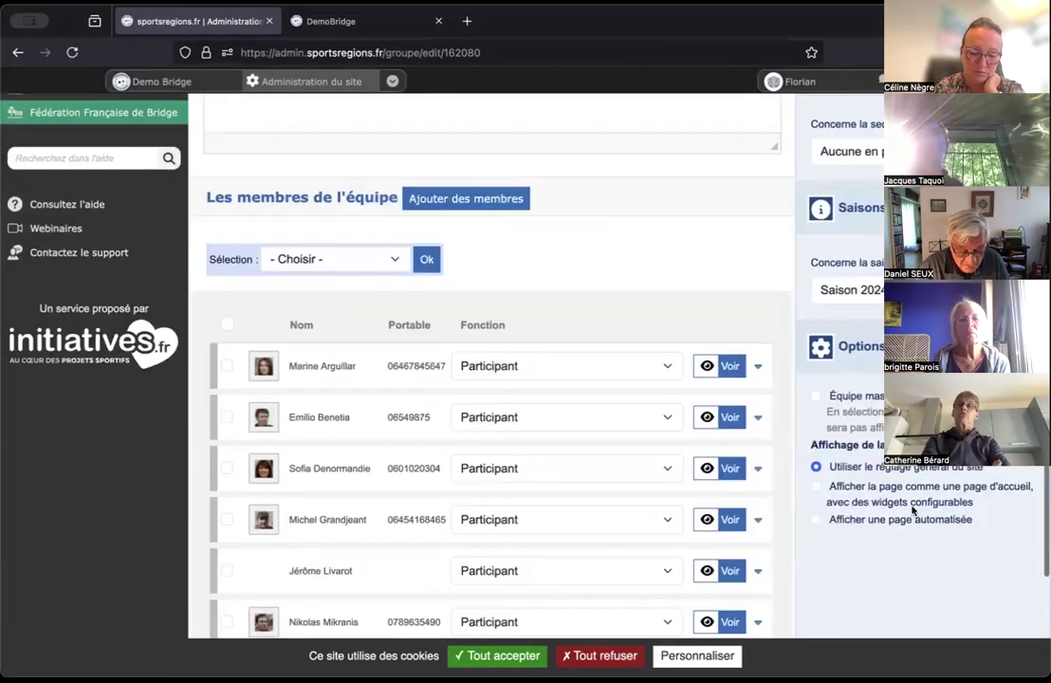
left_click(536, 365)
left_click(569, 608)
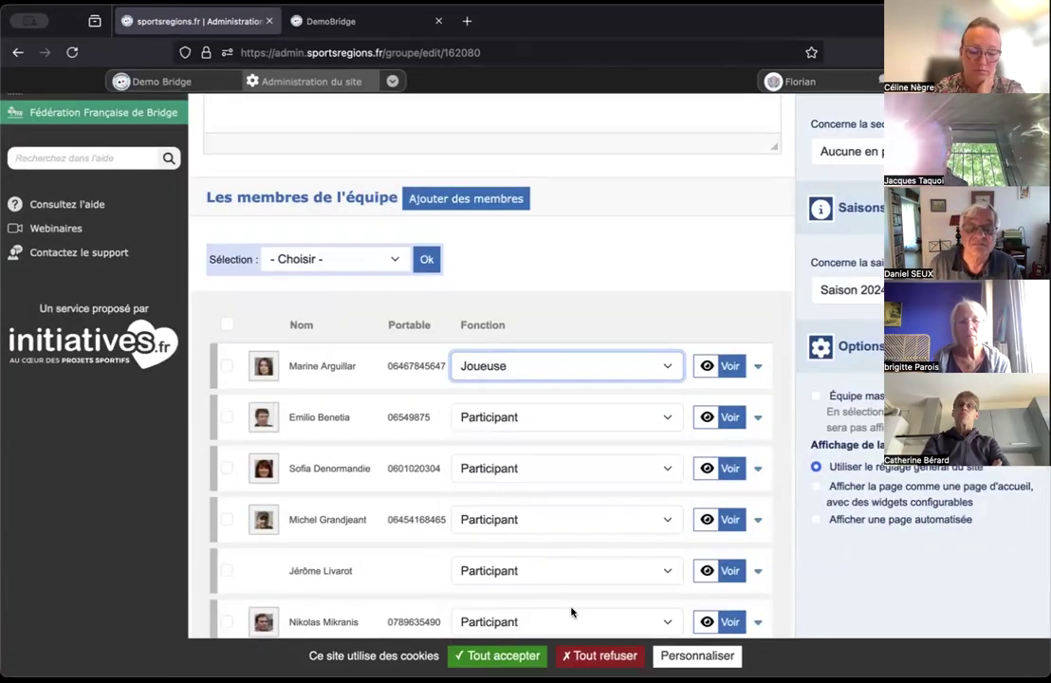
- Save the changes to Équipe 2ème série and look over the list of teams
scroll(572, 617, "up", 5)
scroll(618, 452, "up", 7)
left_click(758, 246)
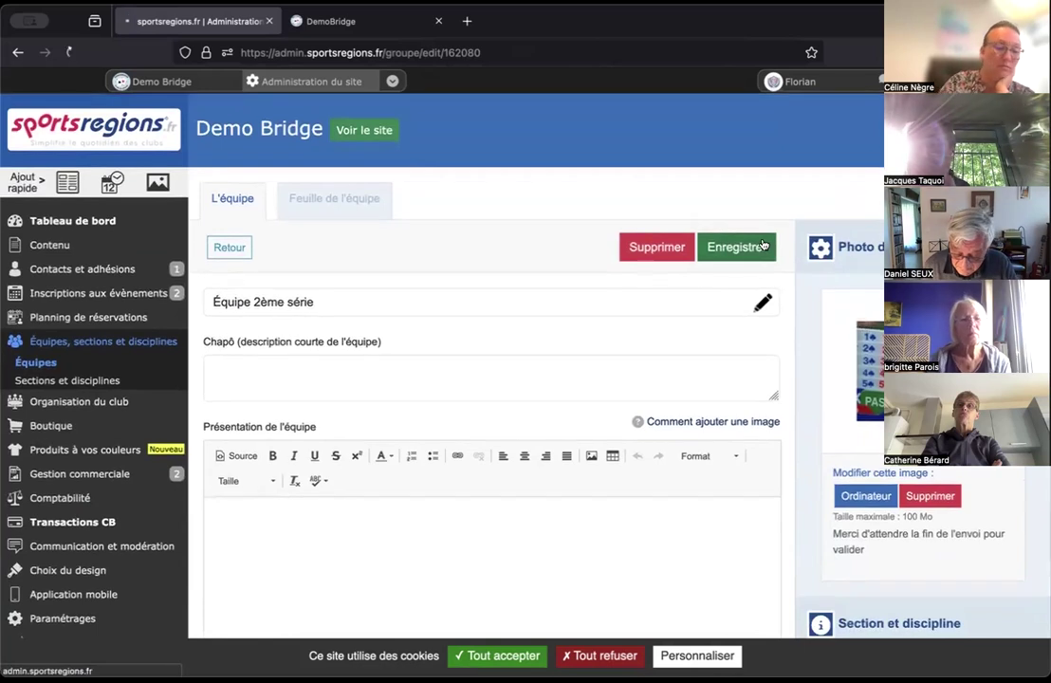
scroll(763, 245, "down", 5)
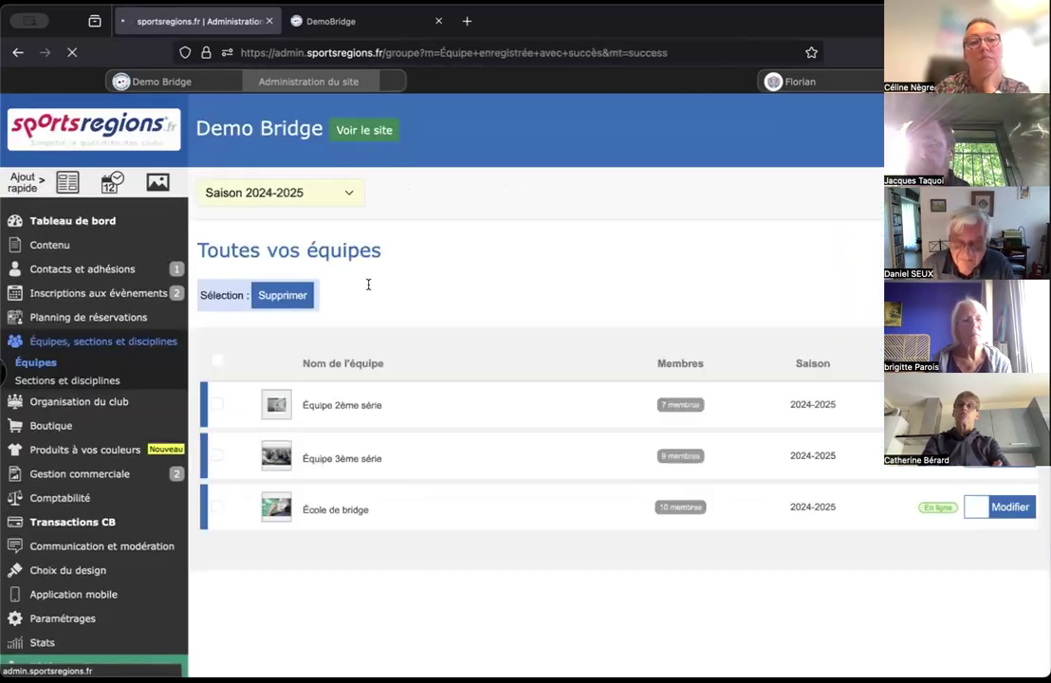
scroll(368, 287, "down", 2)
scroll(368, 290, "up", 2)
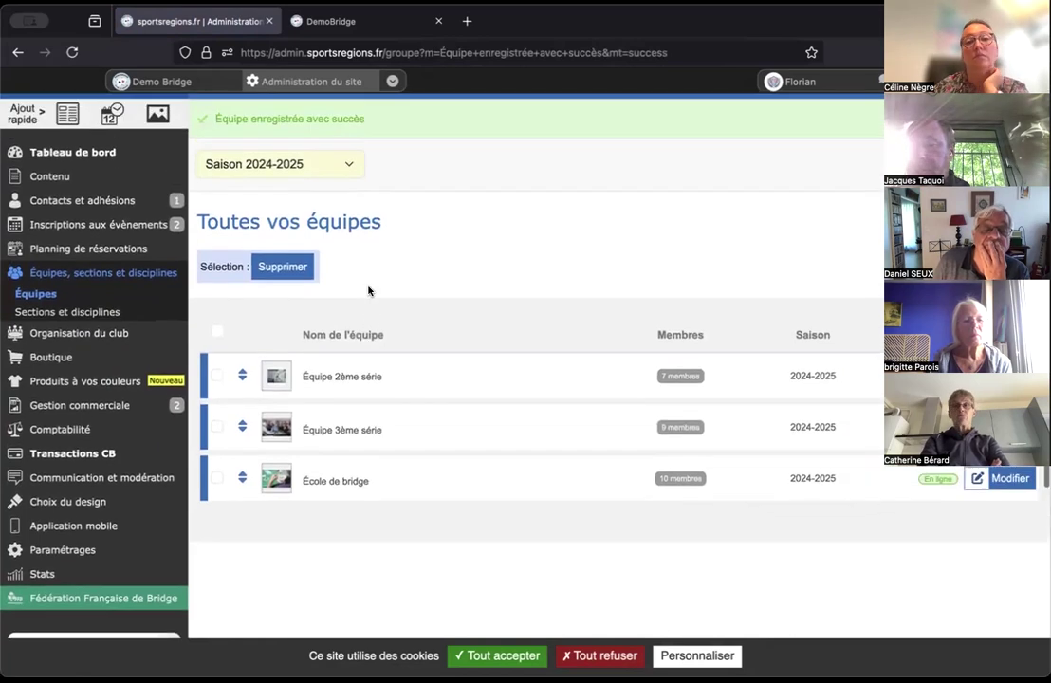
- Check the club organisation and commercial management options, and open the list of all orders and payments
mouse_move(124, 338)
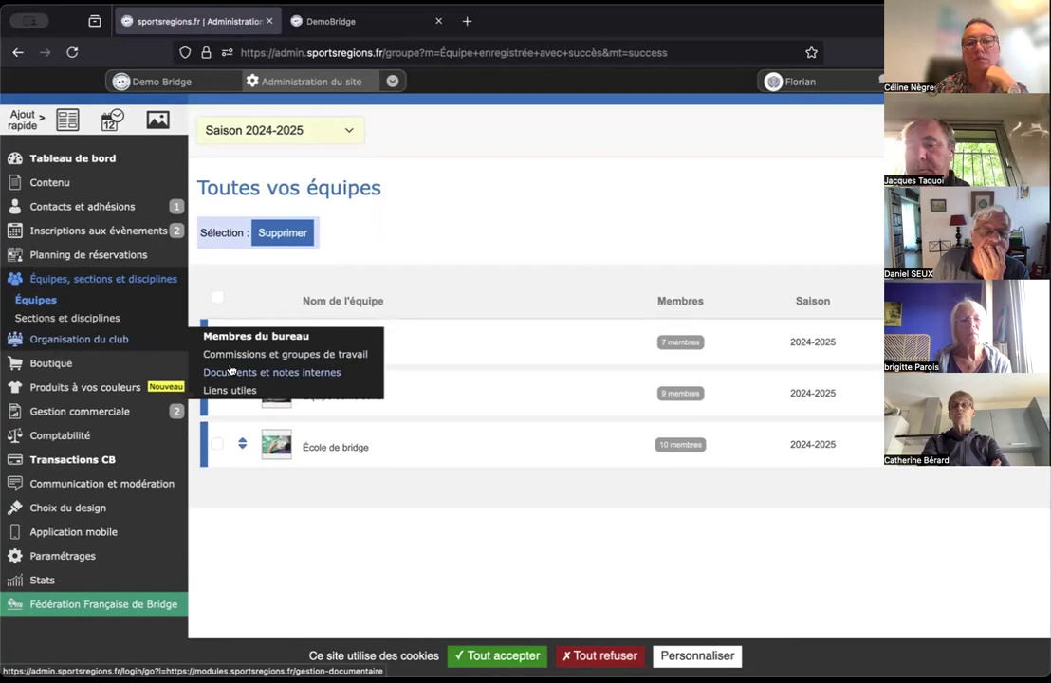
mouse_move(137, 366)
mouse_move(166, 412)
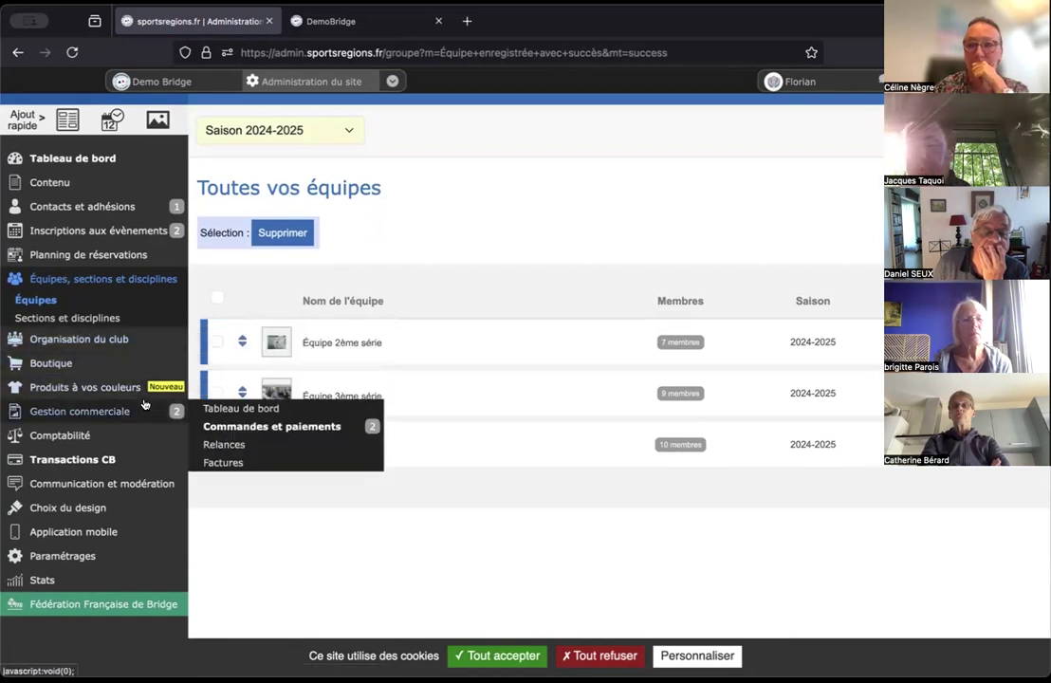
left_click(283, 427)
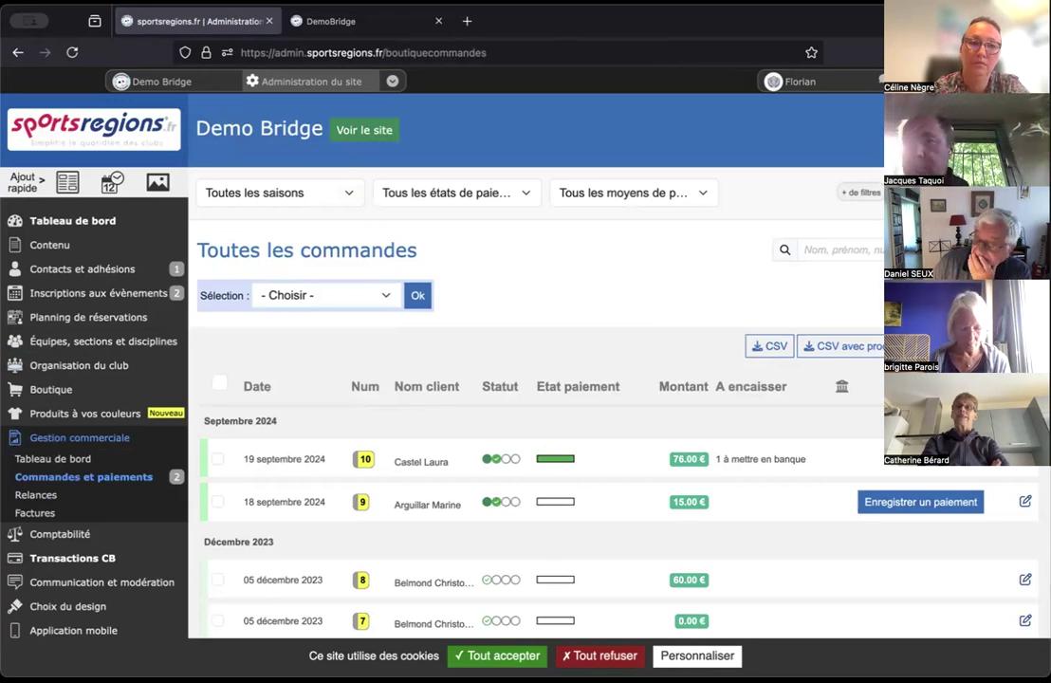
- Open the order of 19 September 2024 and examine its products, payments and accounting section
left_click(1025, 460)
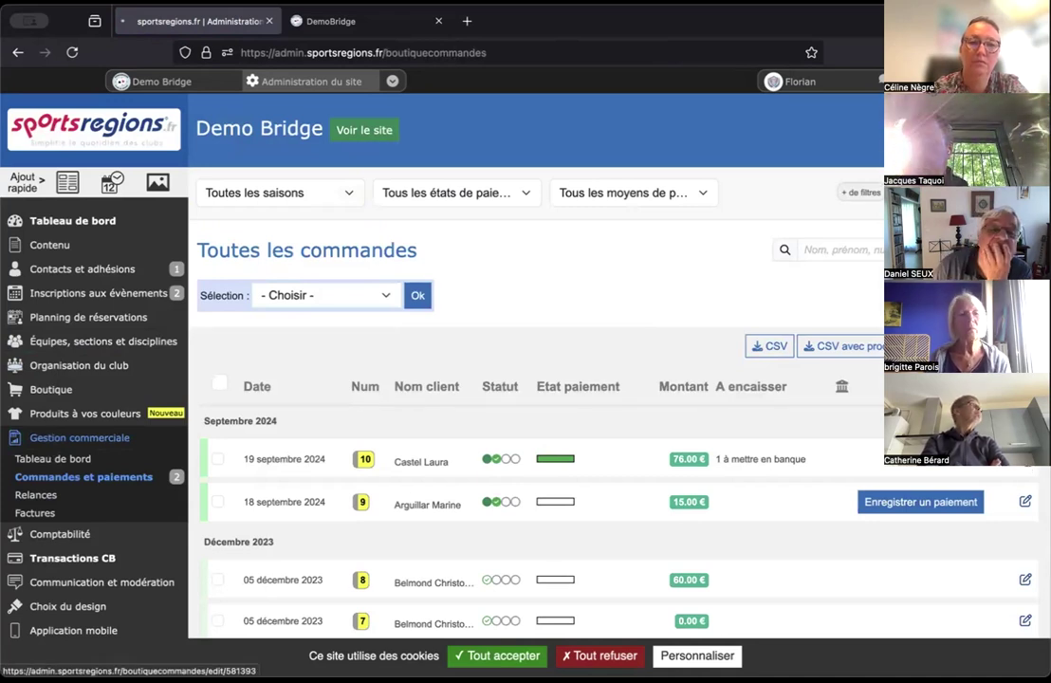
scroll(653, 329, "down", 2)
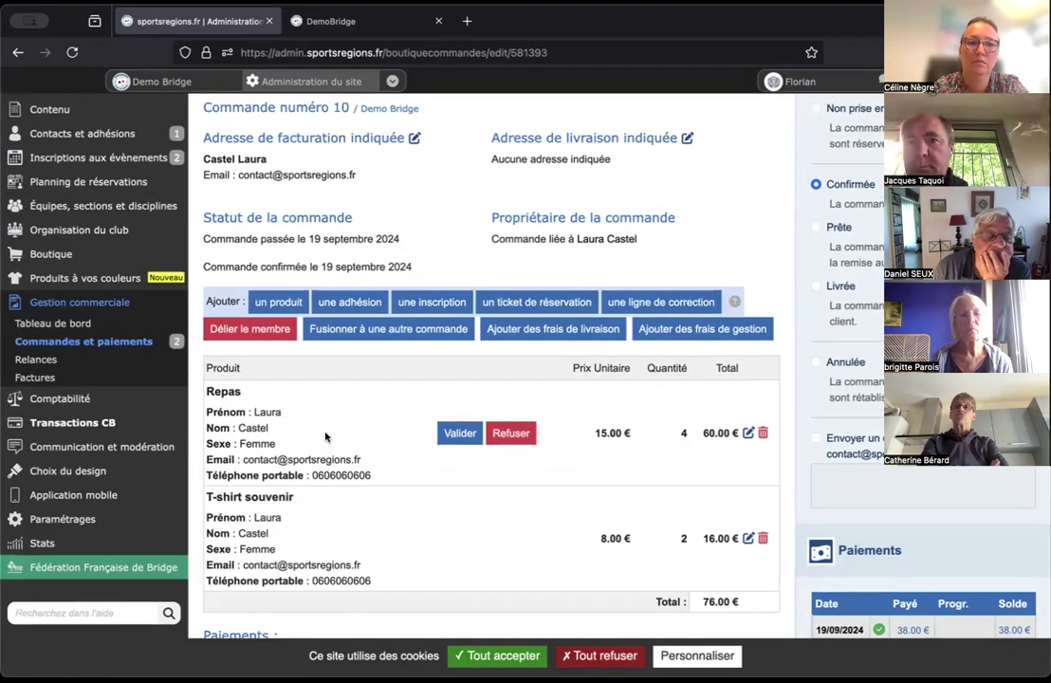
scroll(323, 436, "down", 1)
scroll(347, 499, "down", 5)
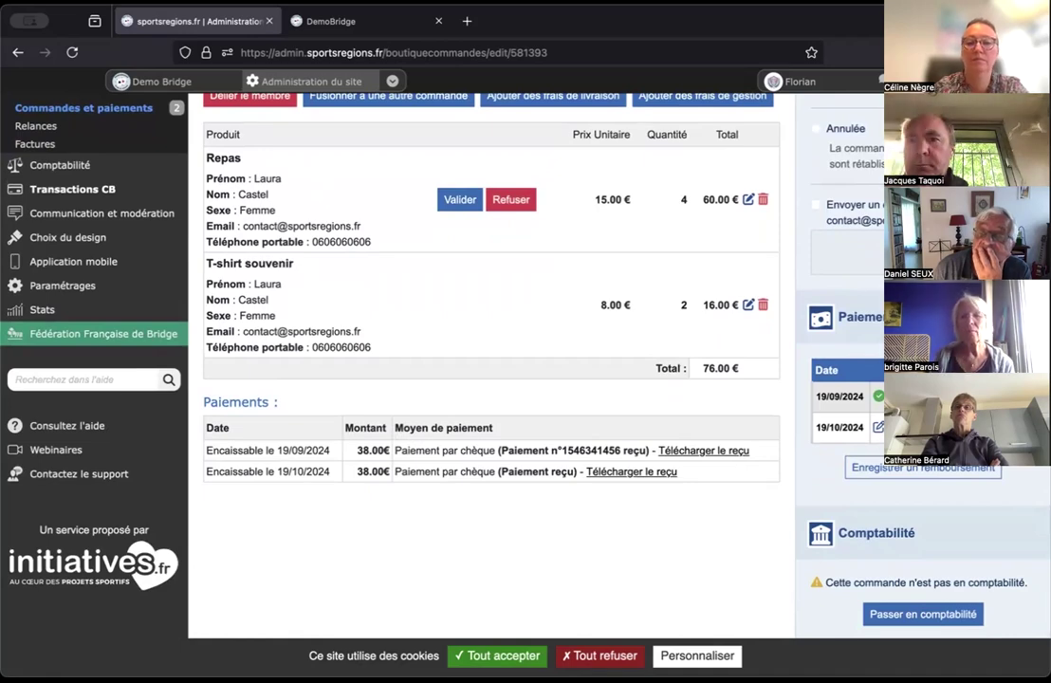
- Finish reviewing the order, then open the treasury income and expenses list and look over its entries
scroll(455, 312, "up", 5)
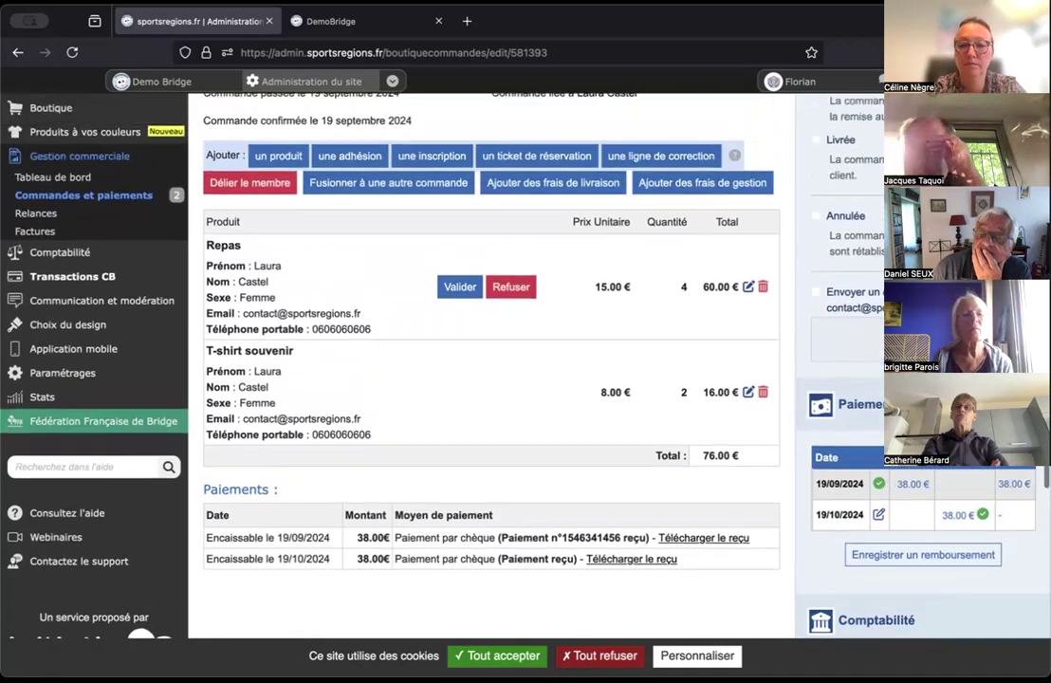
scroll(455, 313, "down", 4)
scroll(455, 361, "down", 4)
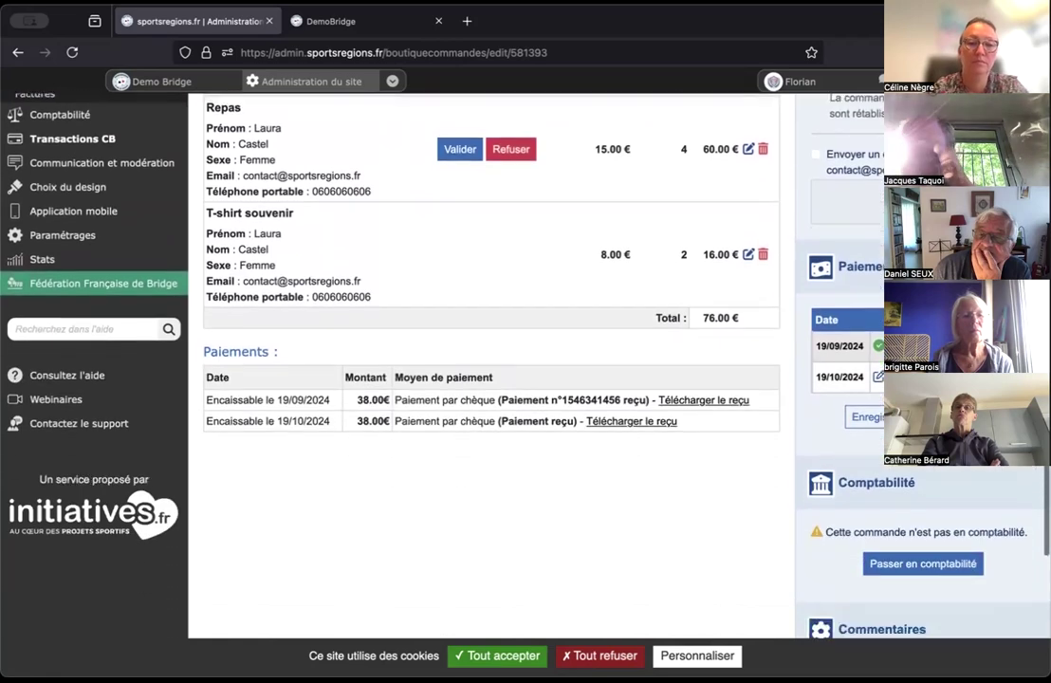
scroll(456, 361, "up", 4)
scroll(456, 361, "up", 5)
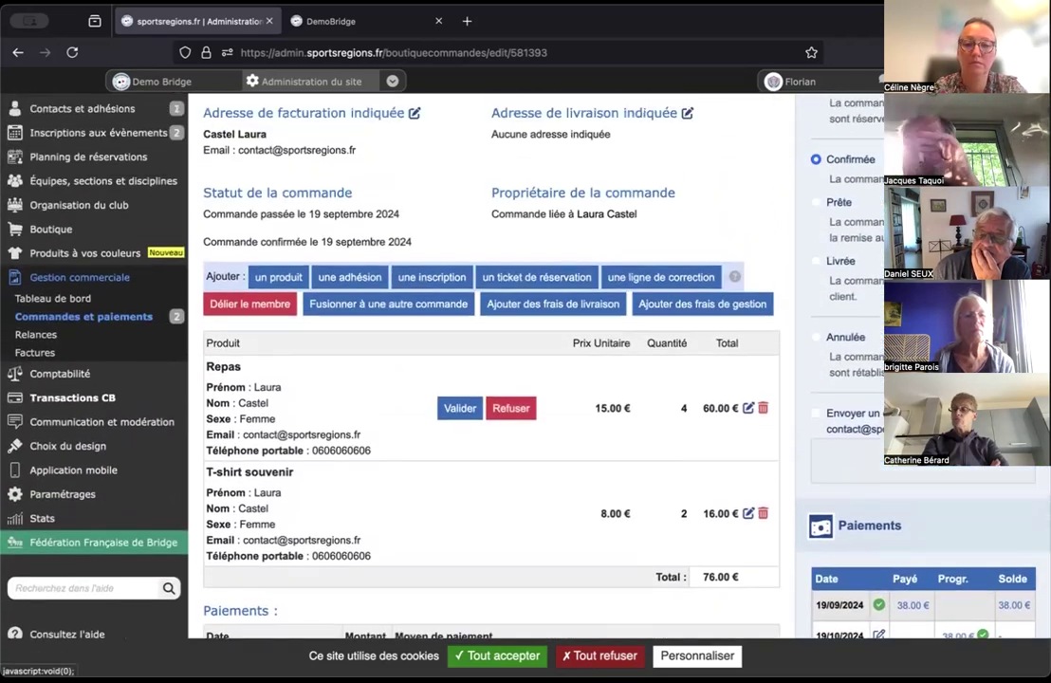
mouse_move(94, 480)
left_click(272, 491)
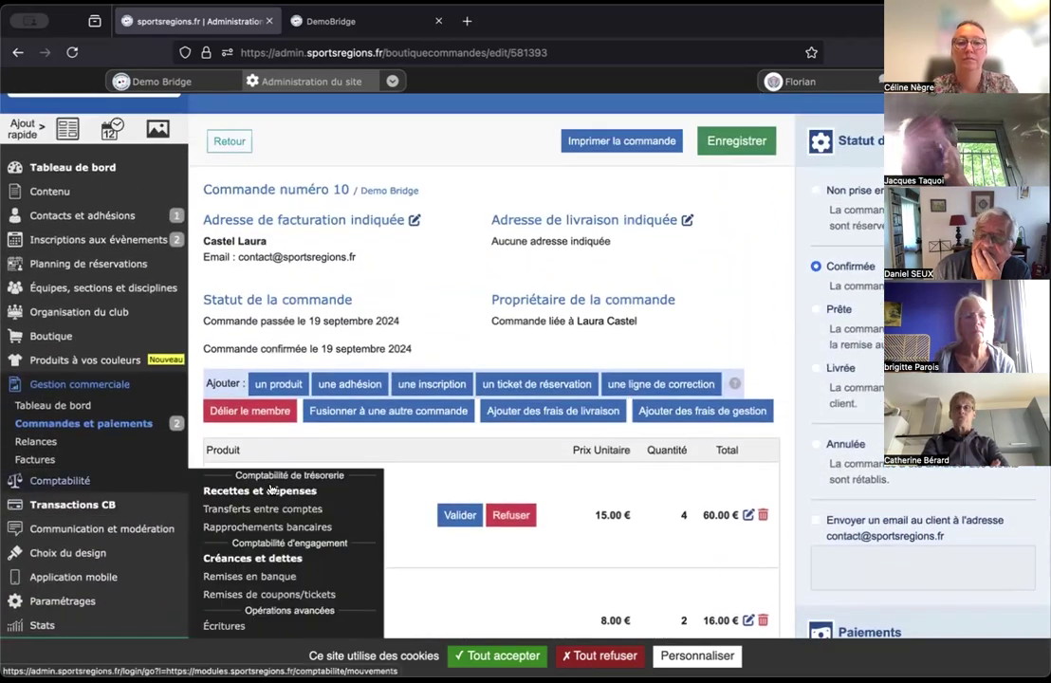
scroll(435, 439, "down", 5)
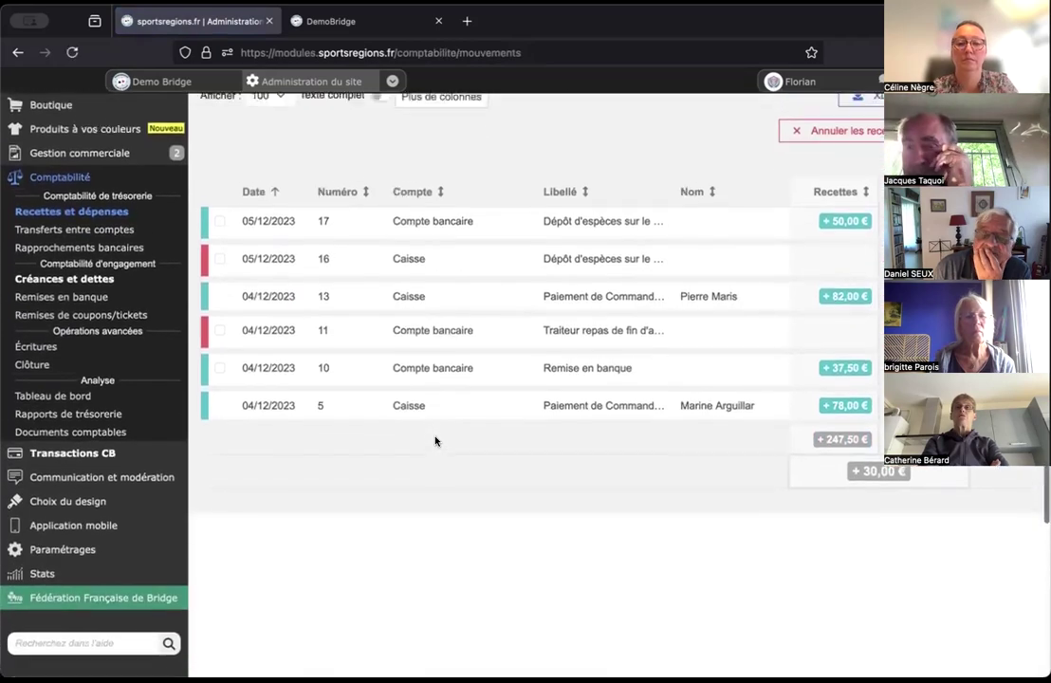
scroll(435, 440, "up", 2)
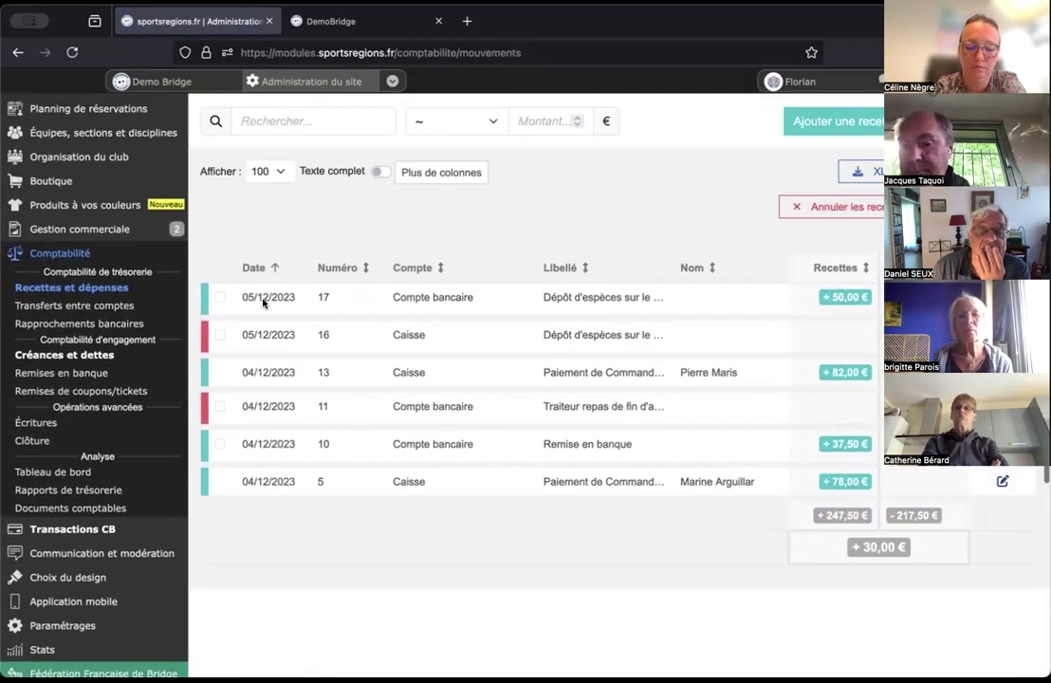
- Open the bank deposits page and look over the cheques grouped by planned cashing date
left_click(98, 373)
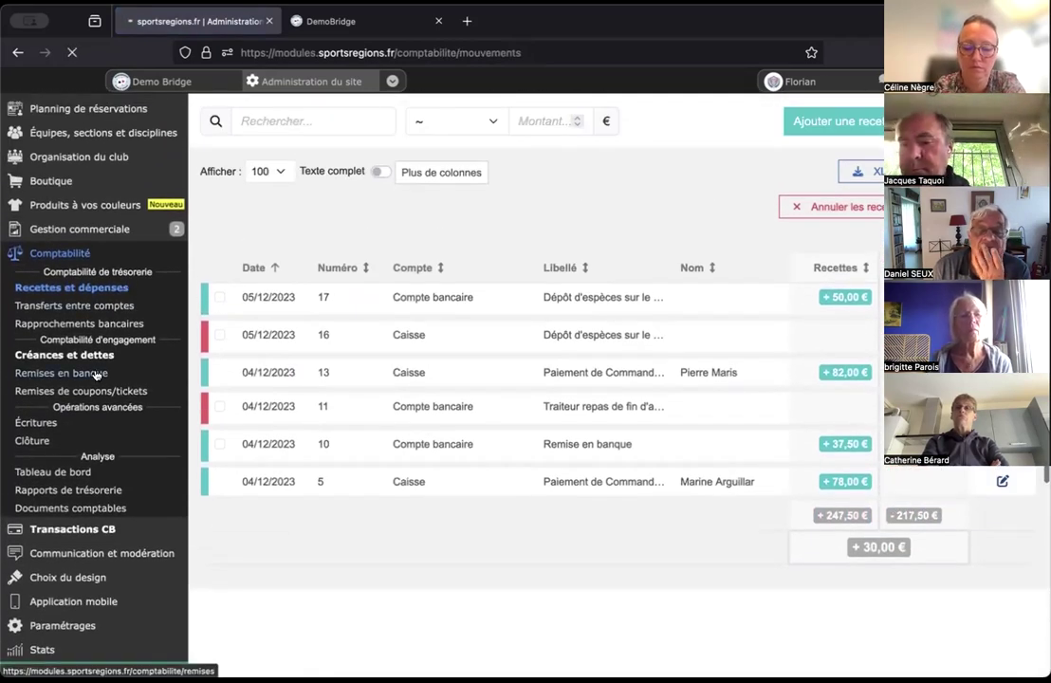
scroll(127, 356, "down", 5)
scroll(126, 356, "up", 2)
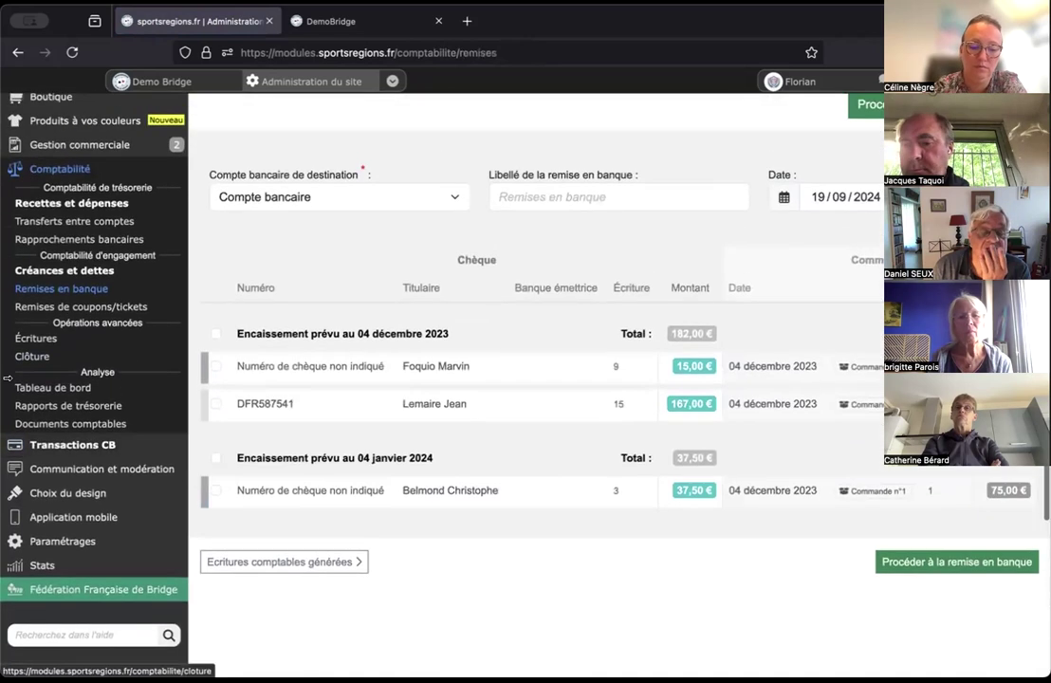
- Open the treasury reports and examine the analysis by allocation report
left_click(133, 404)
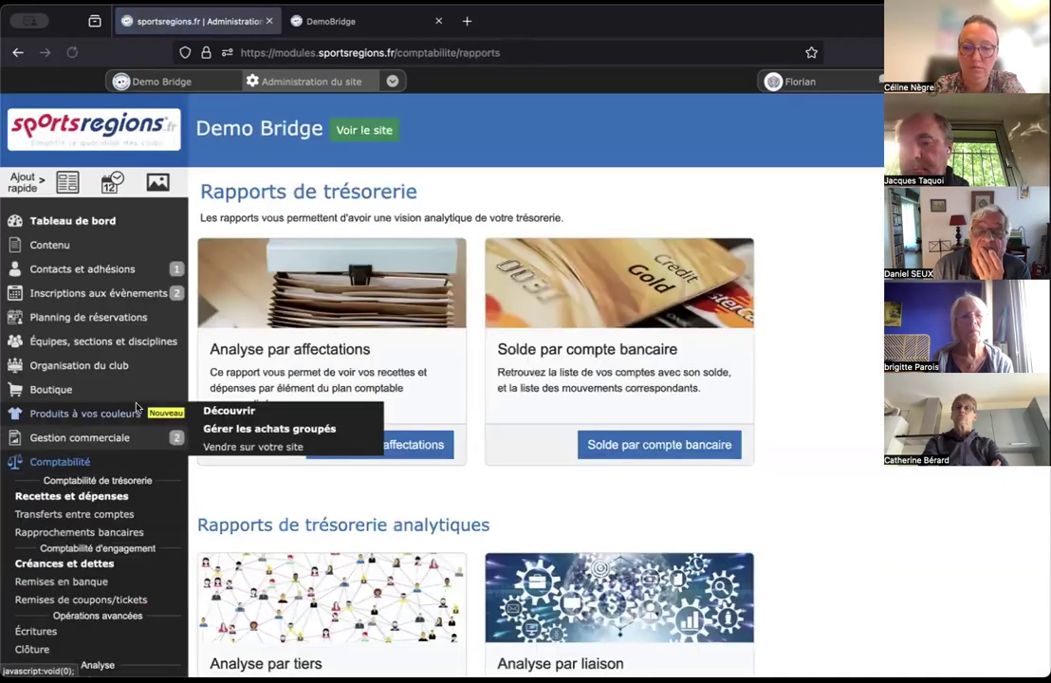
left_click(403, 438)
scroll(434, 370, "down", 2)
scroll(435, 370, "down", 1)
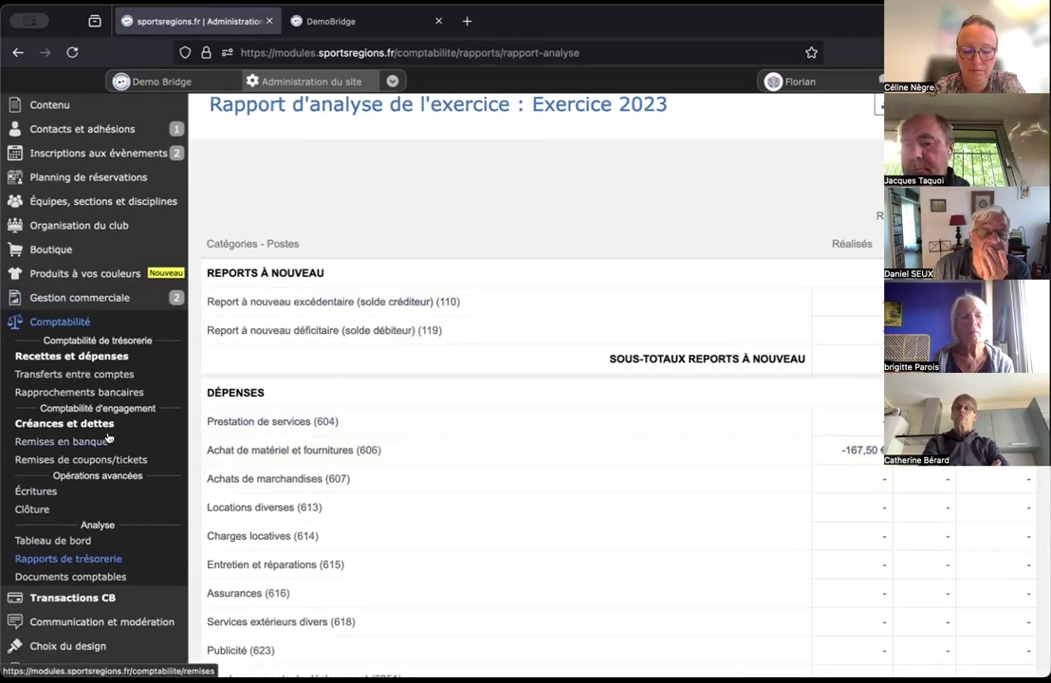
- Open the accounting documents and look over the available journals, ledger and summary documents
scroll(94, 436, "down", 2)
left_click(99, 483)
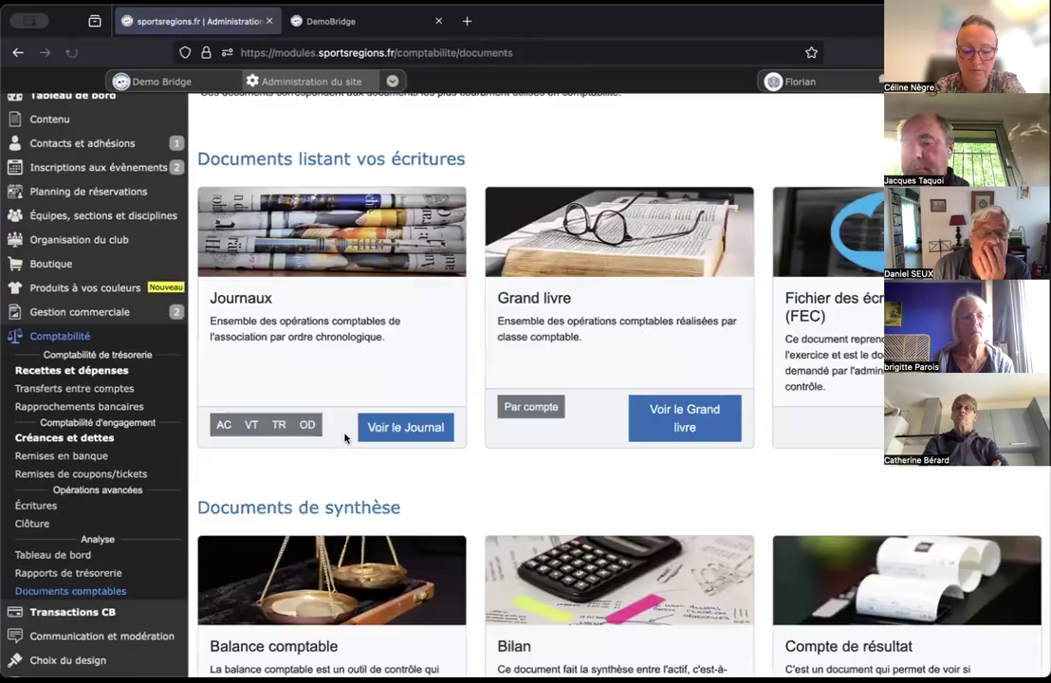
scroll(344, 434, "down", 3)
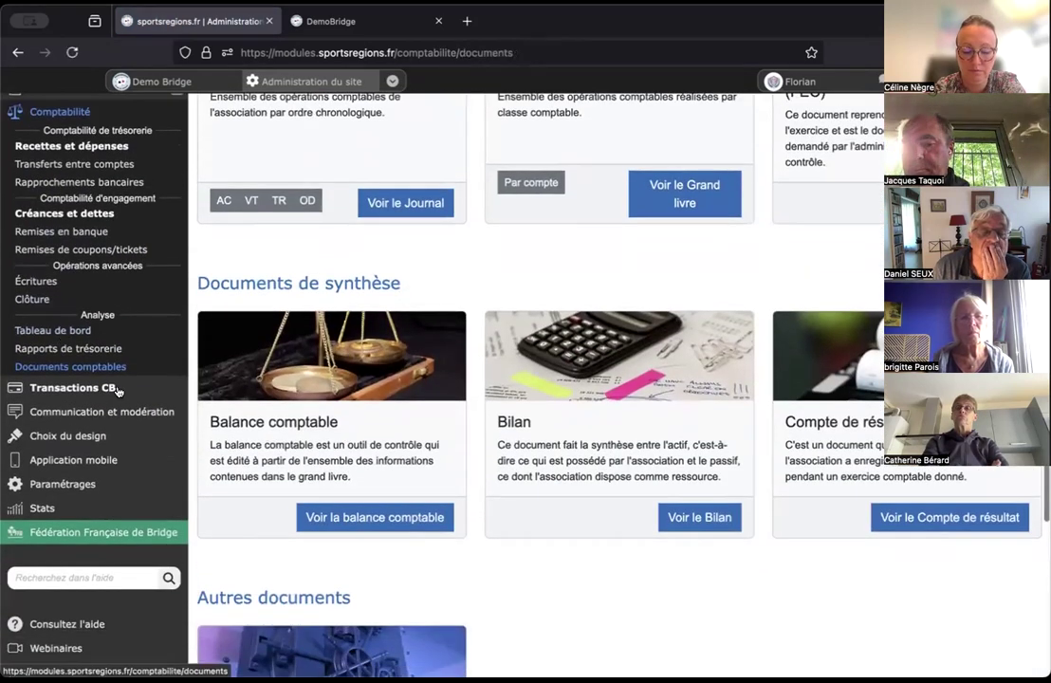
- Open the email and SMS messaging page and check its sent and pending message lists
mouse_move(126, 410)
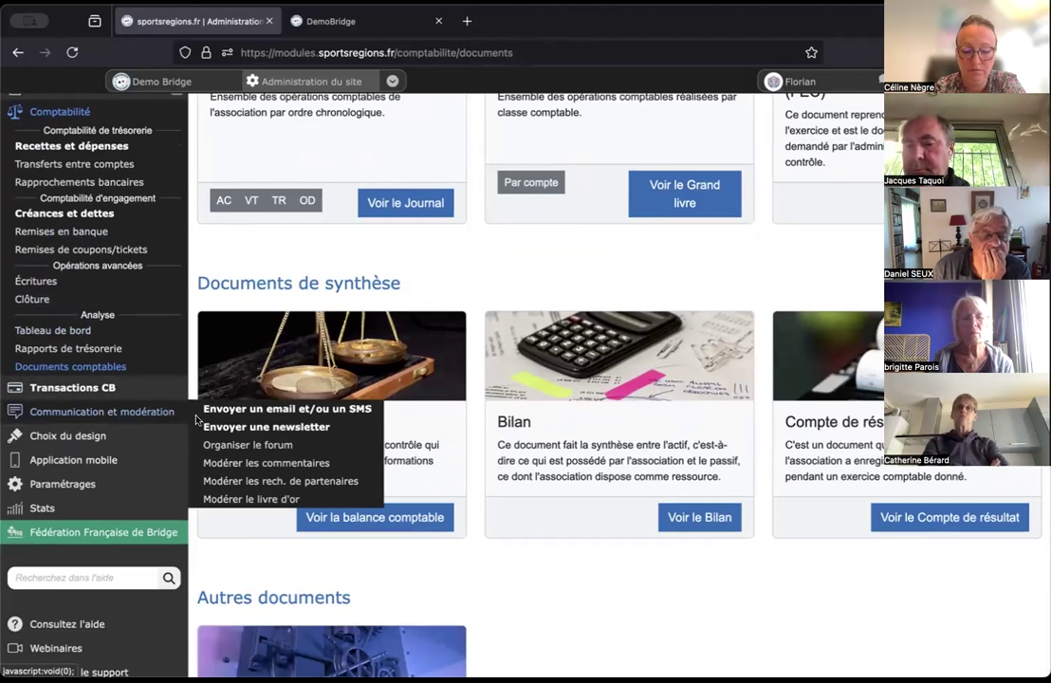
left_click(279, 410)
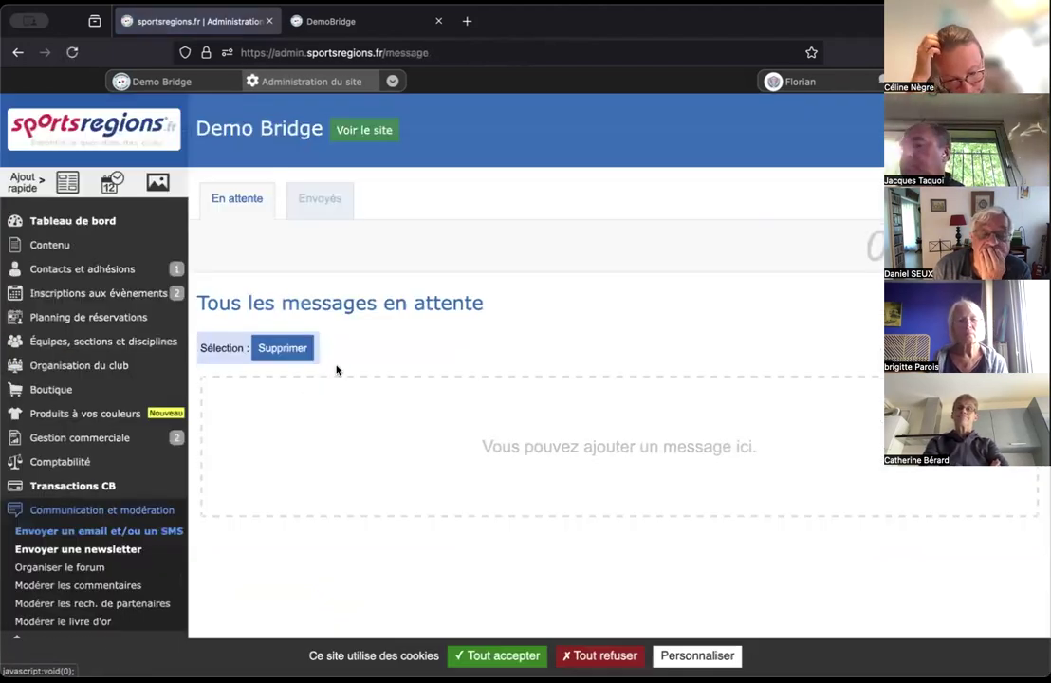
left_click(312, 202)
left_click(237, 199)
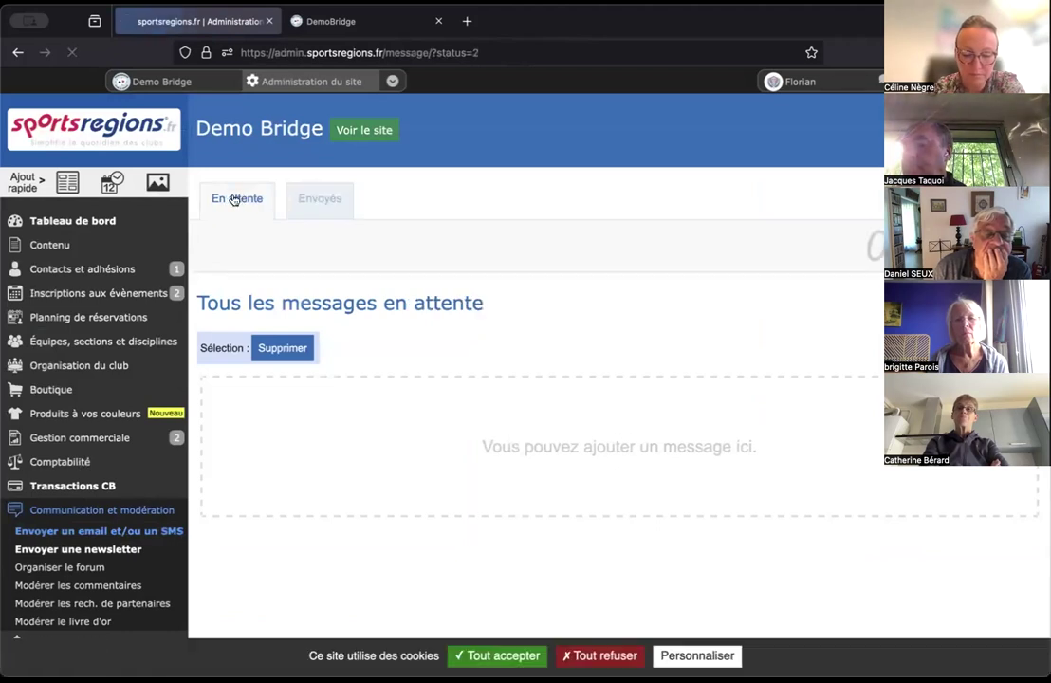
scroll(246, 287, "down", 1)
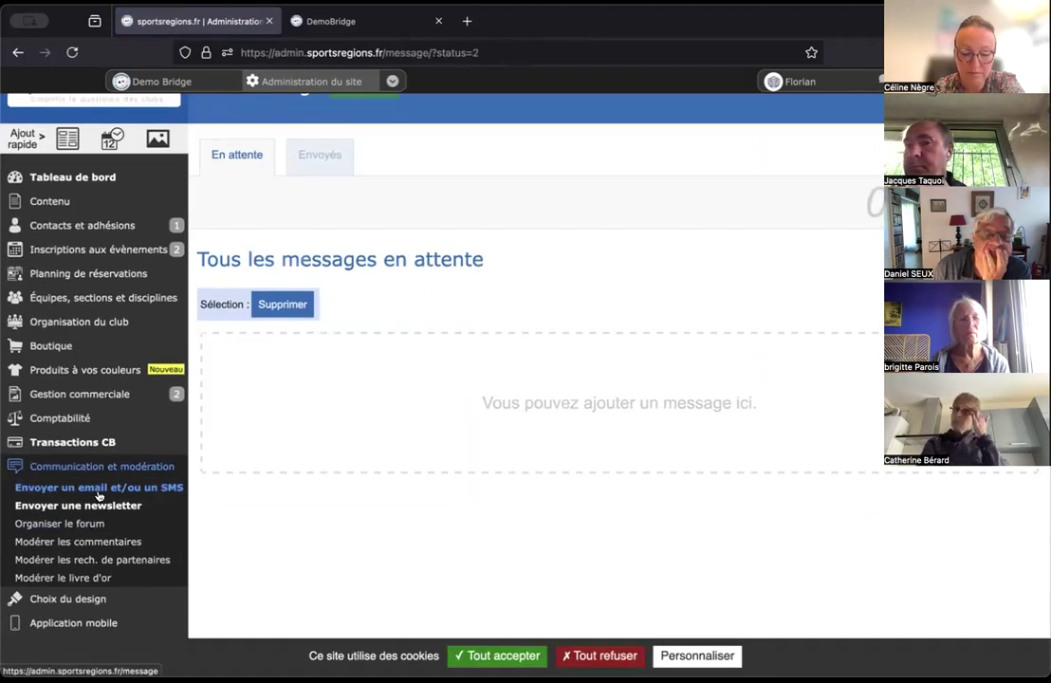
scroll(159, 490, "down", 1)
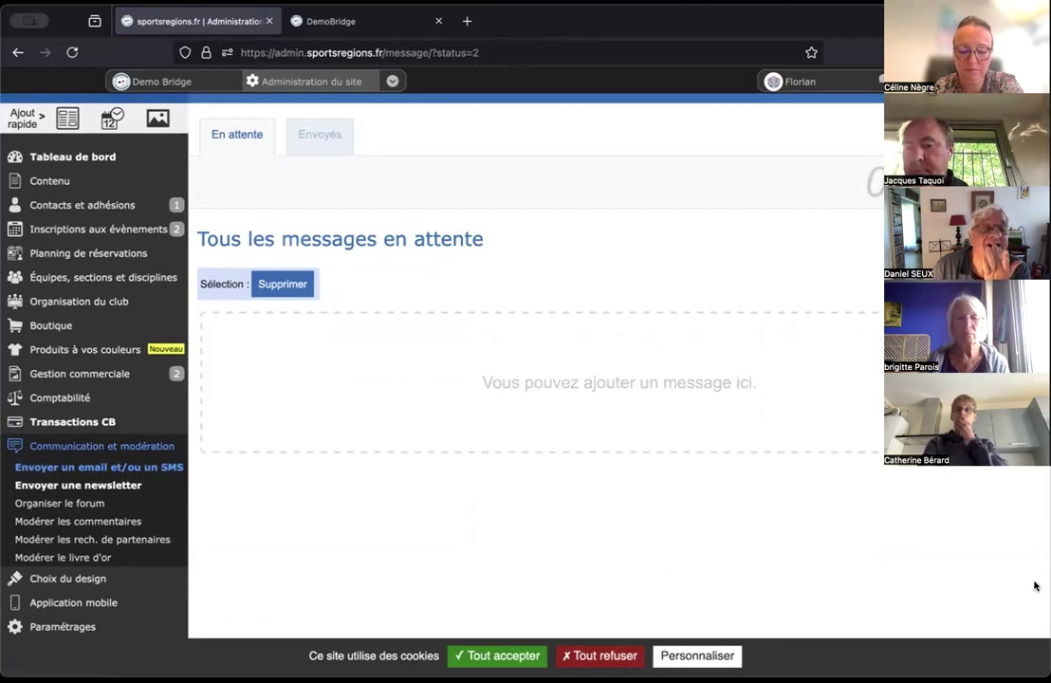
left_click(943, 465)
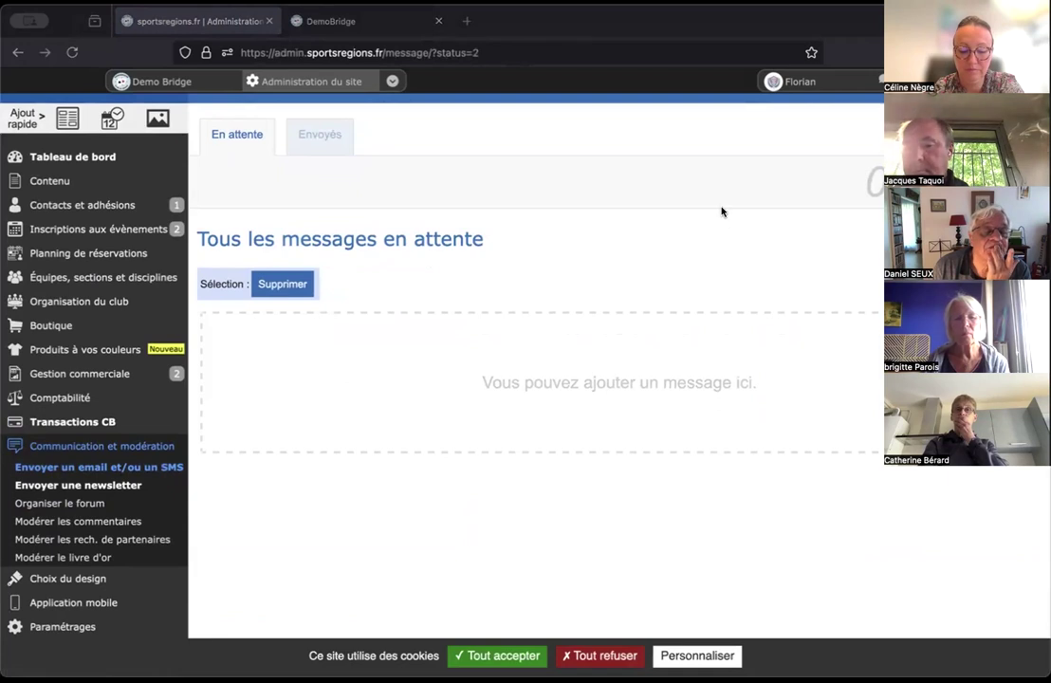